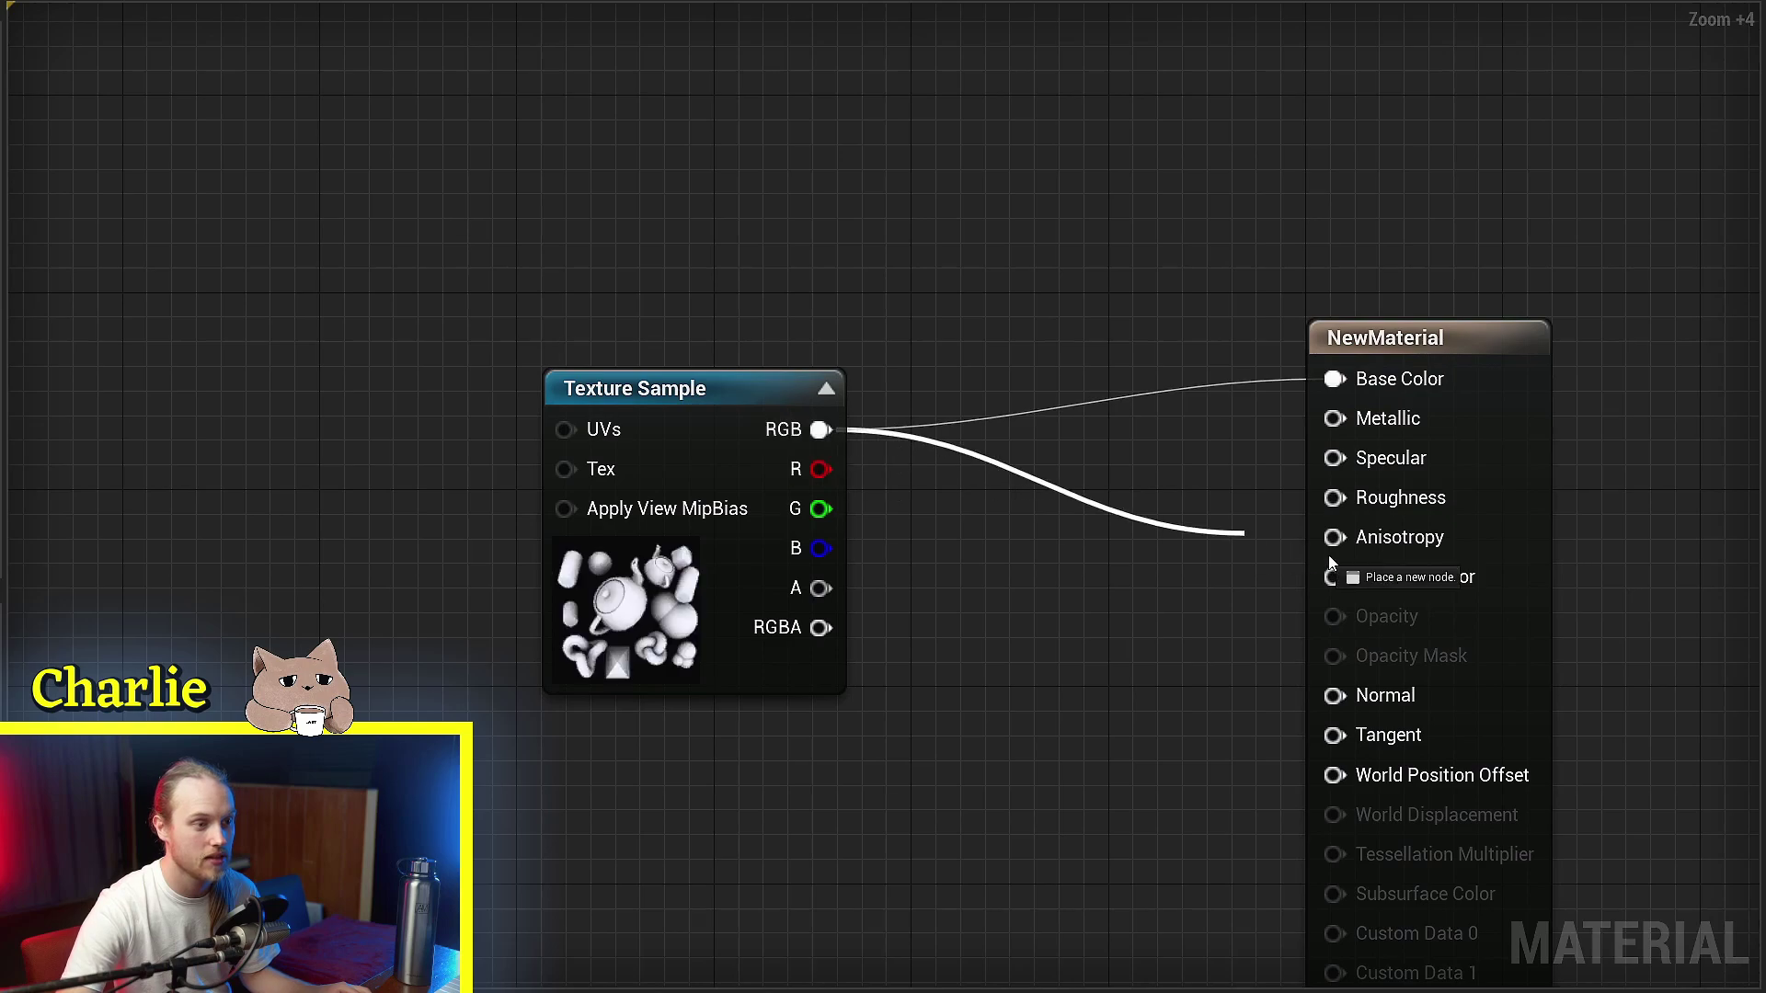
- Connect the Texture Sample's RGB output to Emissive Color and reposition the Texture Sample node
{"action": "left_click_drag", "start_coordinate": [1335, 581], "coordinate": [1335, 581]}
{"action": "right_click_drag", "start_coordinate": [729, 608], "coordinate": [973, 525]}
{"action": "left_click_drag", "start_coordinate": [973, 525], "coordinate": [1096, 525]}
- Add a WorldPosition node beside the Texture Sample in the material graph
{"action": "right_click_drag", "start_coordinate": [452, 425], "coordinate": [475, 509]}
{"action": "right_click", "coordinate": [543, 479]}
{"action": "type", "text": "world"}
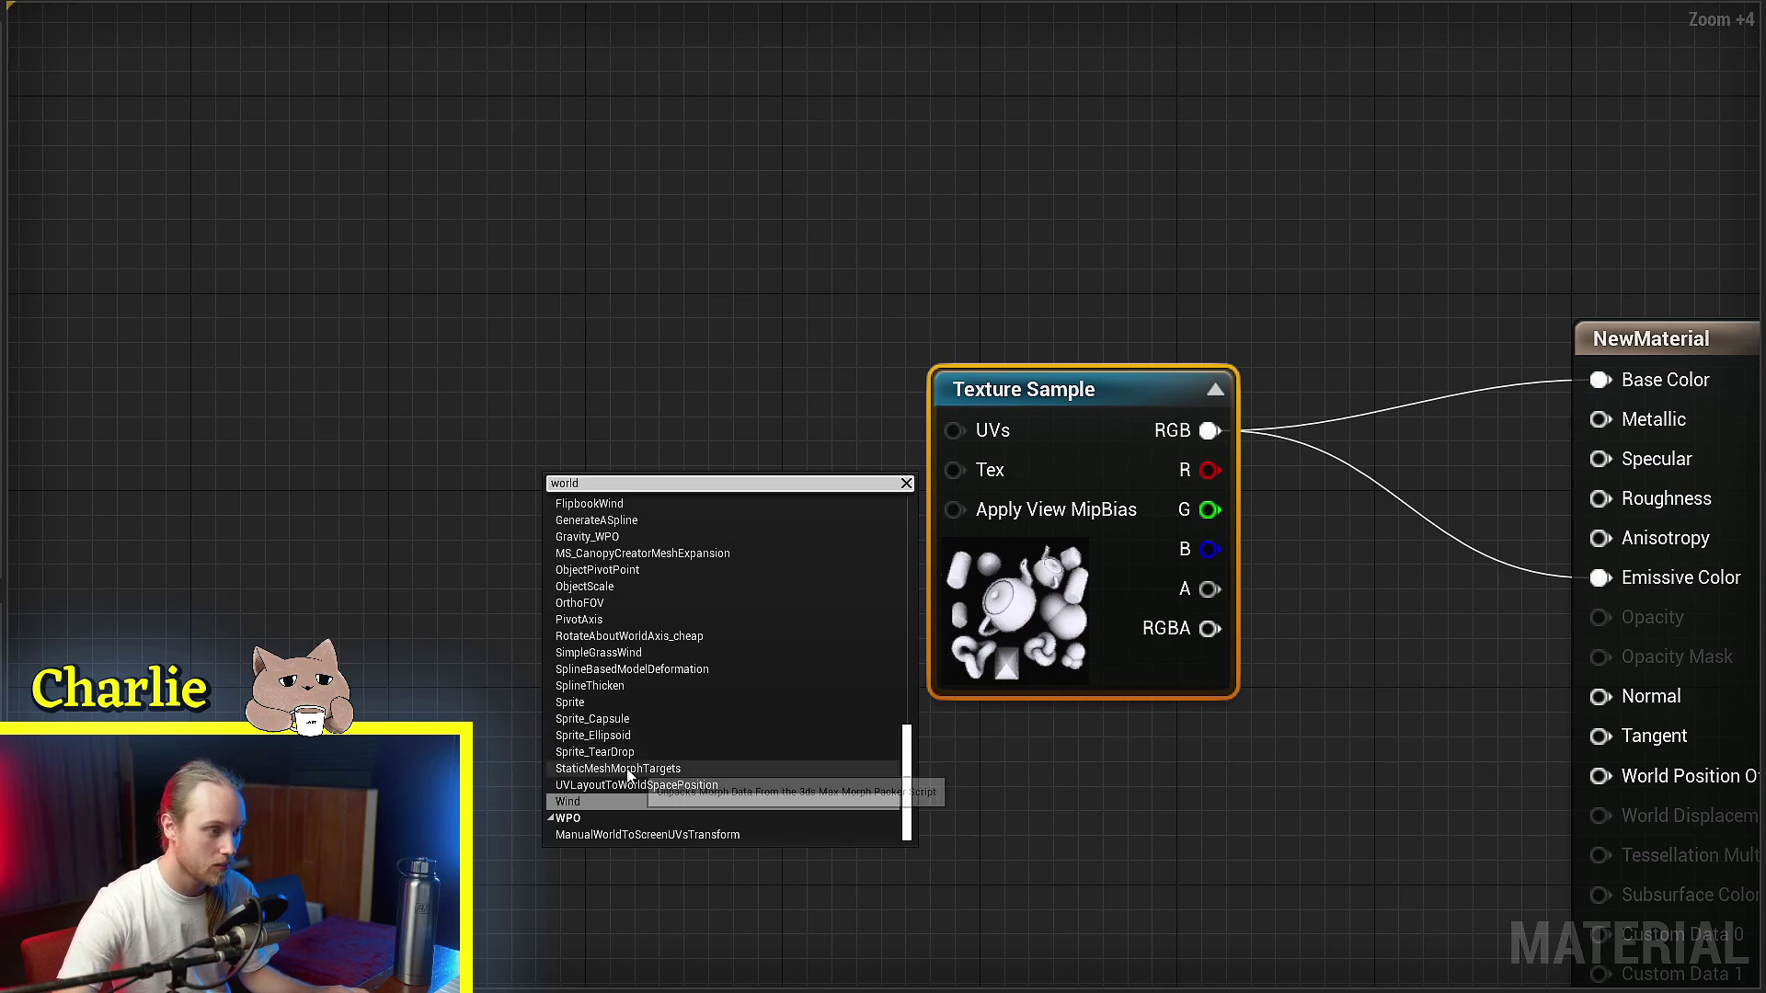
{"action": "scroll", "coordinate": [637, 610], "scroll_direction": "up", "scroll_amount": 10}
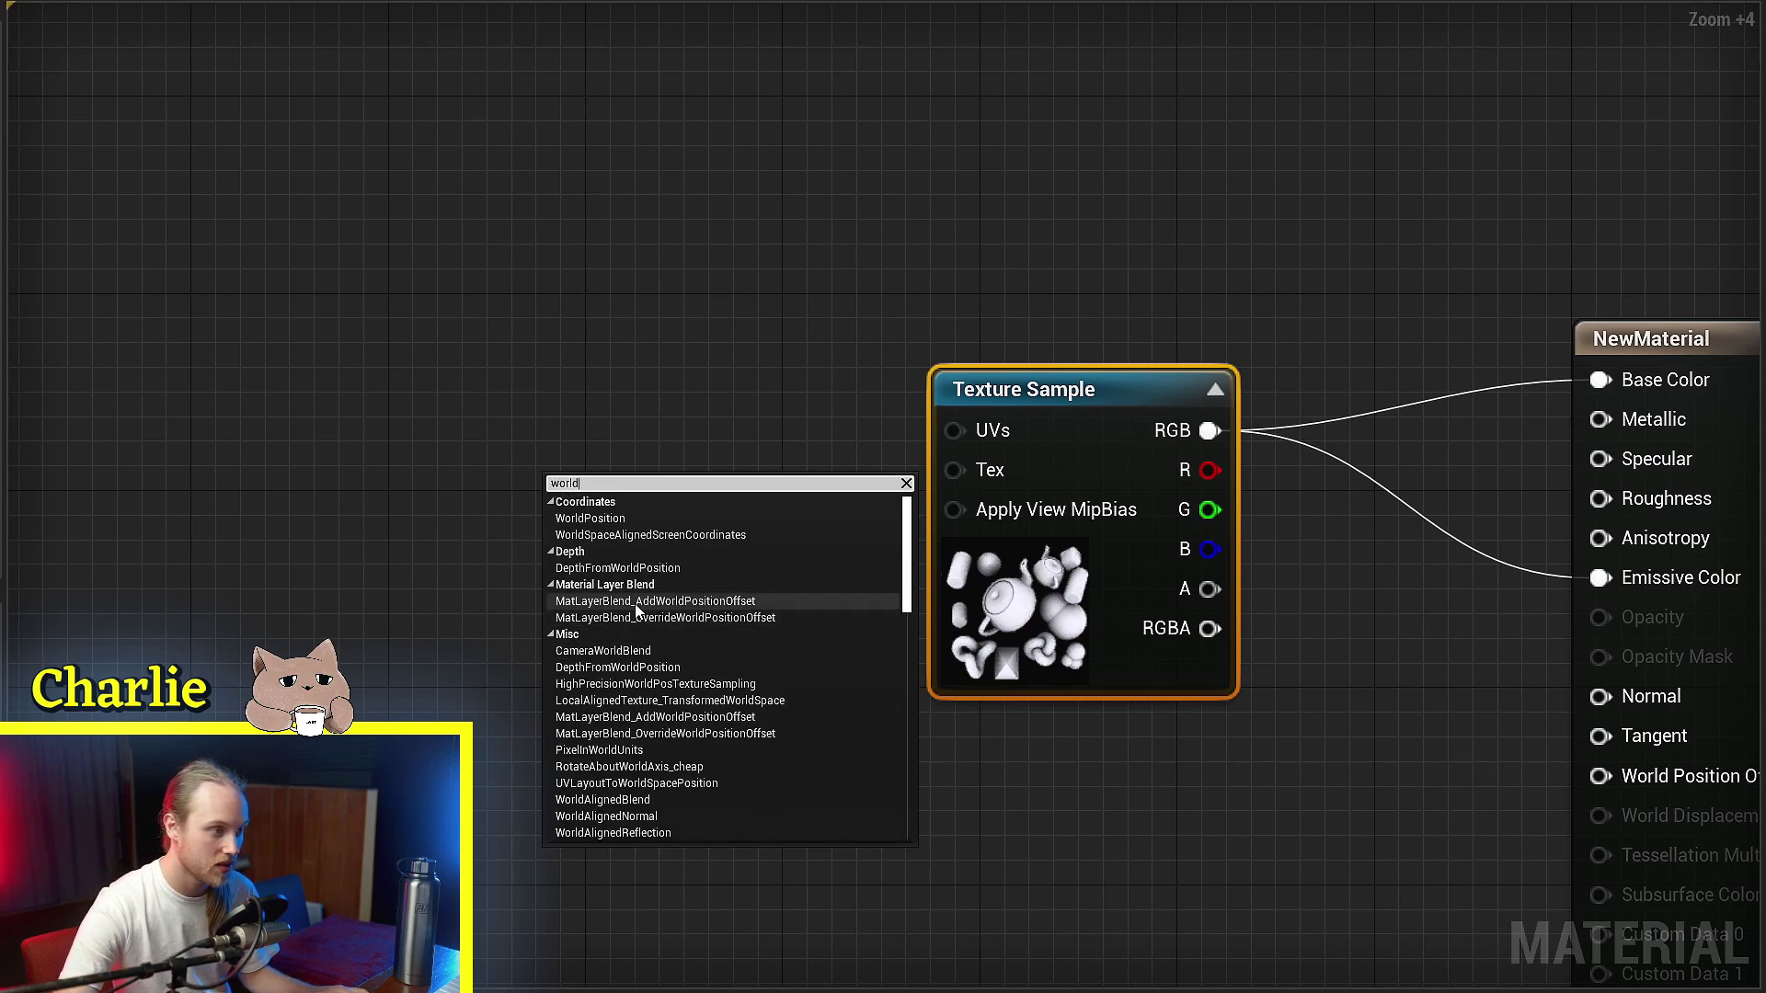
{"action": "left_click", "coordinate": [592, 520]}
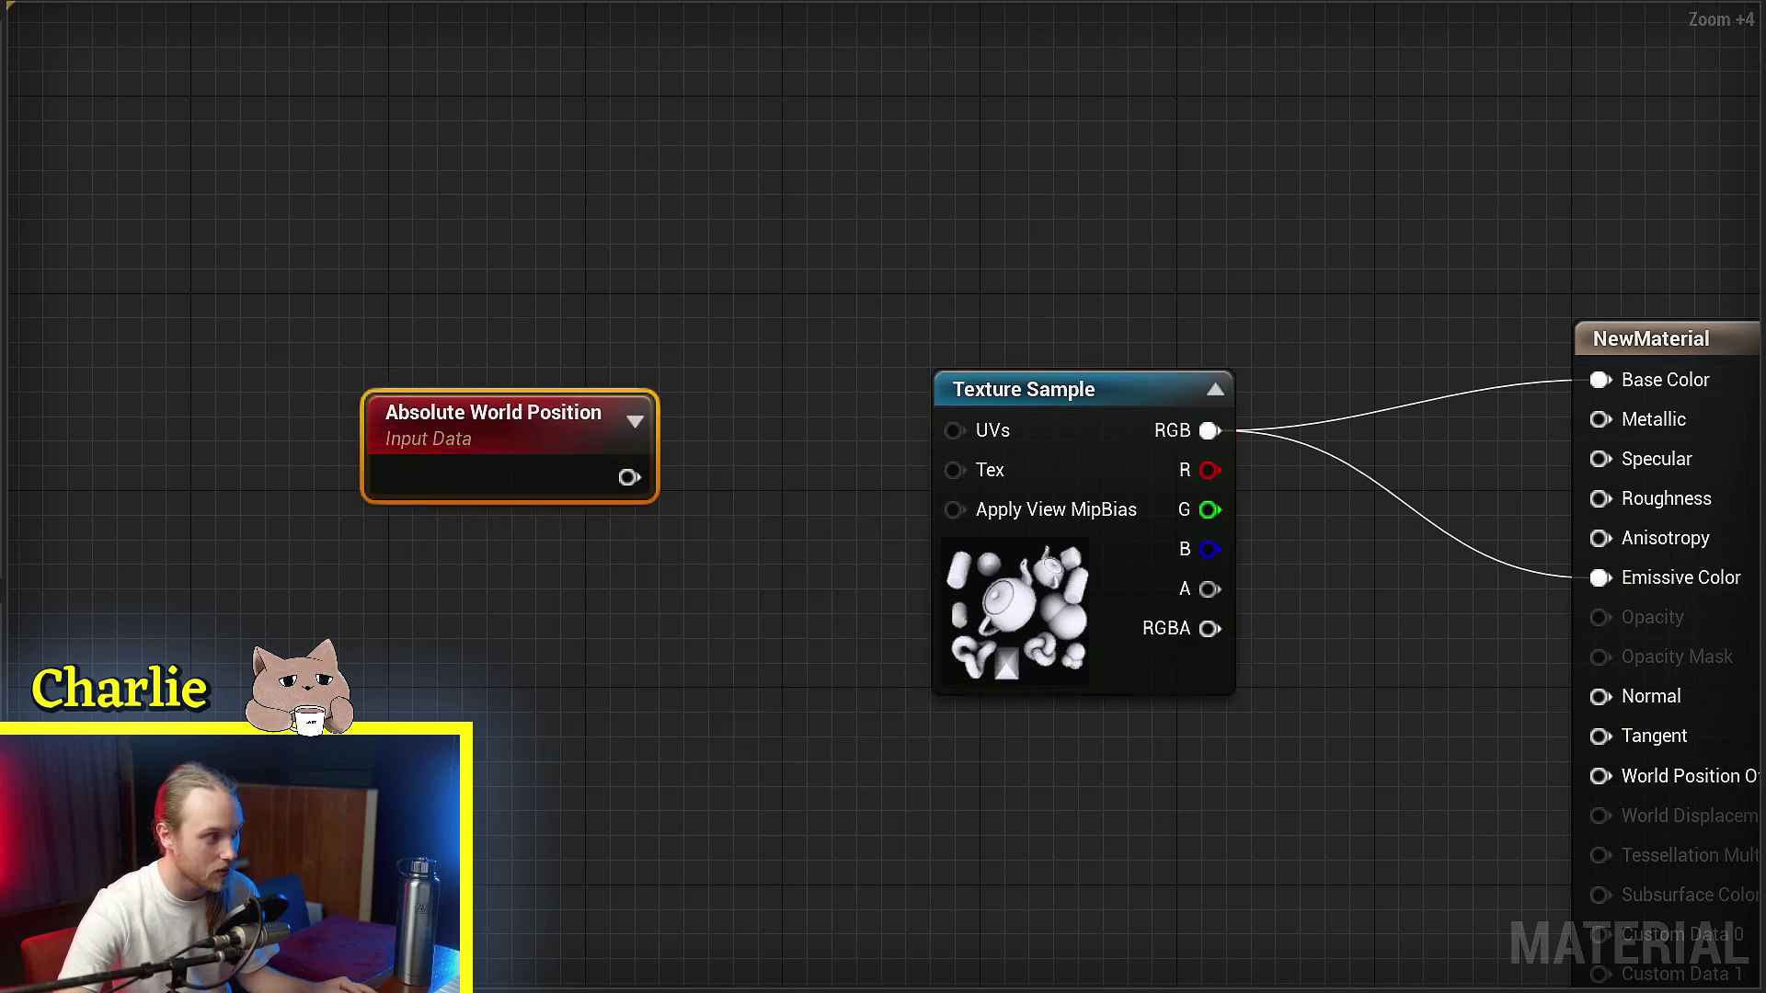
- Add a Mask (R G) node fed by Absolute World Position and connect it to the Texture Sample's UVs
{"action": "right_click_drag", "start_coordinate": [323, 468], "coordinate": [524, 457]}
{"action": "left_click_drag", "start_coordinate": [627, 480], "coordinate": [722, 476]}
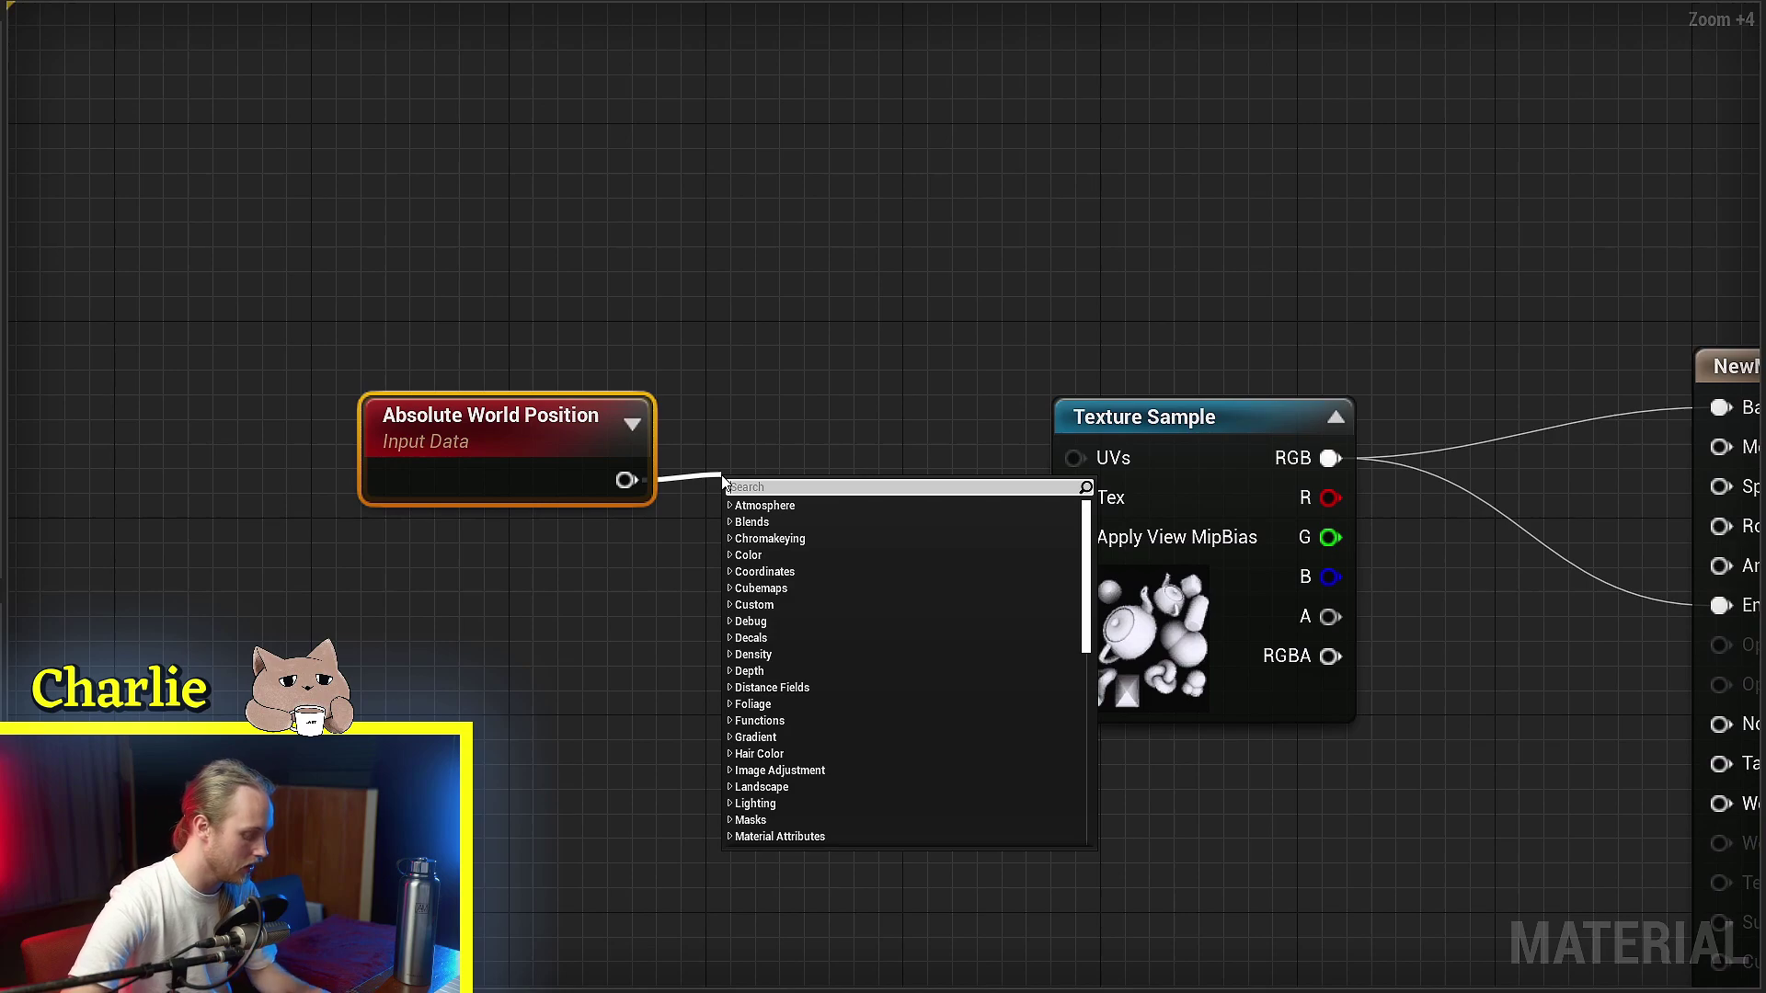
{"action": "type", "text": "mask"}
{"action": "key", "text": "Return"}
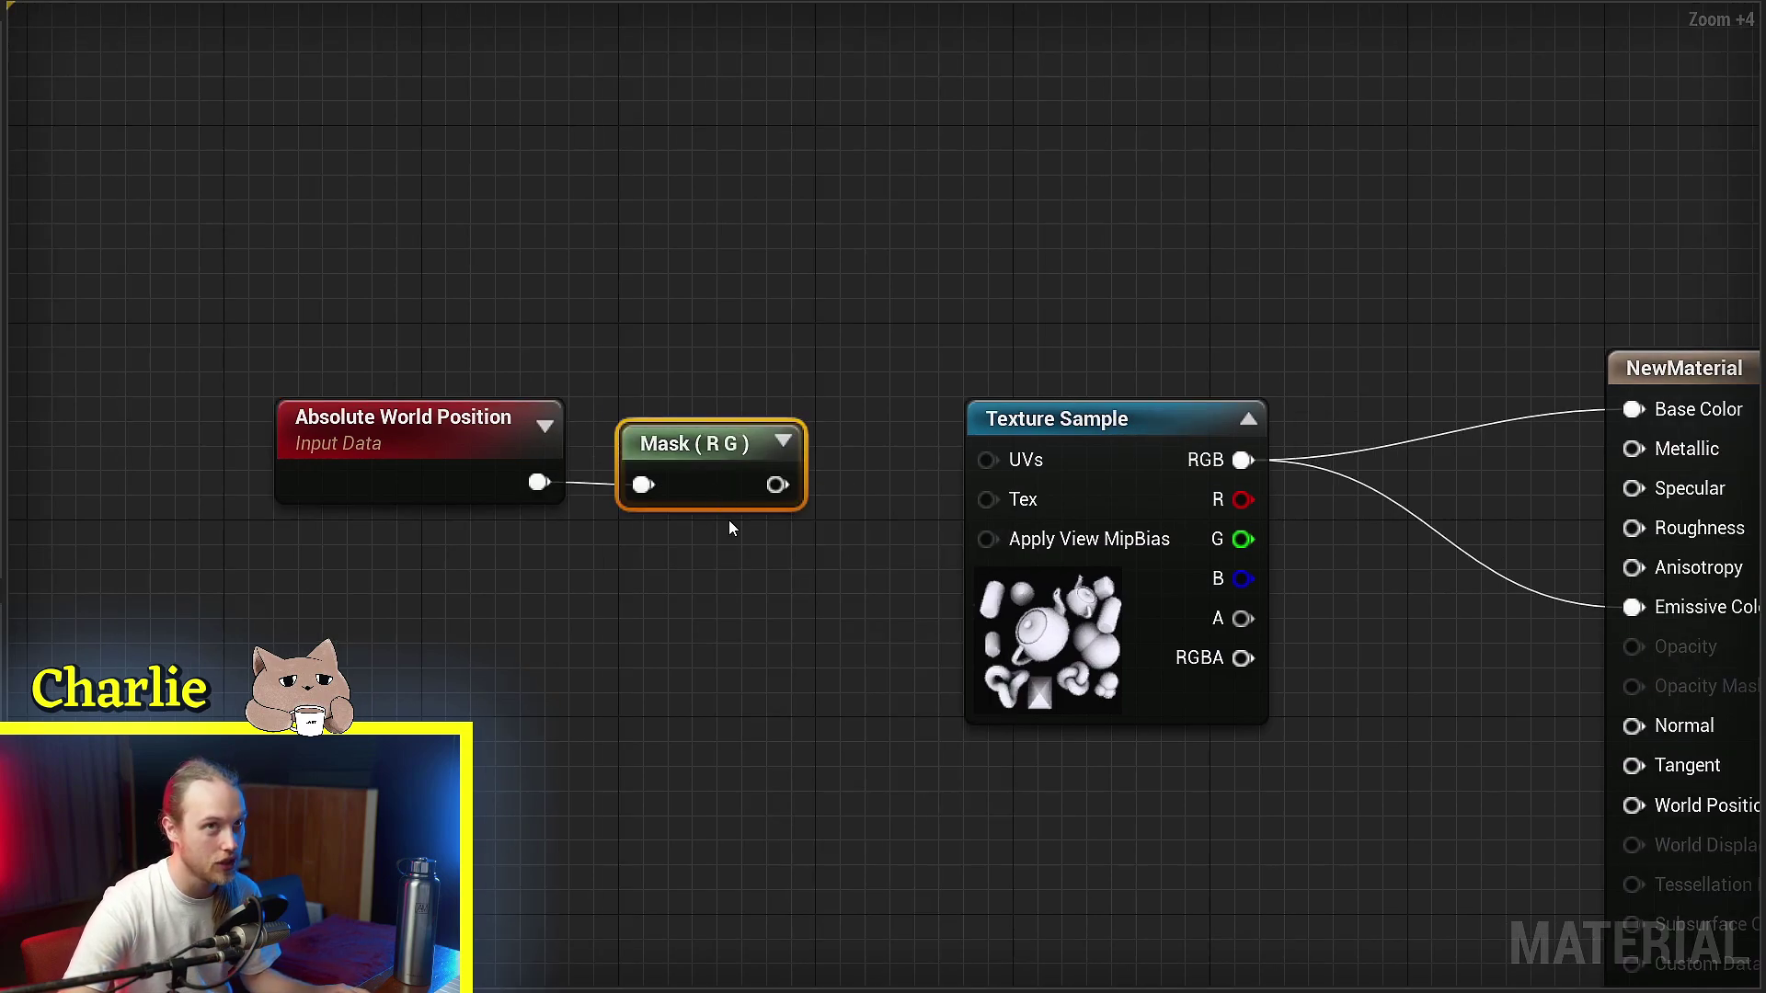
{"action": "left_click_drag", "start_coordinate": [778, 484], "coordinate": [999, 461]}
{"action": "right_click_drag", "start_coordinate": [924, 373], "coordinate": [736, 333]}
{"action": "left_click", "coordinate": [736, 331]}
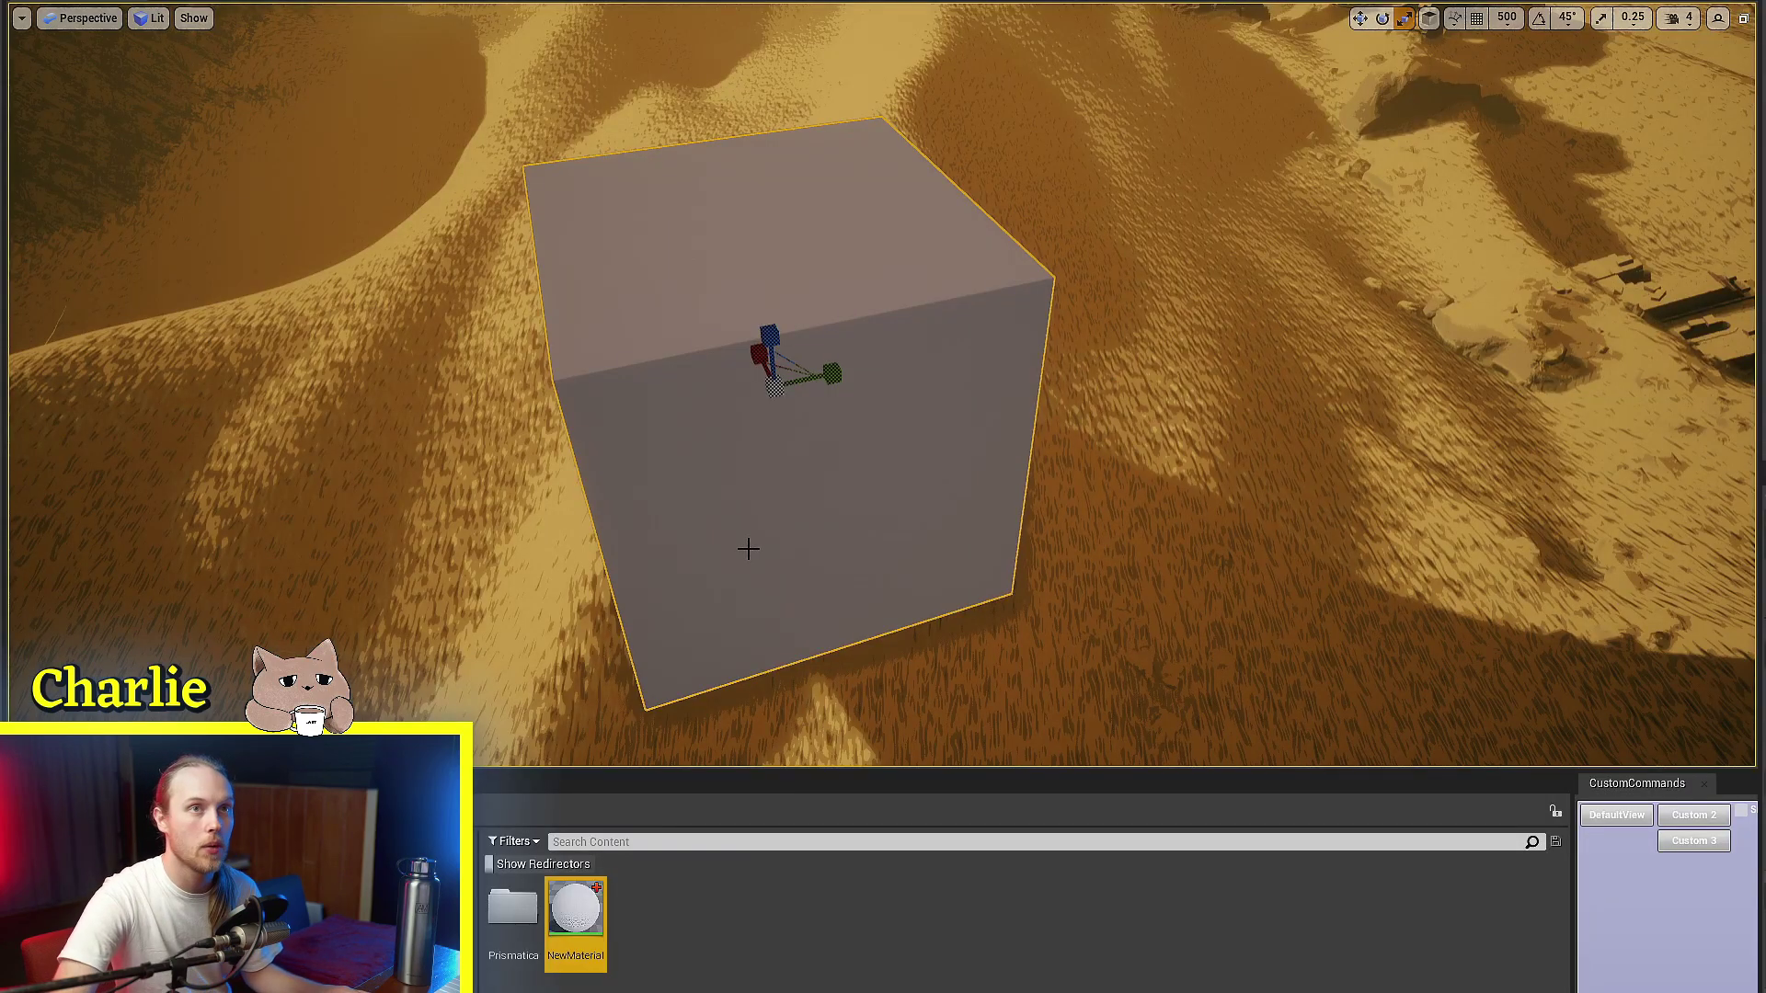
- Examine the texture tiling on the cube in the level from far away and up close
{"action": "right_click_drag", "start_coordinate": [883, 387], "coordinate": [726, 395]}
{"action": "key", "text": "s"}
{"action": "key", "text": "s"}
{"action": "key", "text": "w"}
{"action": "key", "text": "e"}
{"action": "right_click_drag", "start_coordinate": [883, 285], "coordinate": [883, 313]}
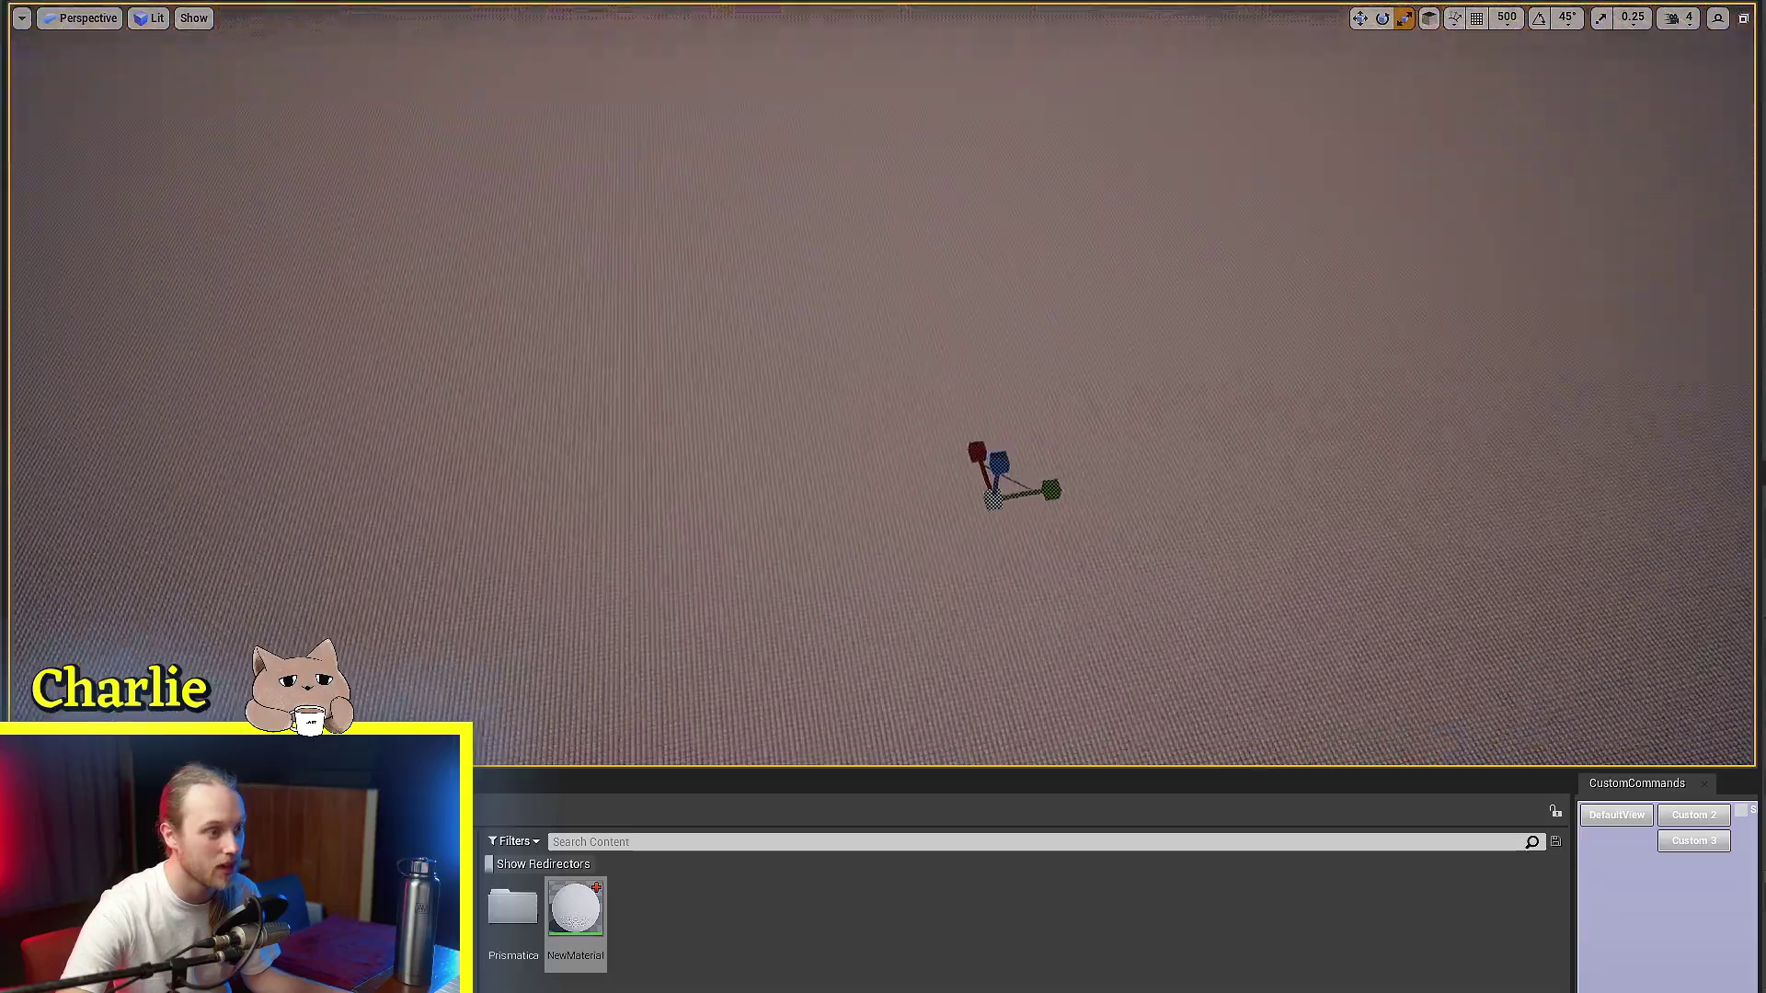
{"action": "key", "text": "w"}
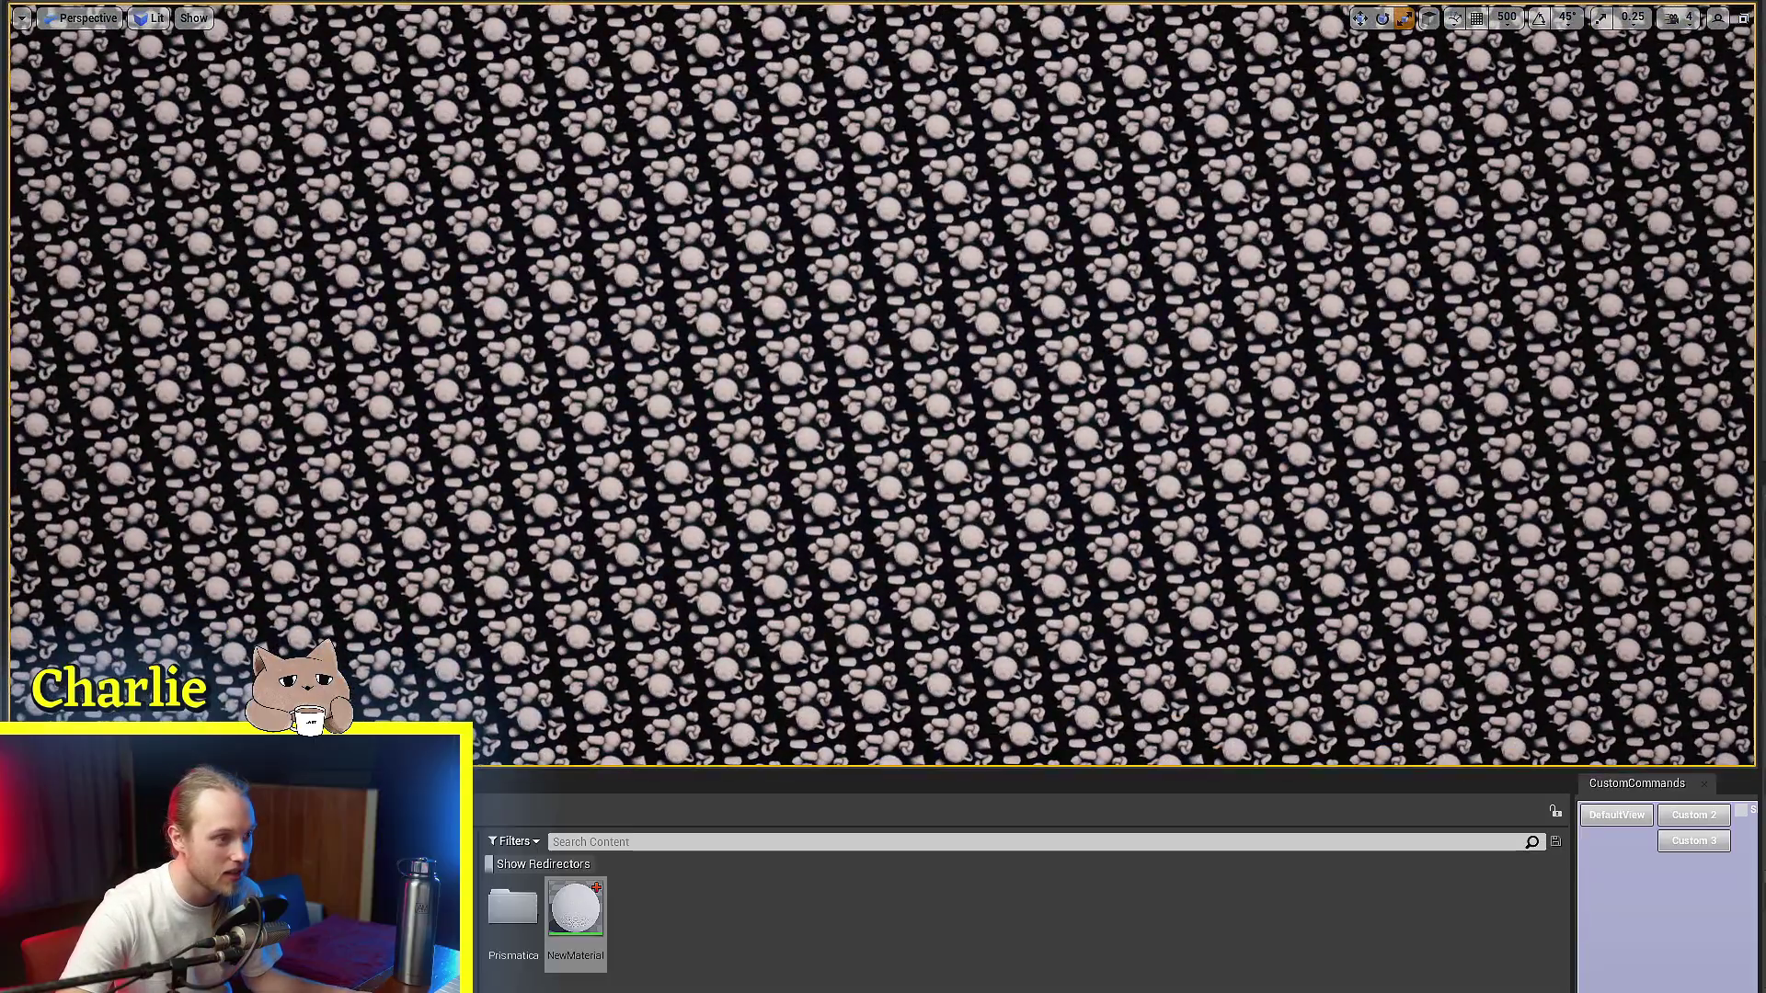
{"action": "key", "text": "w"}
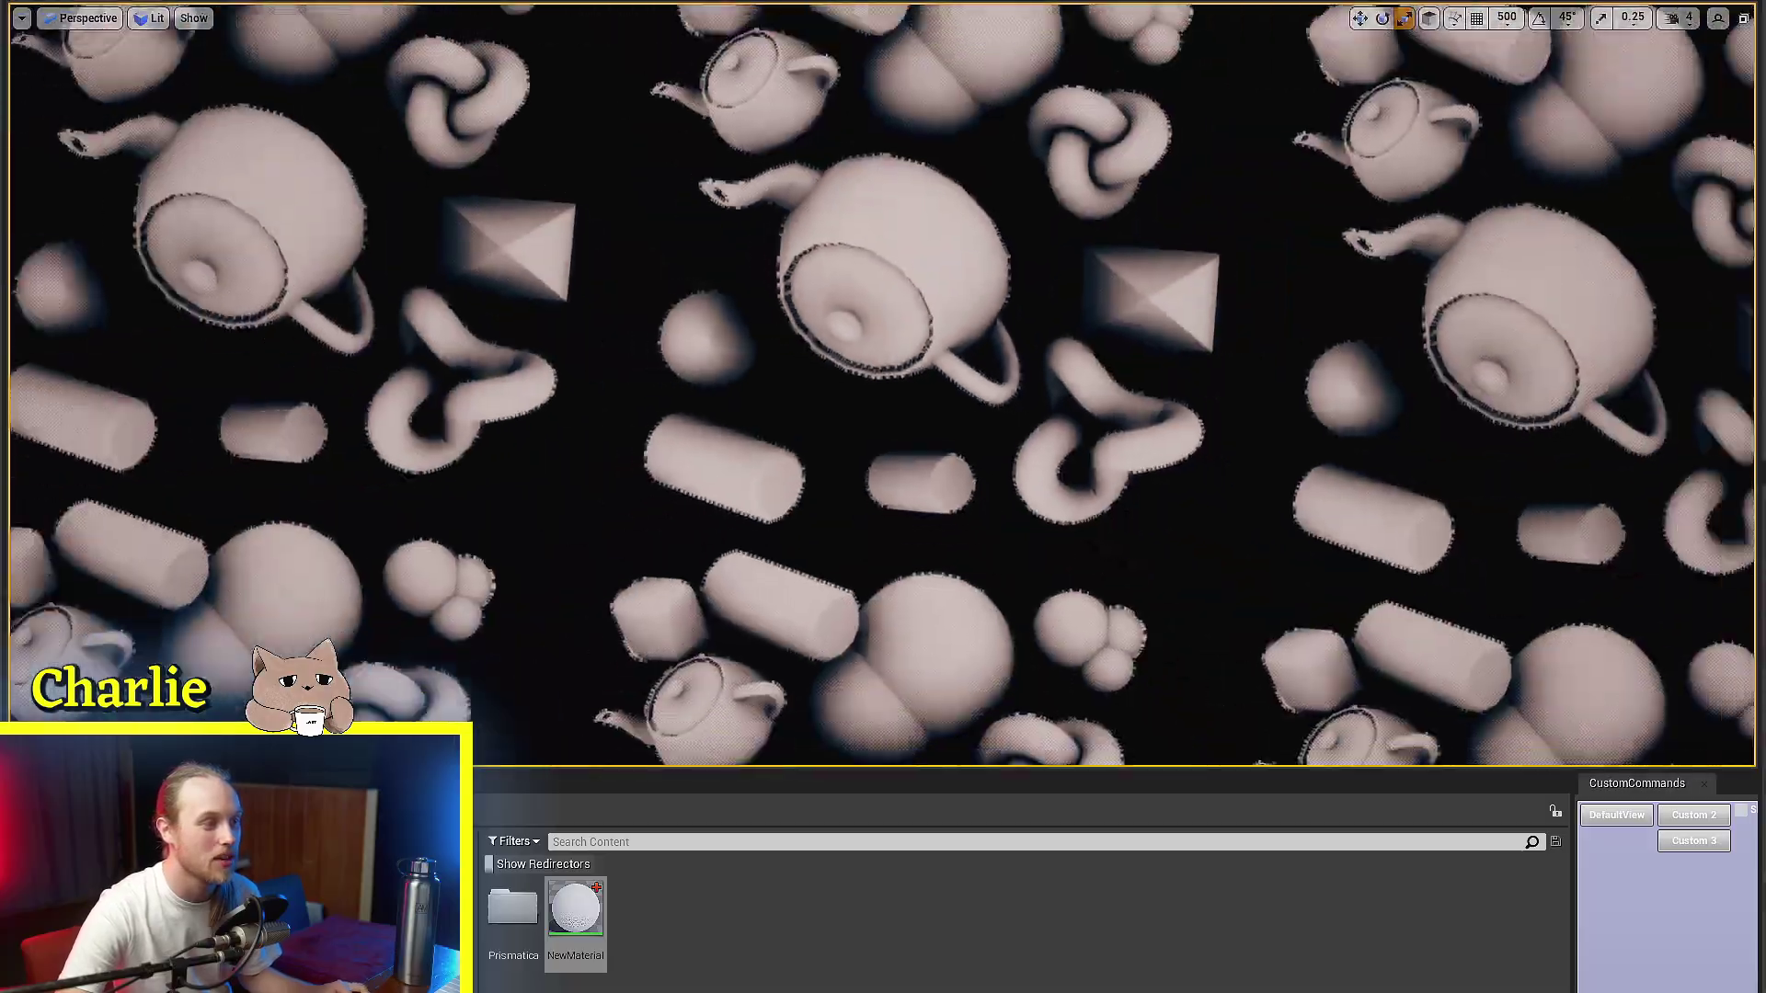
{"action": "key", "text": "s"}
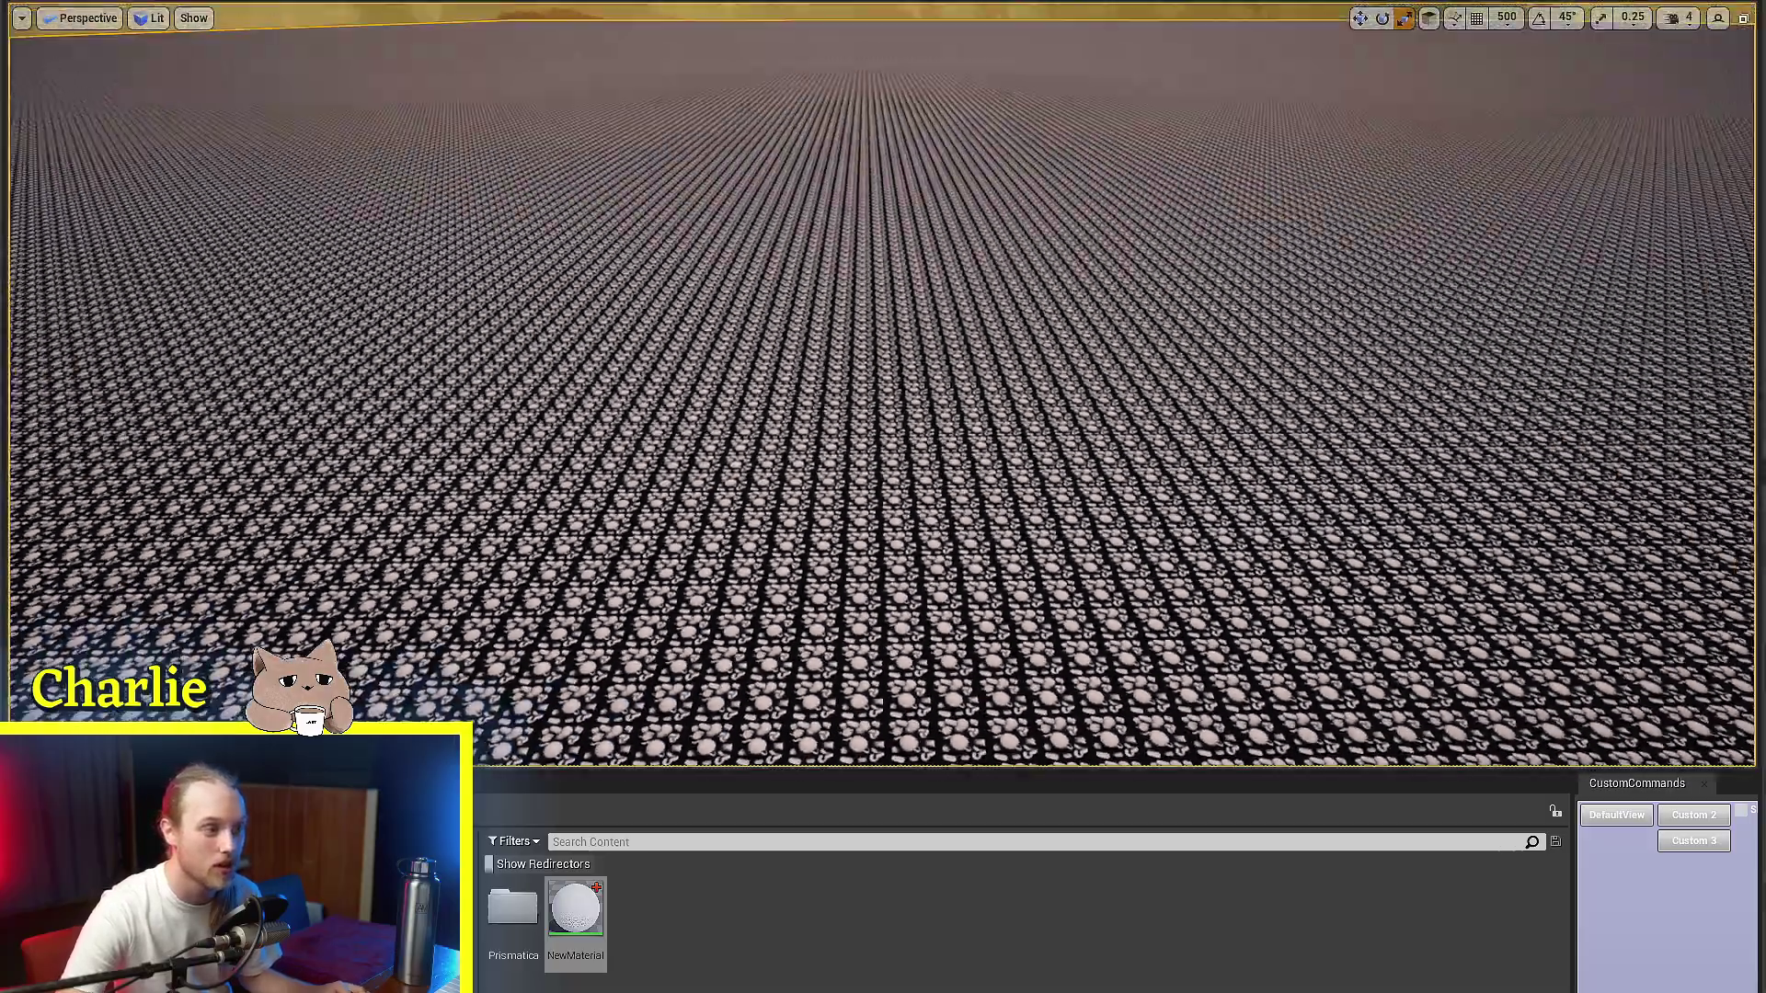
{"action": "key", "text": "s"}
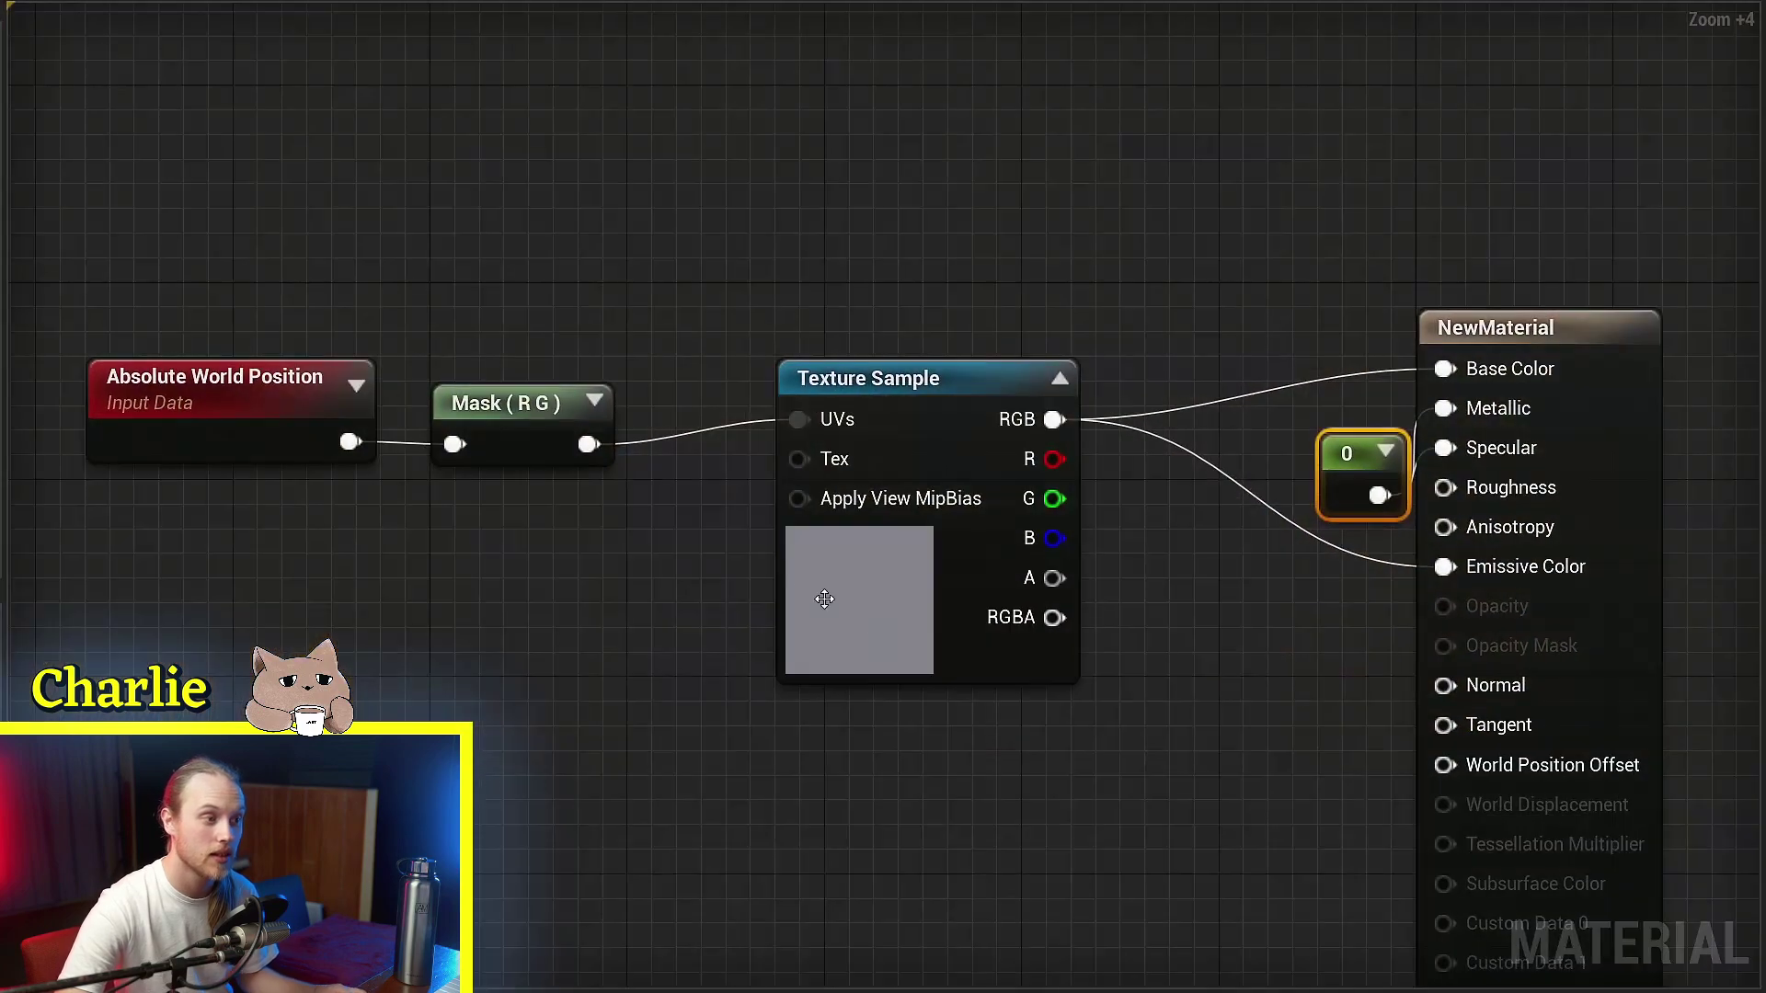
- Insert a Divide node with a divisor of 100 between Mask (R G) and the Texture Sample's UVs
{"action": "right_click_drag", "start_coordinate": [877, 427], "coordinate": [1245, 428]}
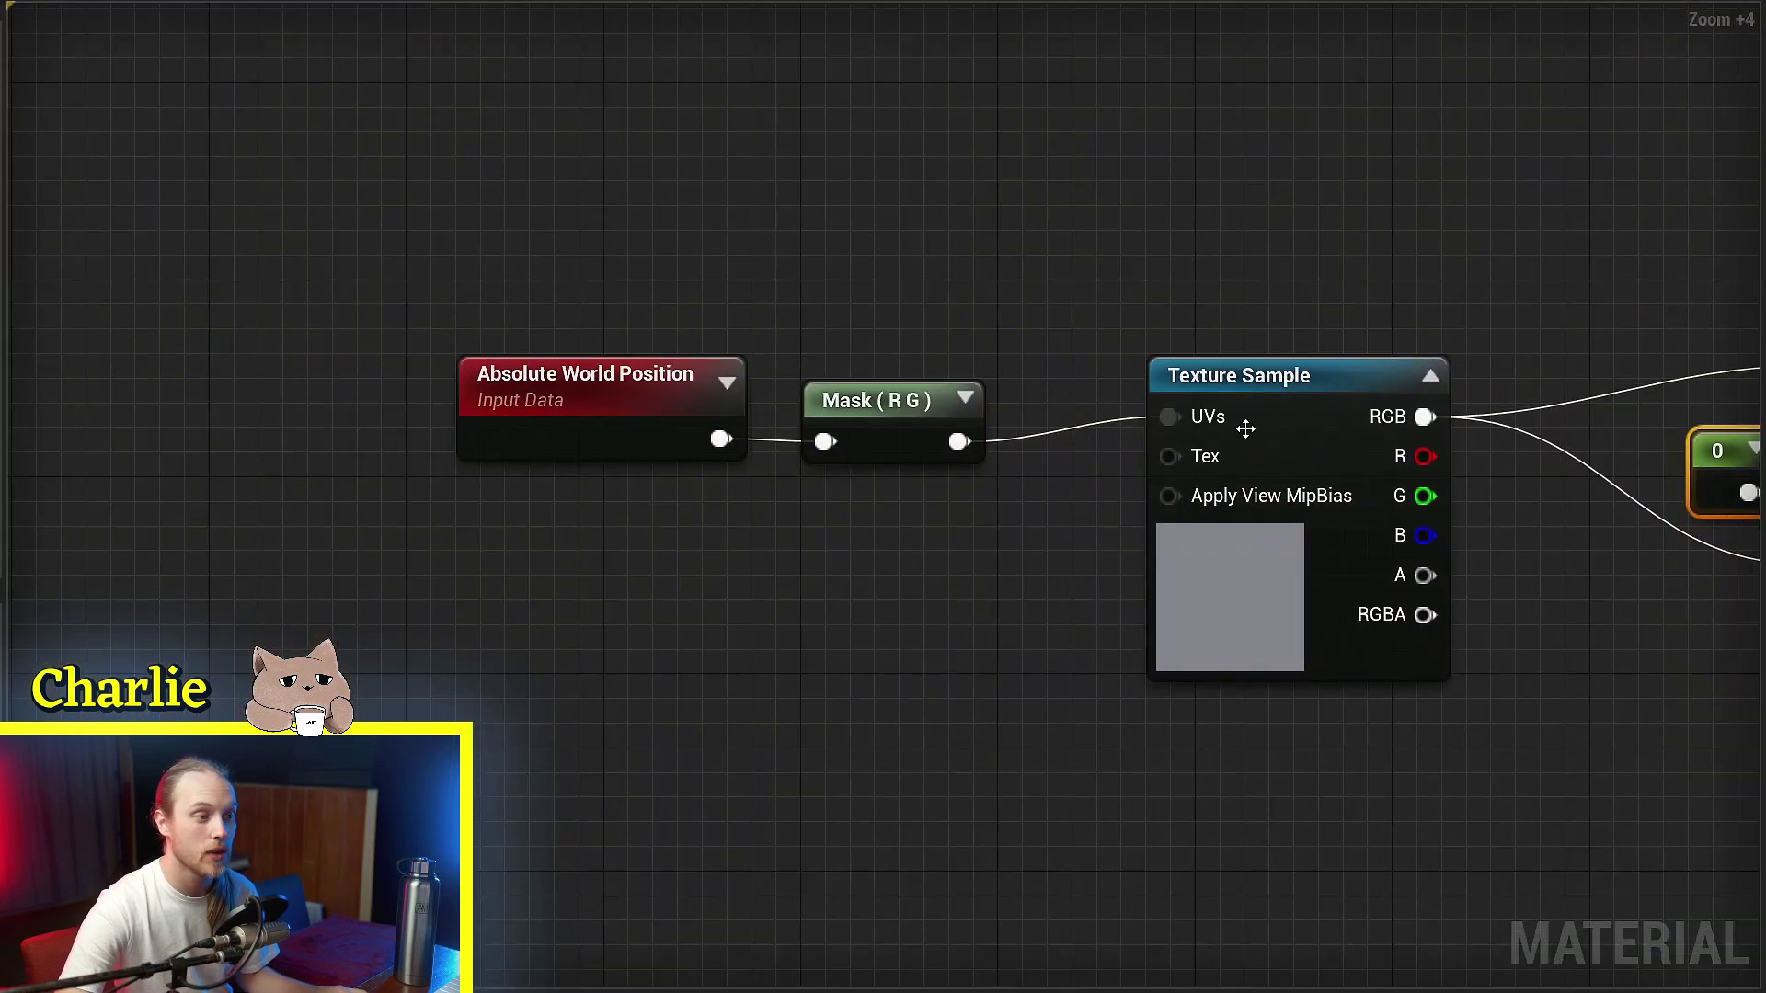
{"action": "left_click_drag", "start_coordinate": [713, 408], "coordinate": [146, 408]}
{"action": "left_click", "coordinate": [385, 264]}
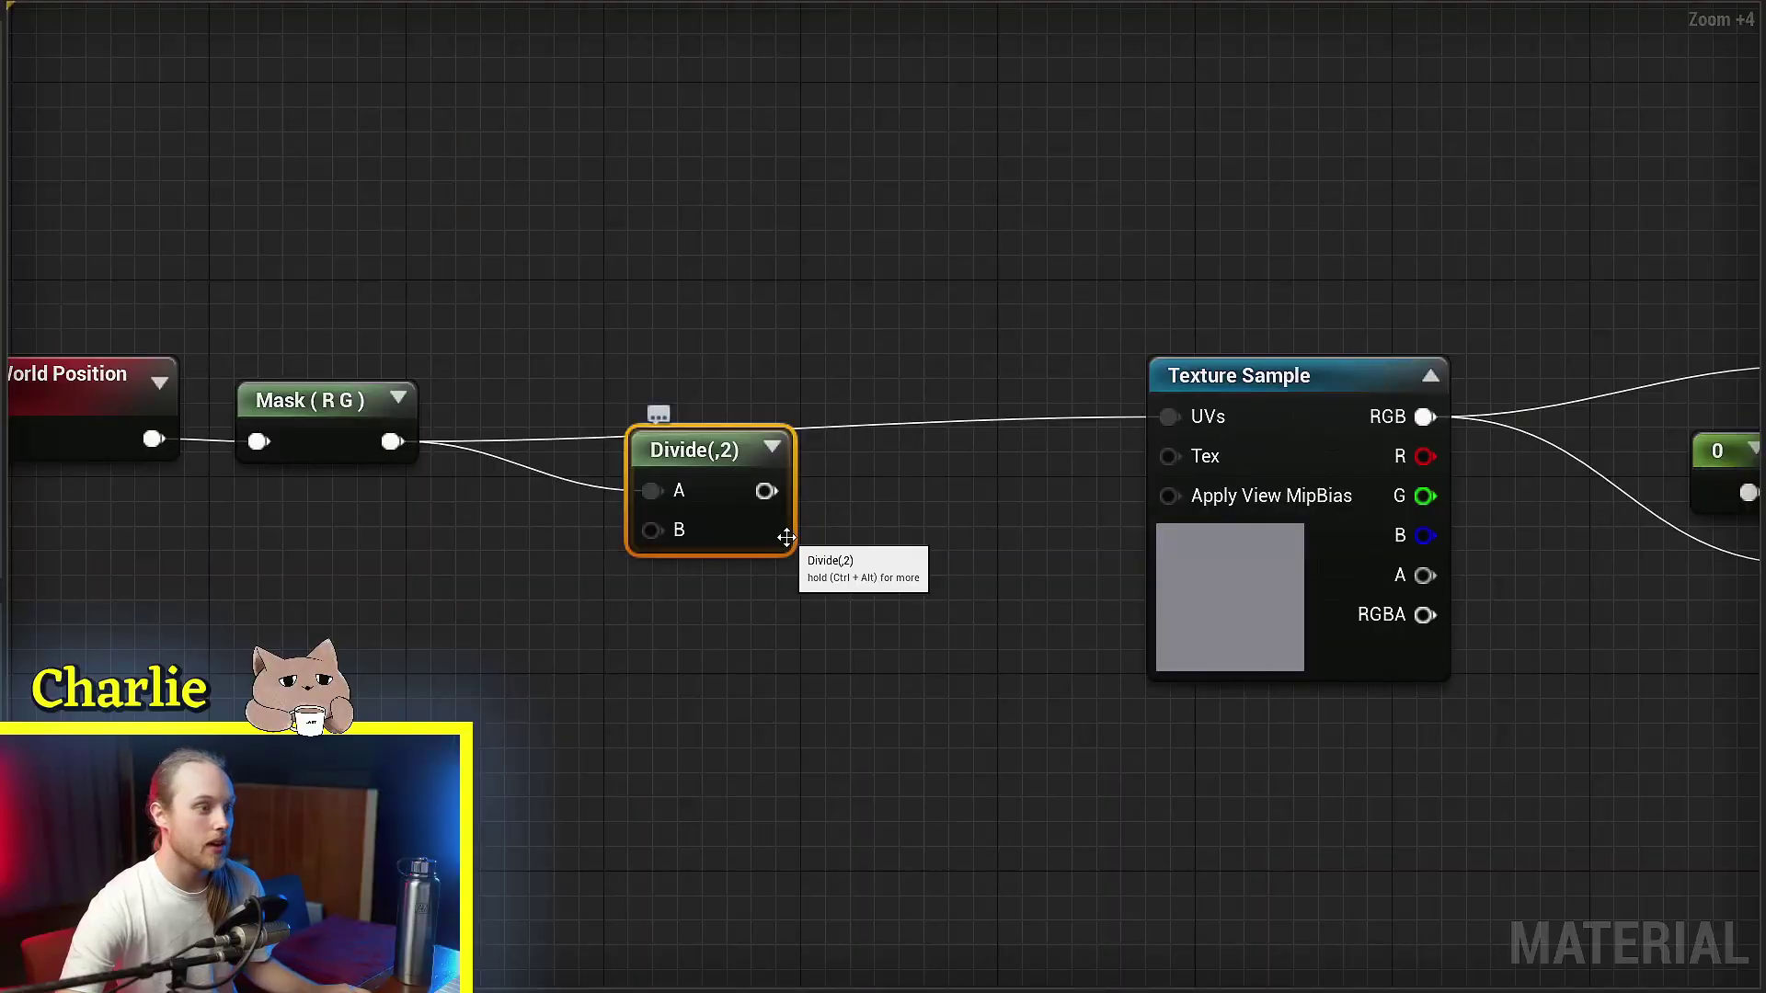
{"action": "left_click_drag", "start_coordinate": [1058, 460], "coordinate": [1170, 416]}
{"action": "left_click_drag", "start_coordinate": [708, 478], "coordinate": [708, 453]}
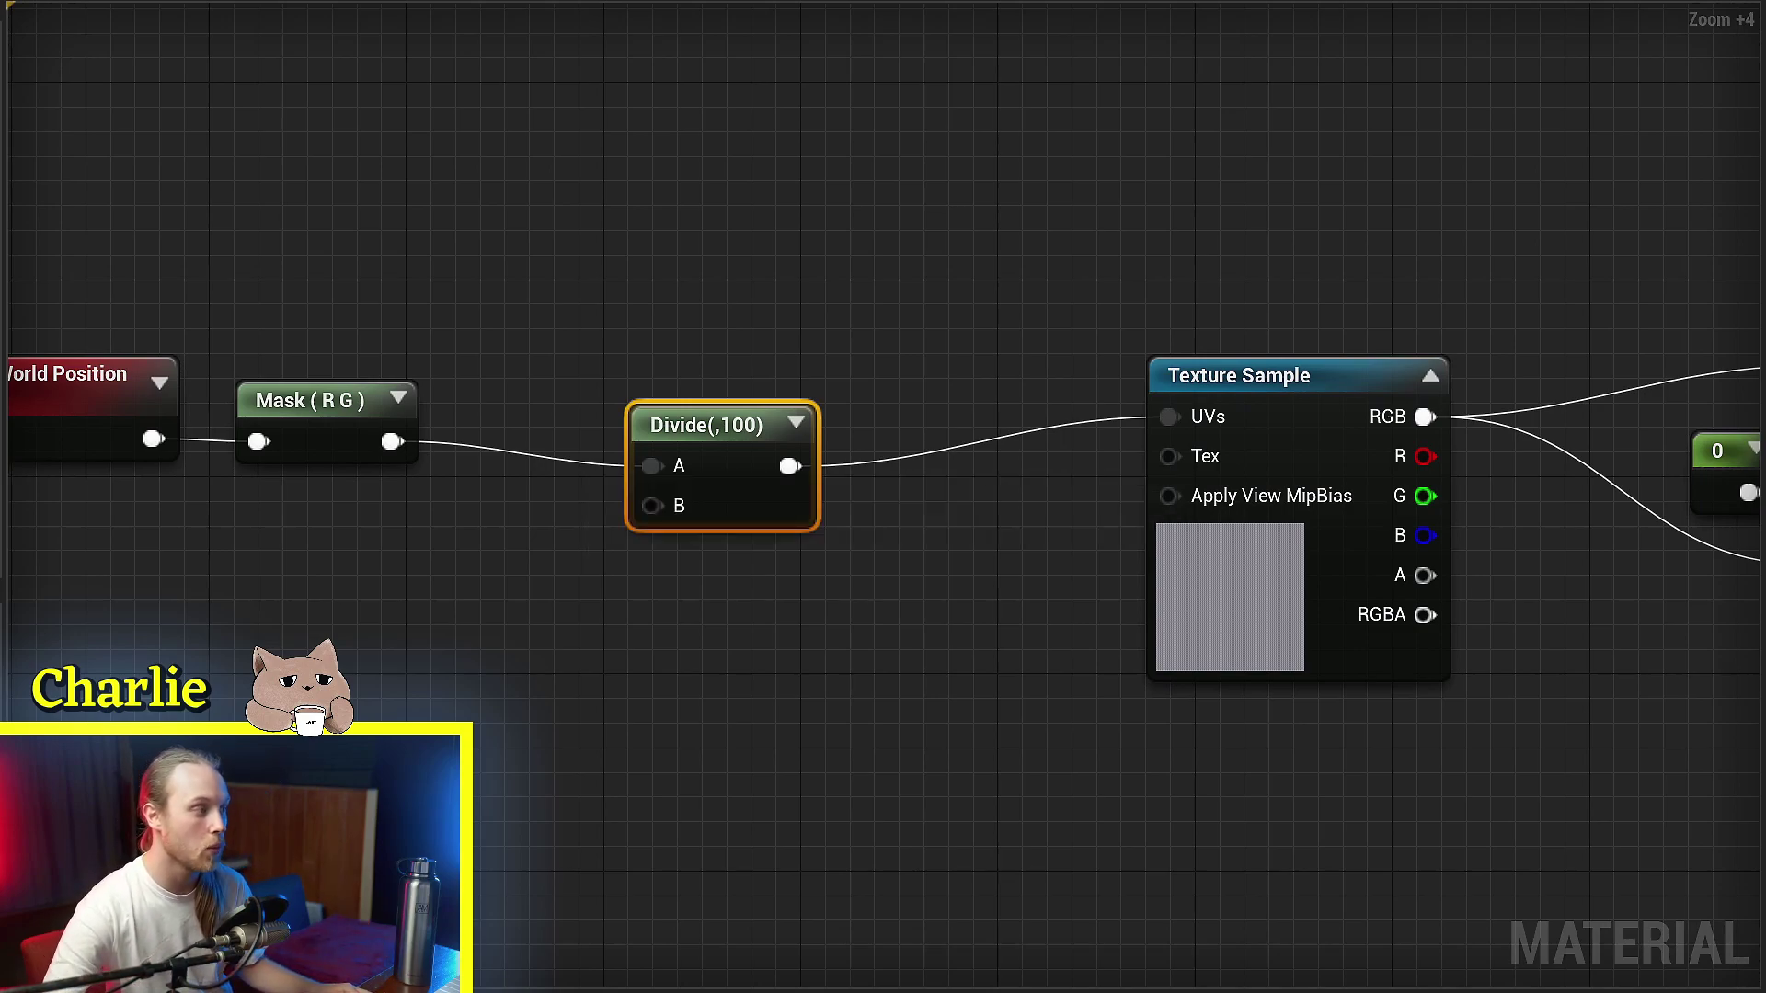
{"action": "left_click_drag", "start_coordinate": [778, 512], "coordinate": [710, 488]}
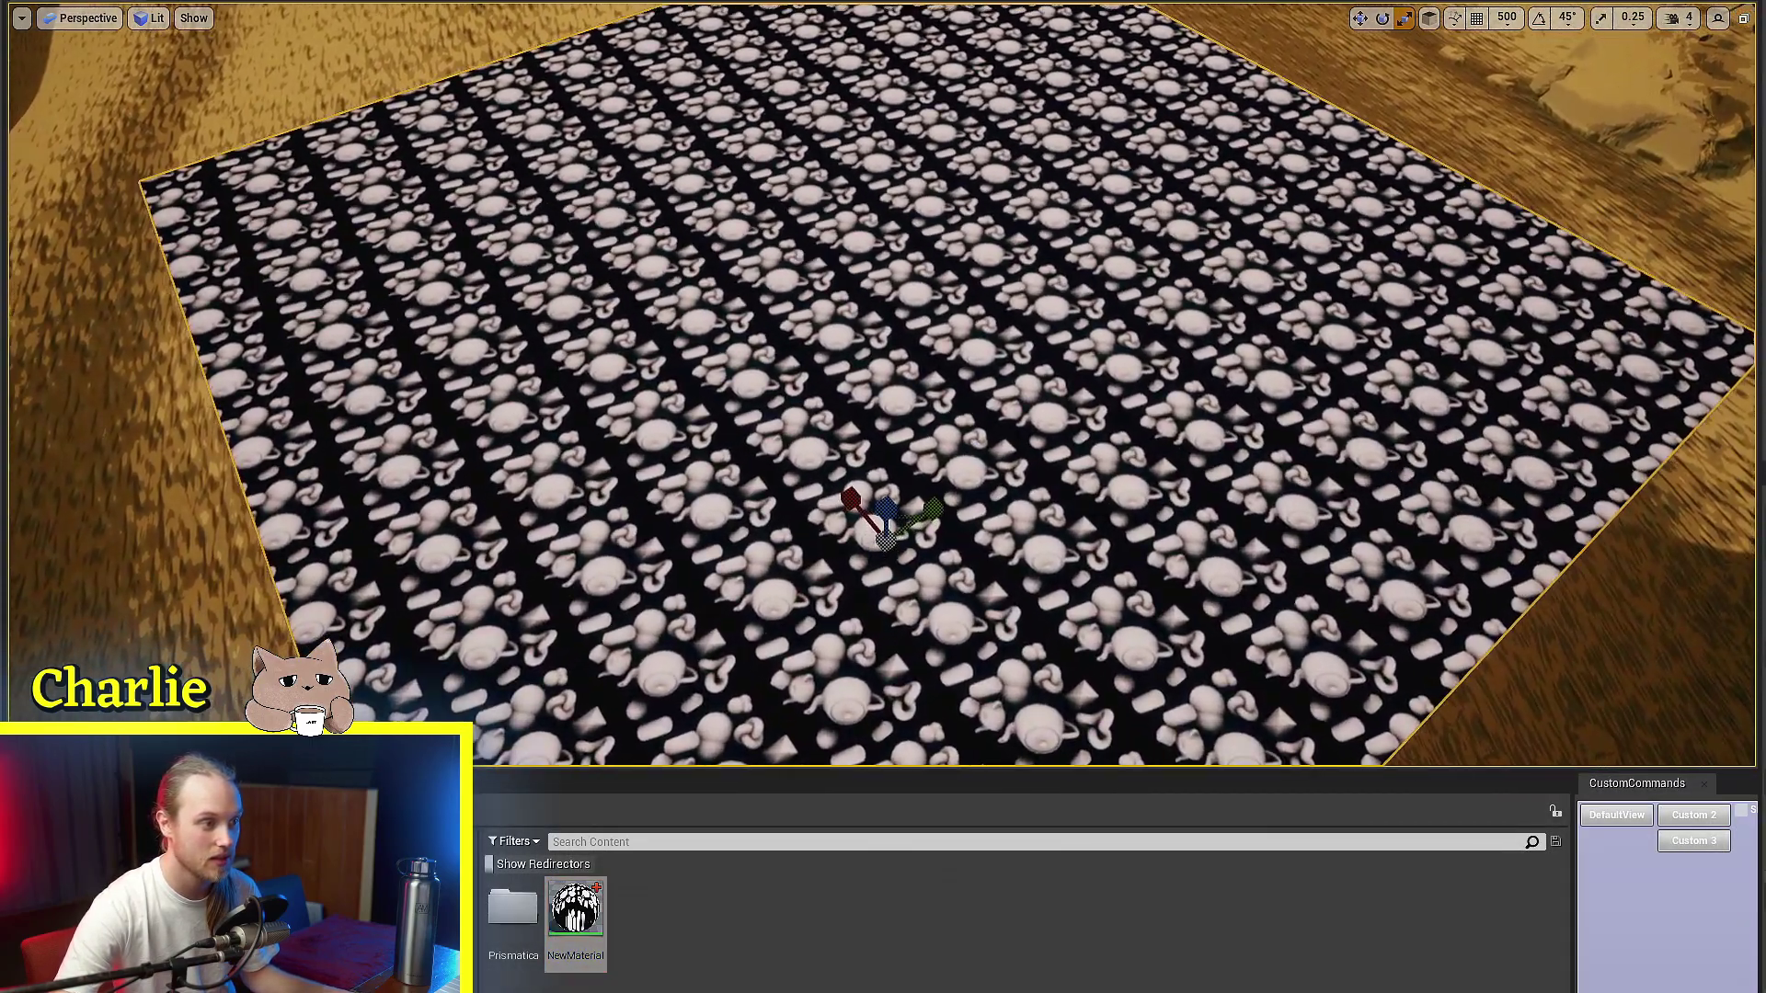
- Set the Divide node's divisor to 1000 and save the material
{"action": "right_click_drag", "start_coordinate": [882, 386], "coordinate": [1030, 479]}
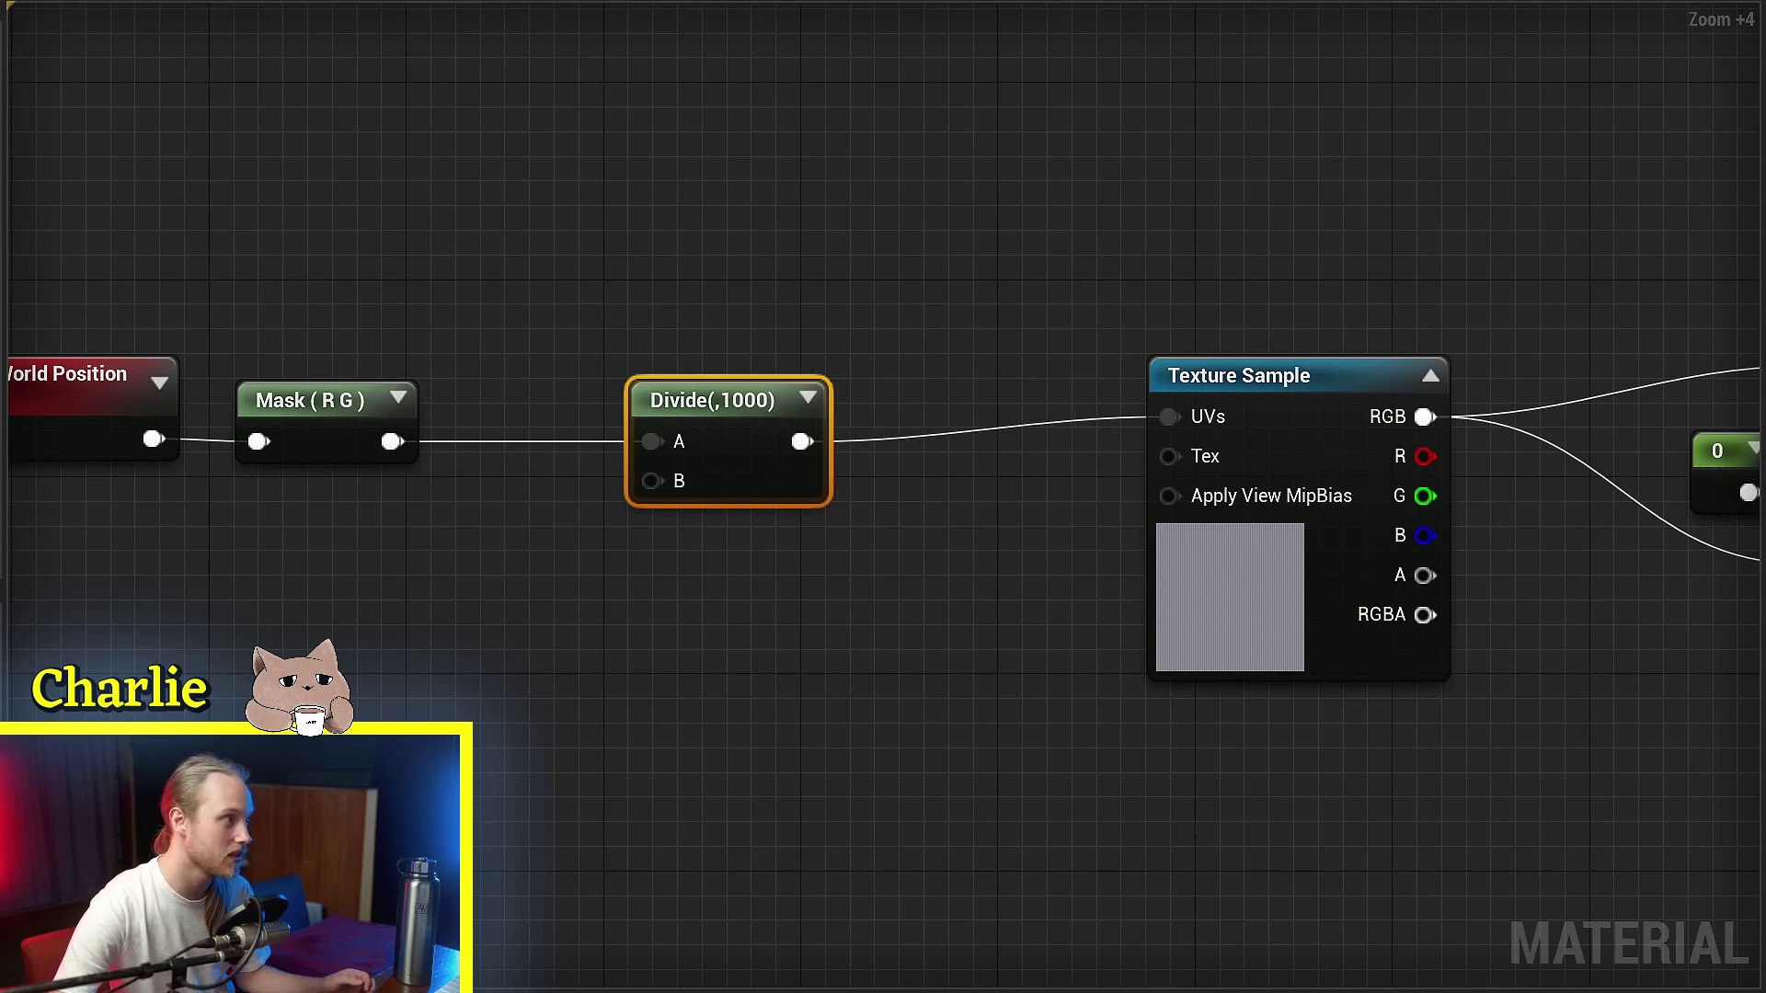
{"action": "key", "text": "ctrl+s"}
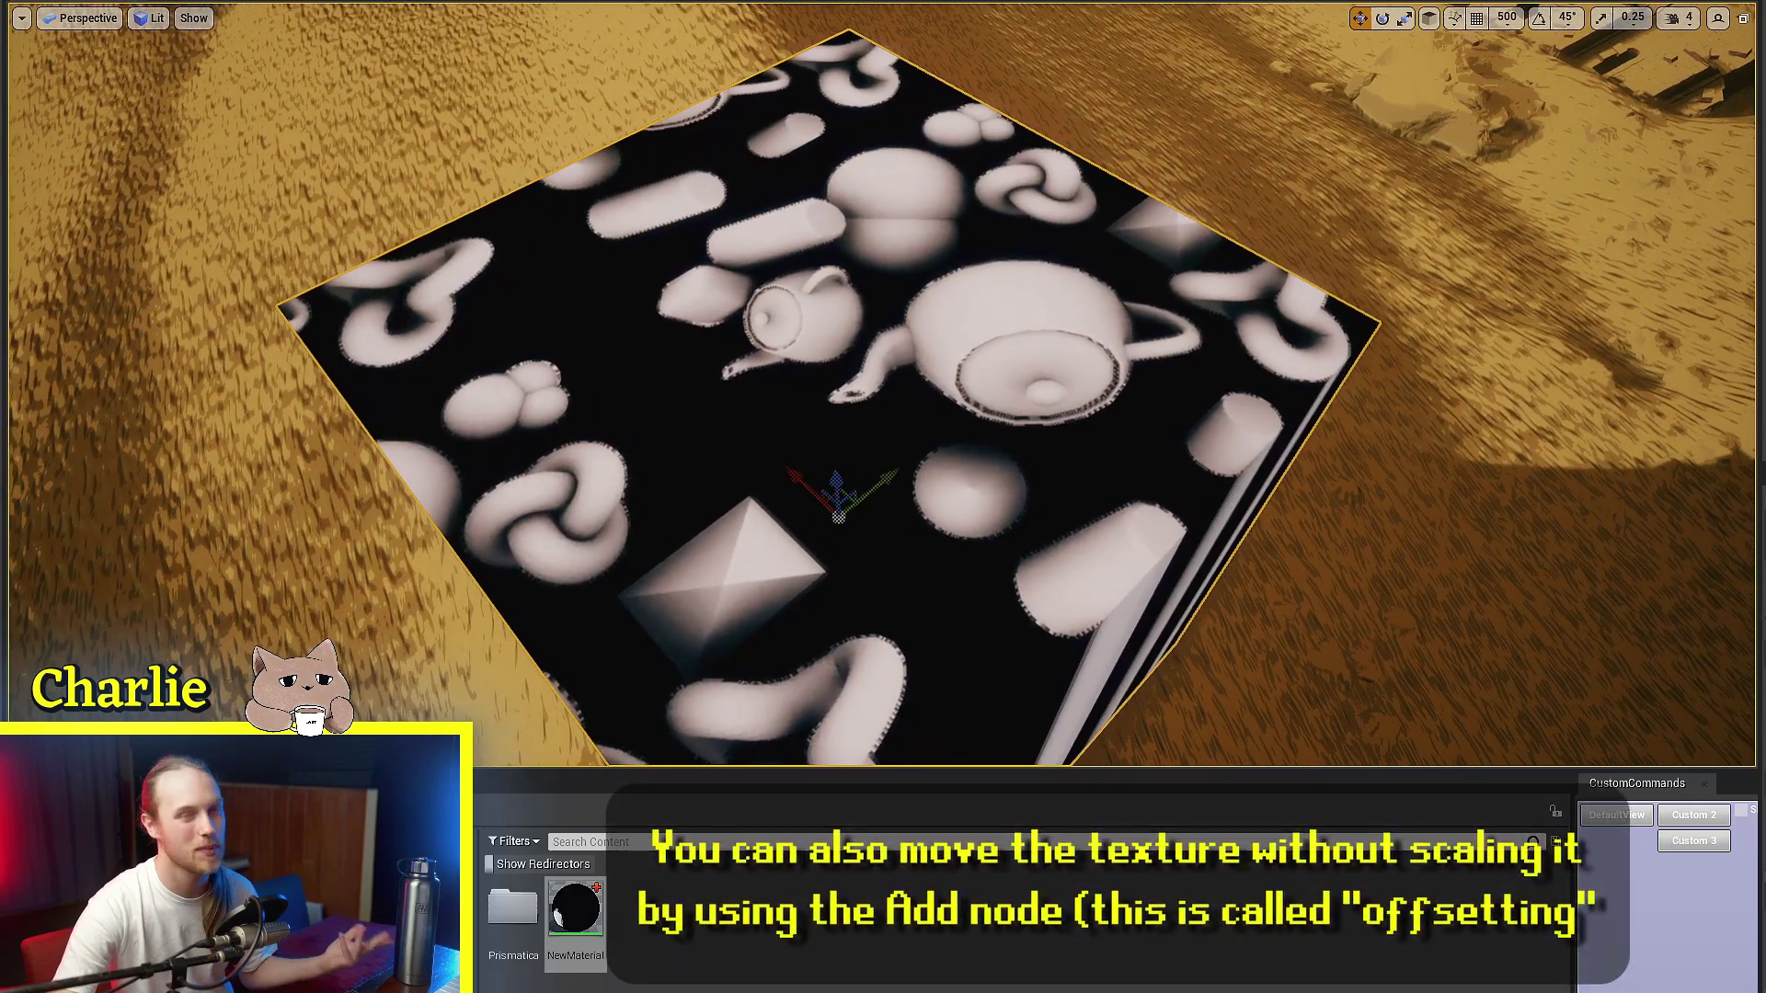
- Move and rotate the cube in the level to check how the world-position texture projects onto its faces
{"action": "right_click_drag", "start_coordinate": [883, 386], "coordinate": [1242, 391]}
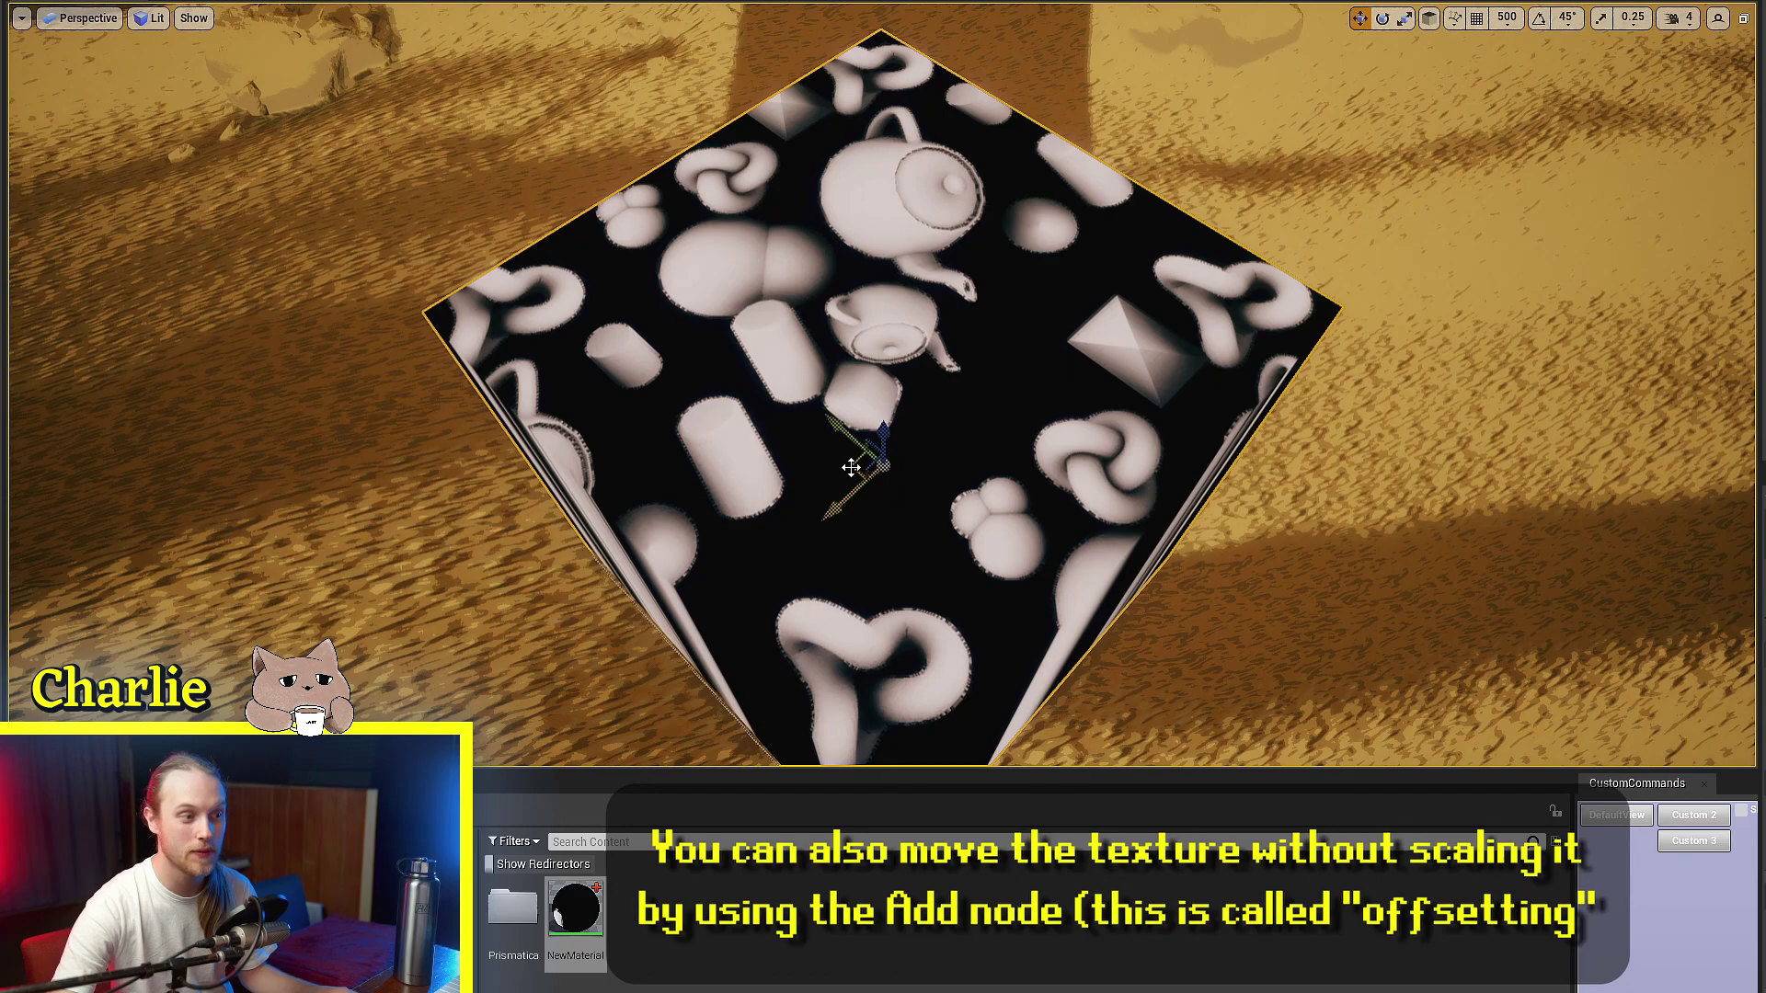
{"action": "left_click_drag", "start_coordinate": [852, 469], "coordinate": [914, 477], "text": "alt"}
{"action": "mouse_move", "coordinate": [914, 477]}
{"action": "right_mouse_down"}
{"action": "mouse_move", "coordinate": [929, 552]}
{"action": "mouse_move", "coordinate": [924, 469]}
{"action": "mouse_move", "coordinate": [993, 483]}
{"action": "mouse_move", "coordinate": [1067, 451]}
{"action": "mouse_move", "coordinate": [1012, 423]}
{"action": "mouse_move", "coordinate": [874, 61]}
{"action": "mouse_move", "coordinate": [897, 317]}
{"action": "mouse_move", "coordinate": [869, 299]}
{"action": "mouse_move", "coordinate": [913, 247]}
{"action": "mouse_move", "coordinate": [822, 358]}
{"action": "right_mouse_up"}
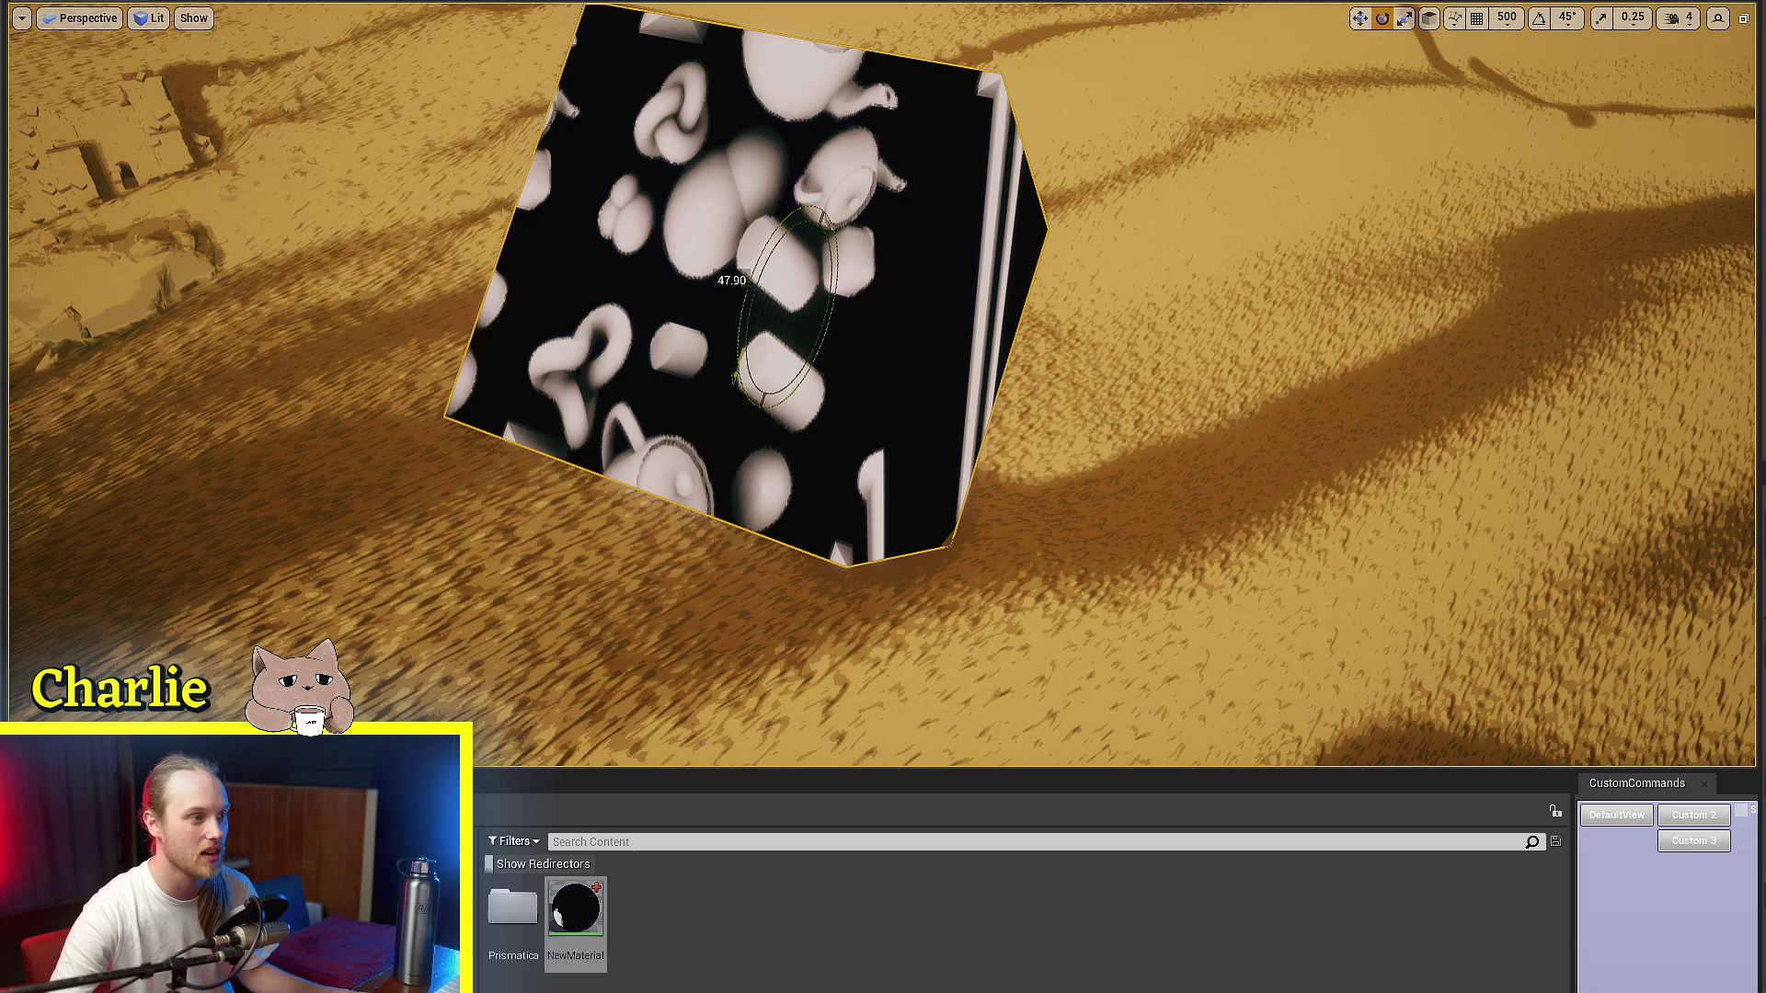
{"action": "right_click_drag", "start_coordinate": [821, 358], "coordinate": [626, 377]}
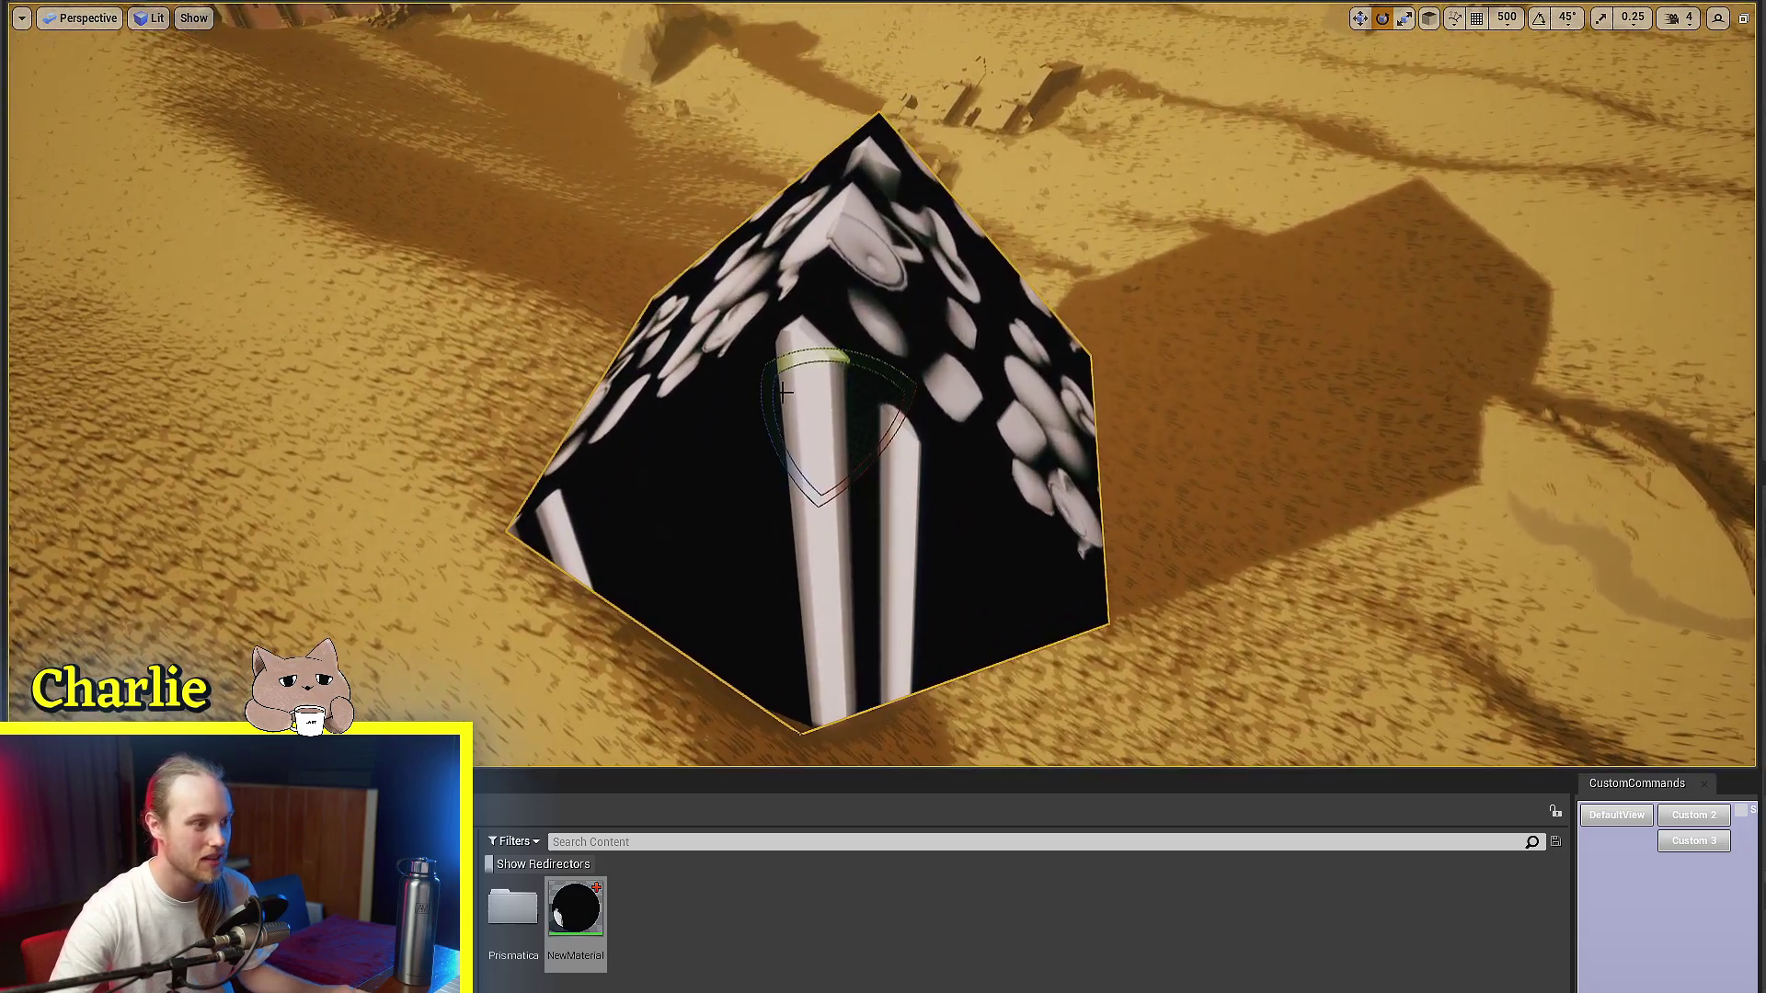
{"action": "key", "text": "w"}
{"action": "right_click_drag", "start_coordinate": [778, 423], "coordinate": [1021, 418]}
{"action": "left_click_drag", "start_coordinate": [784, 515], "coordinate": [839, 382]}
{"action": "right_click_drag", "start_coordinate": [839, 382], "coordinate": [754, 303]}
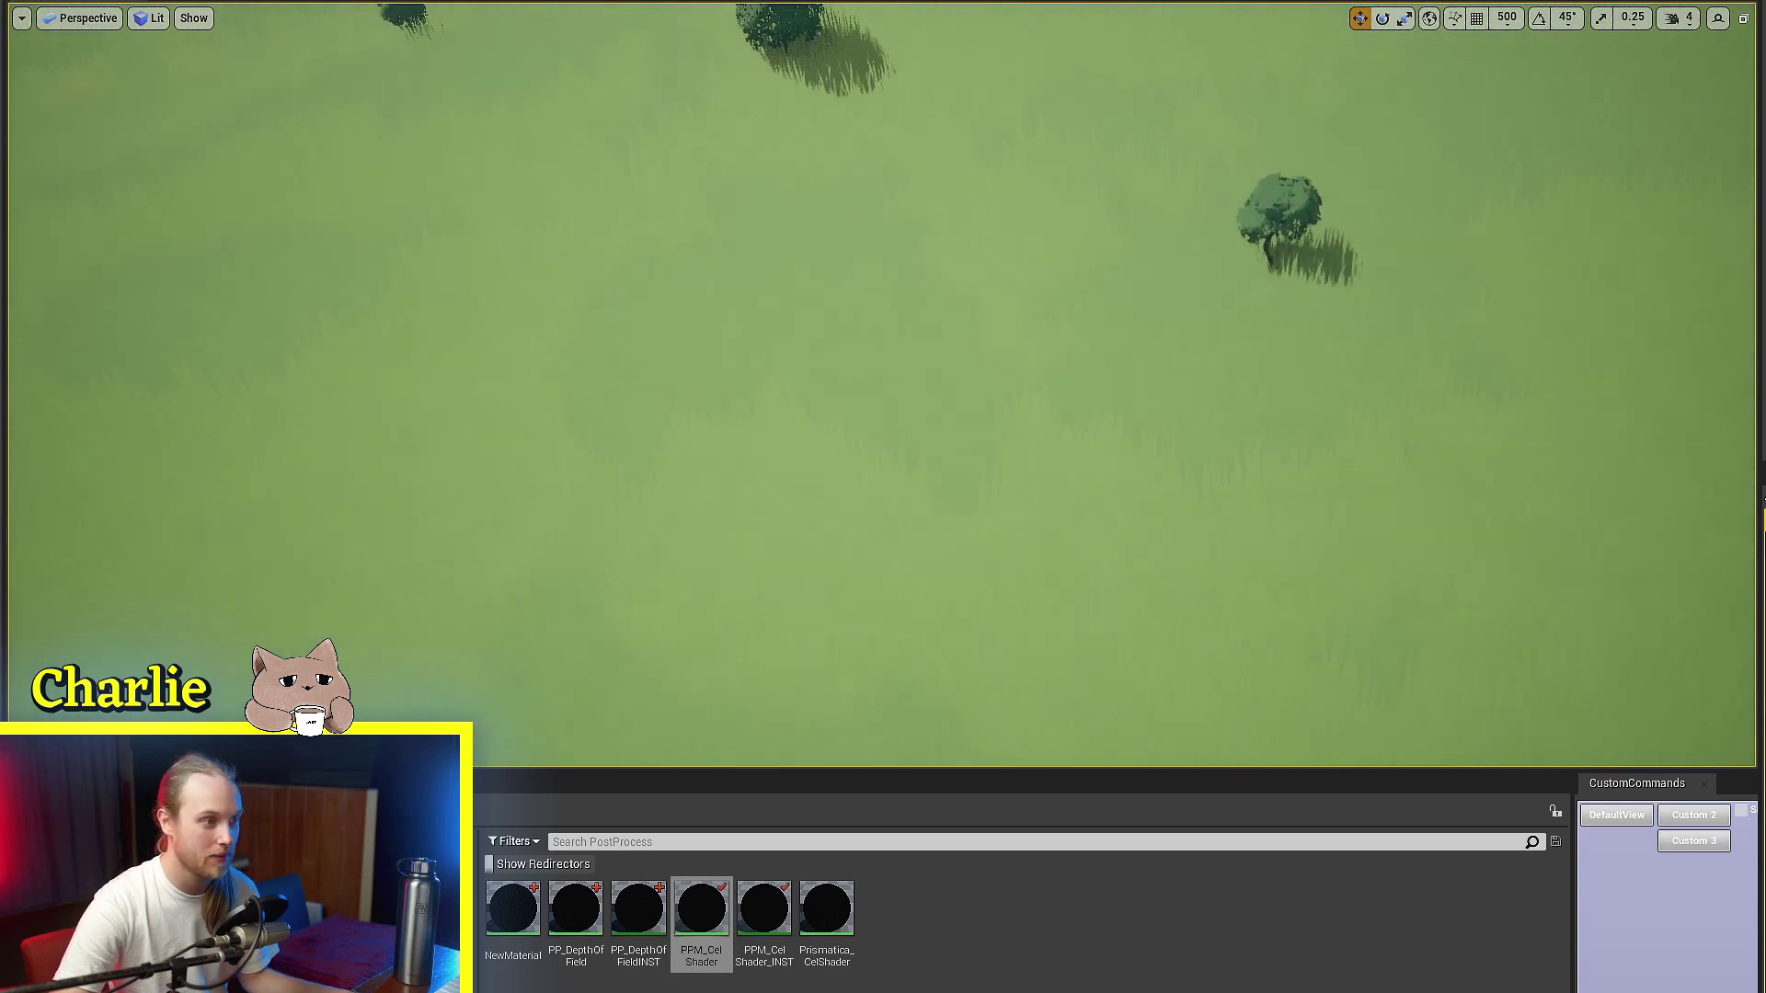
- Open the texture used by the landscape material's colour variation Texture Sample and examine its noise pattern
{"action": "scroll", "coordinate": [998, 310], "scroll_direction": "down", "scroll_amount": 6}
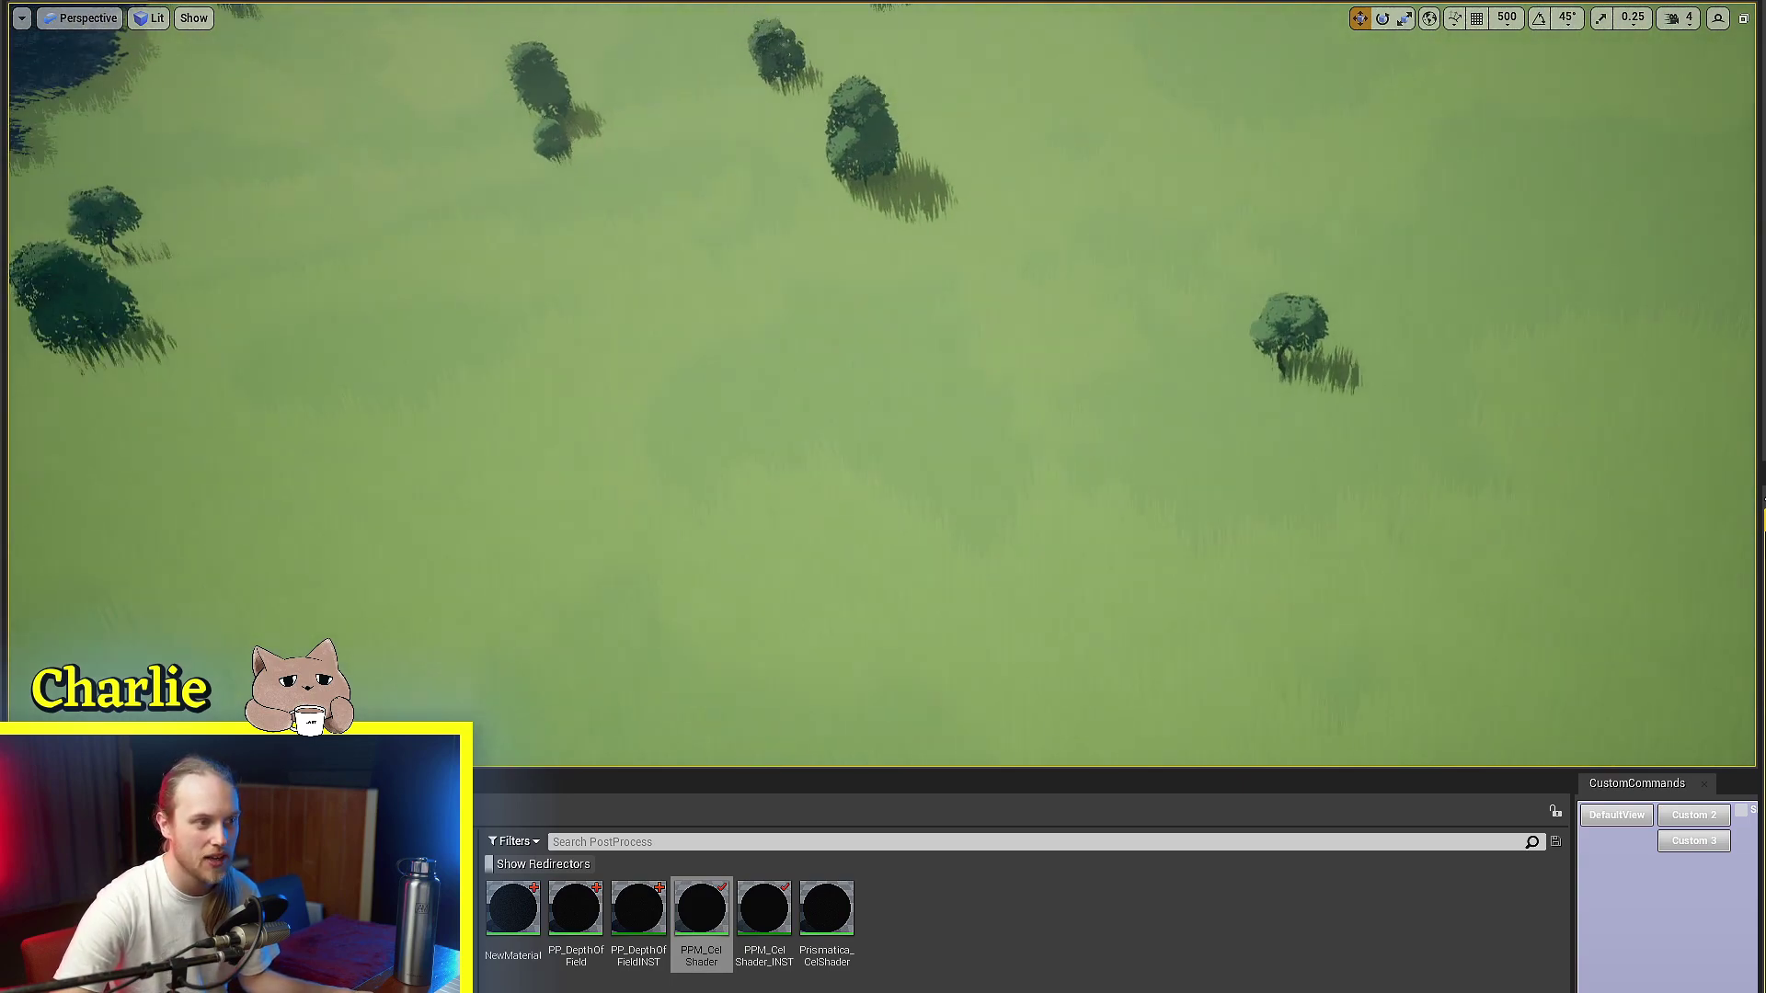
{"action": "scroll", "coordinate": [939, 439], "scroll_direction": "up", "scroll_amount": 3}
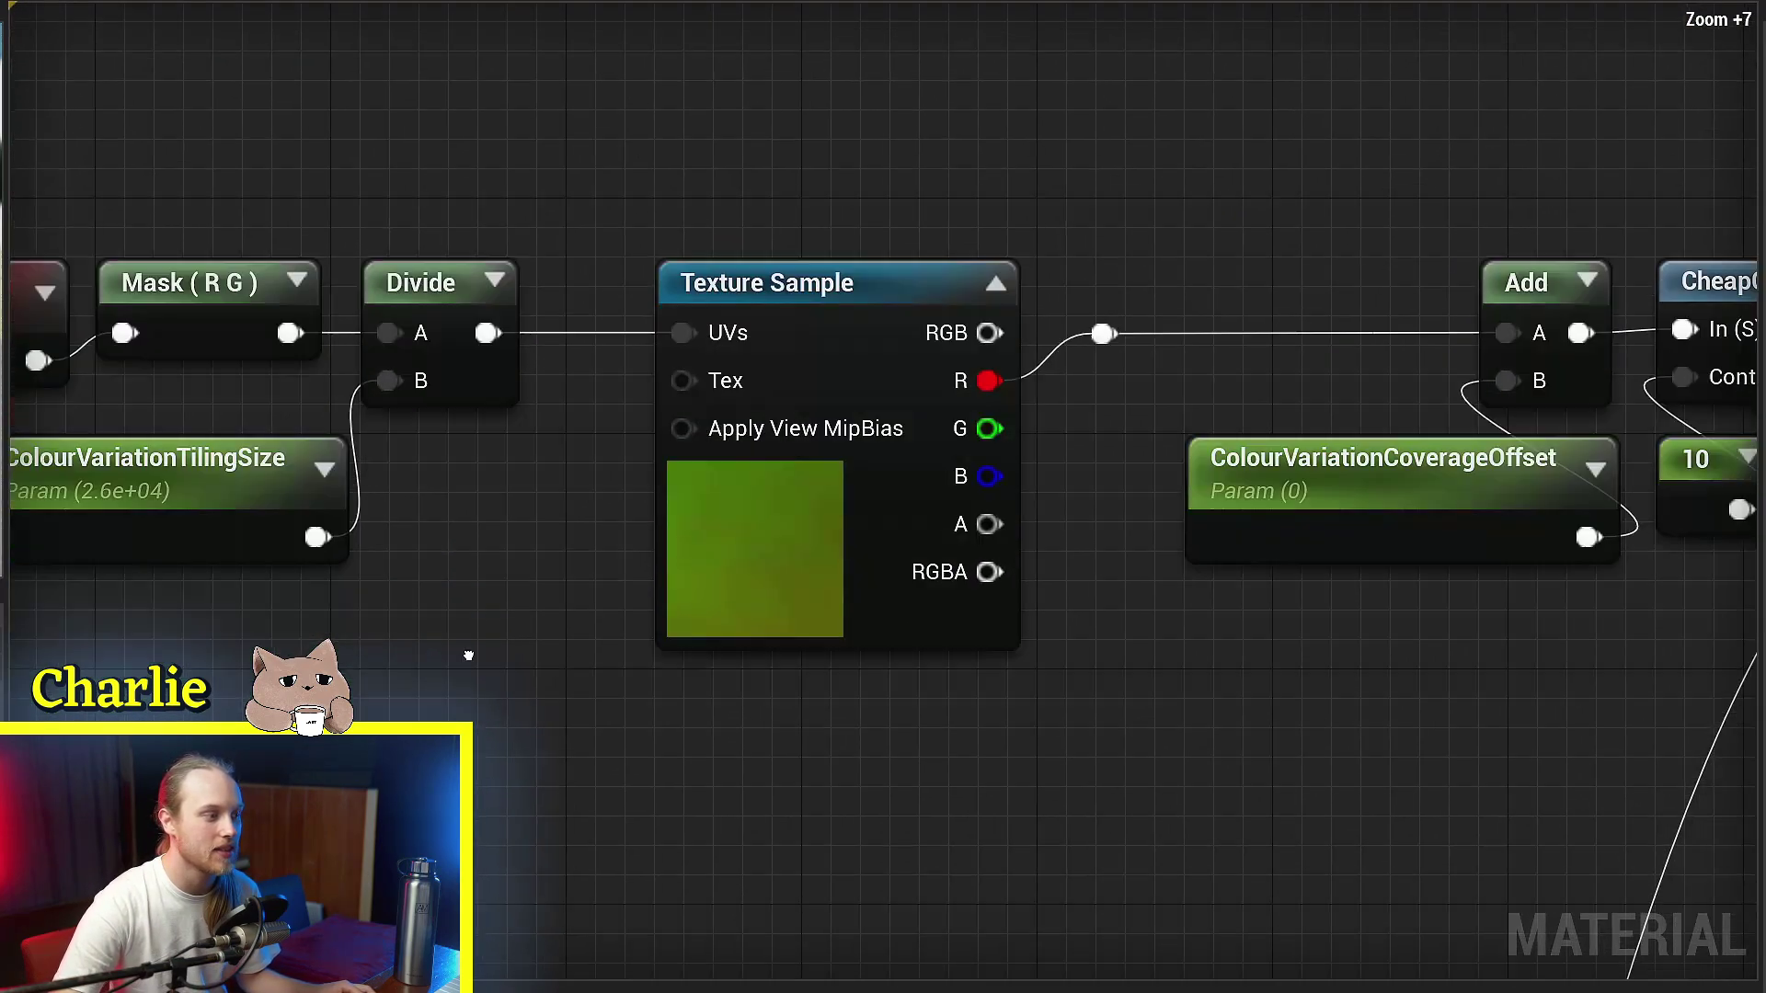
{"action": "right_click_drag", "start_coordinate": [468, 655], "coordinate": [465, 586]}
{"action": "left_click", "coordinate": [682, 504]}
{"action": "right_click_drag", "start_coordinate": [702, 512], "coordinate": [748, 512]}
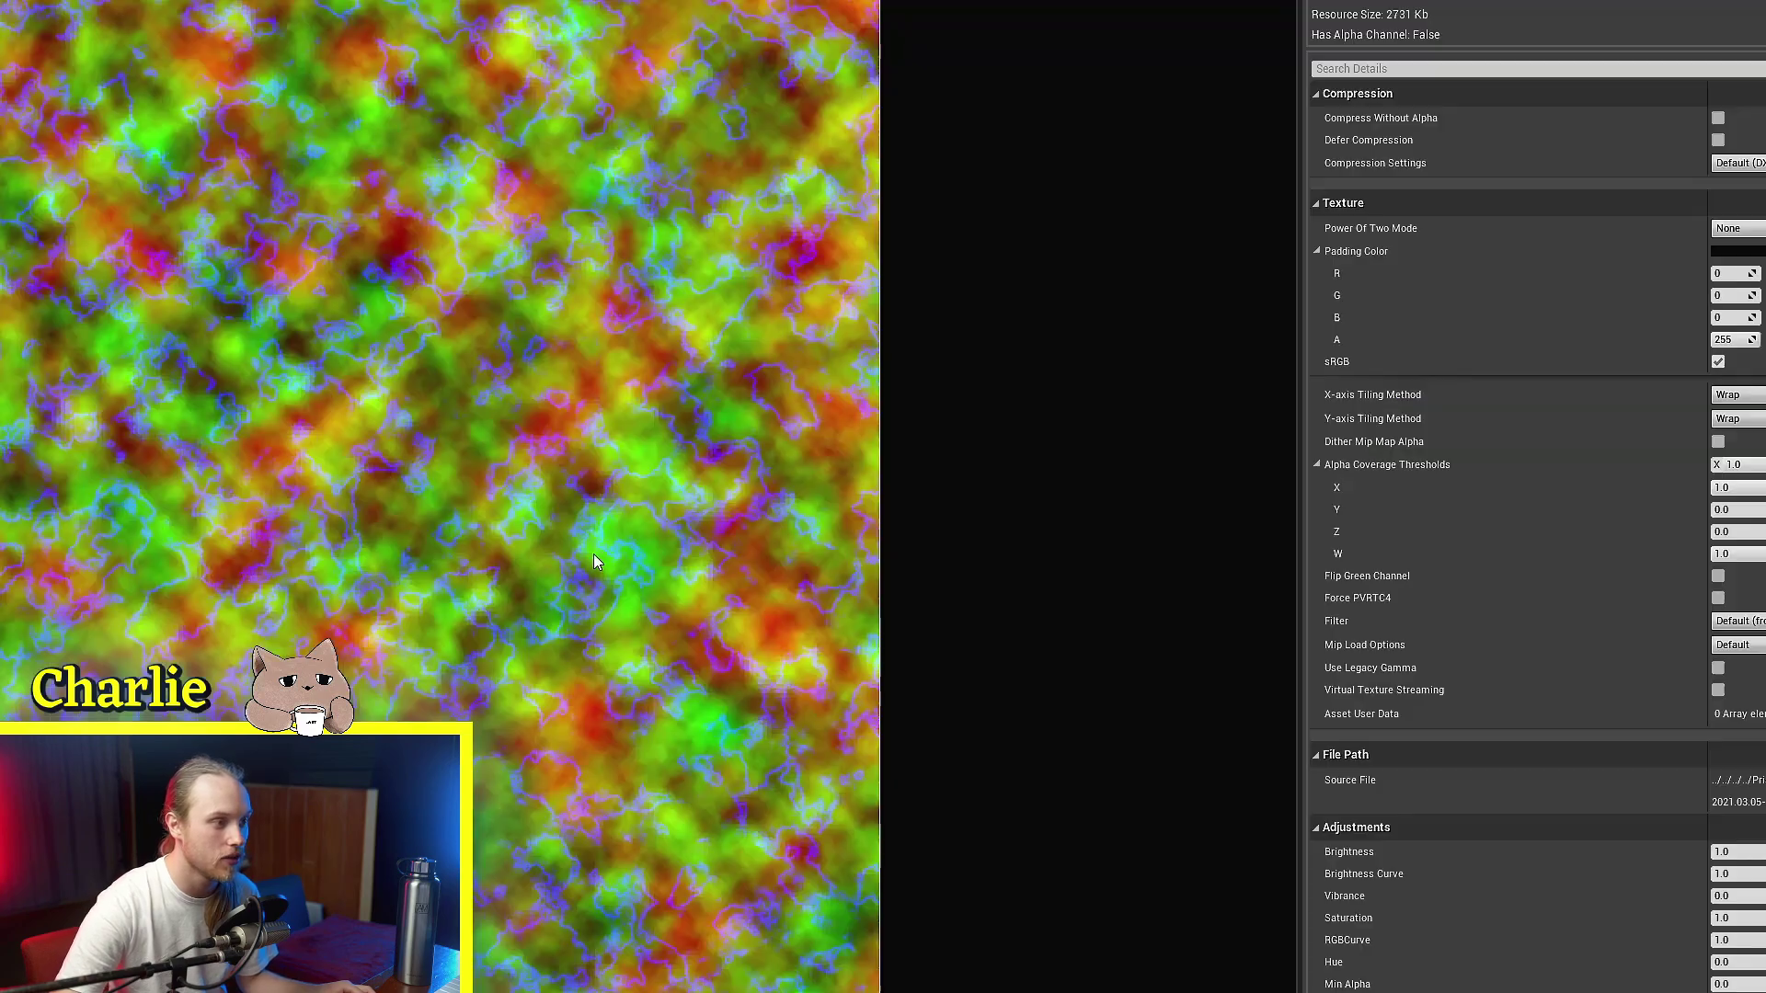
{"action": "scroll", "coordinate": [536, 579], "scroll_direction": "up", "scroll_amount": 2}
{"action": "scroll", "coordinate": [465, 500], "scroll_direction": "down", "scroll_amount": 2}
{"action": "scroll", "coordinate": [401, 390], "scroll_direction": "up", "scroll_amount": 1}
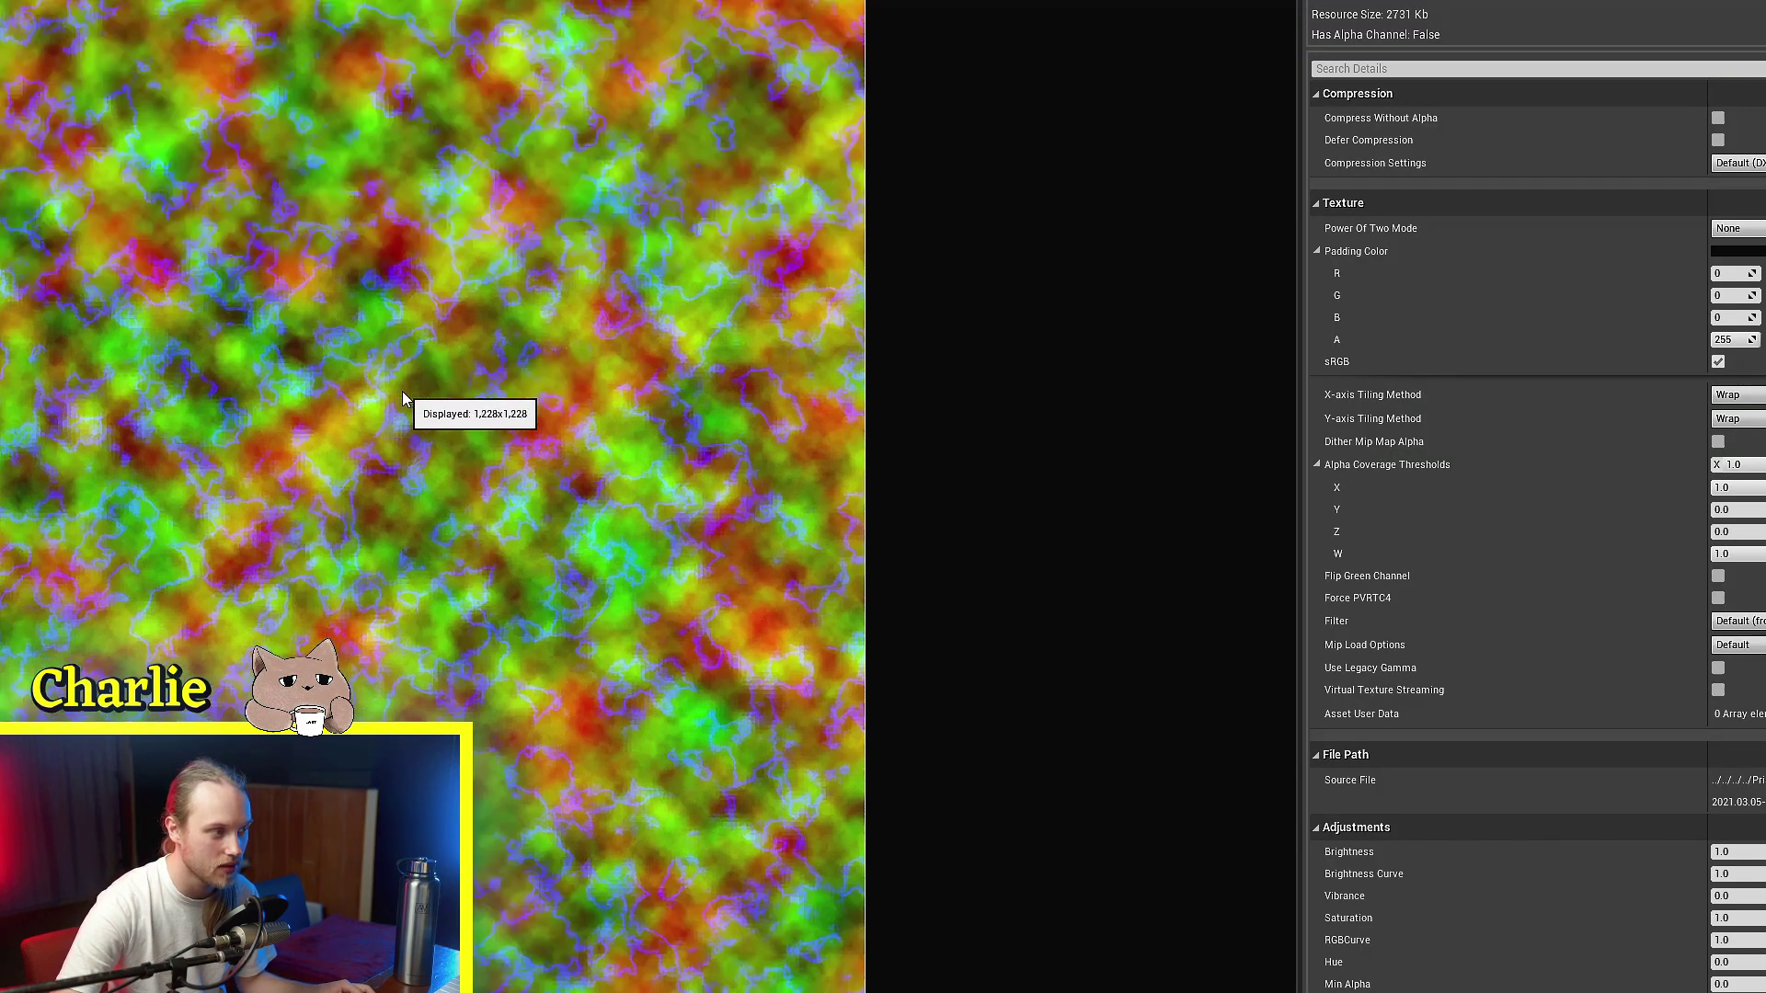
{"action": "scroll", "coordinate": [401, 390], "scroll_direction": "up", "scroll_amount": 1}
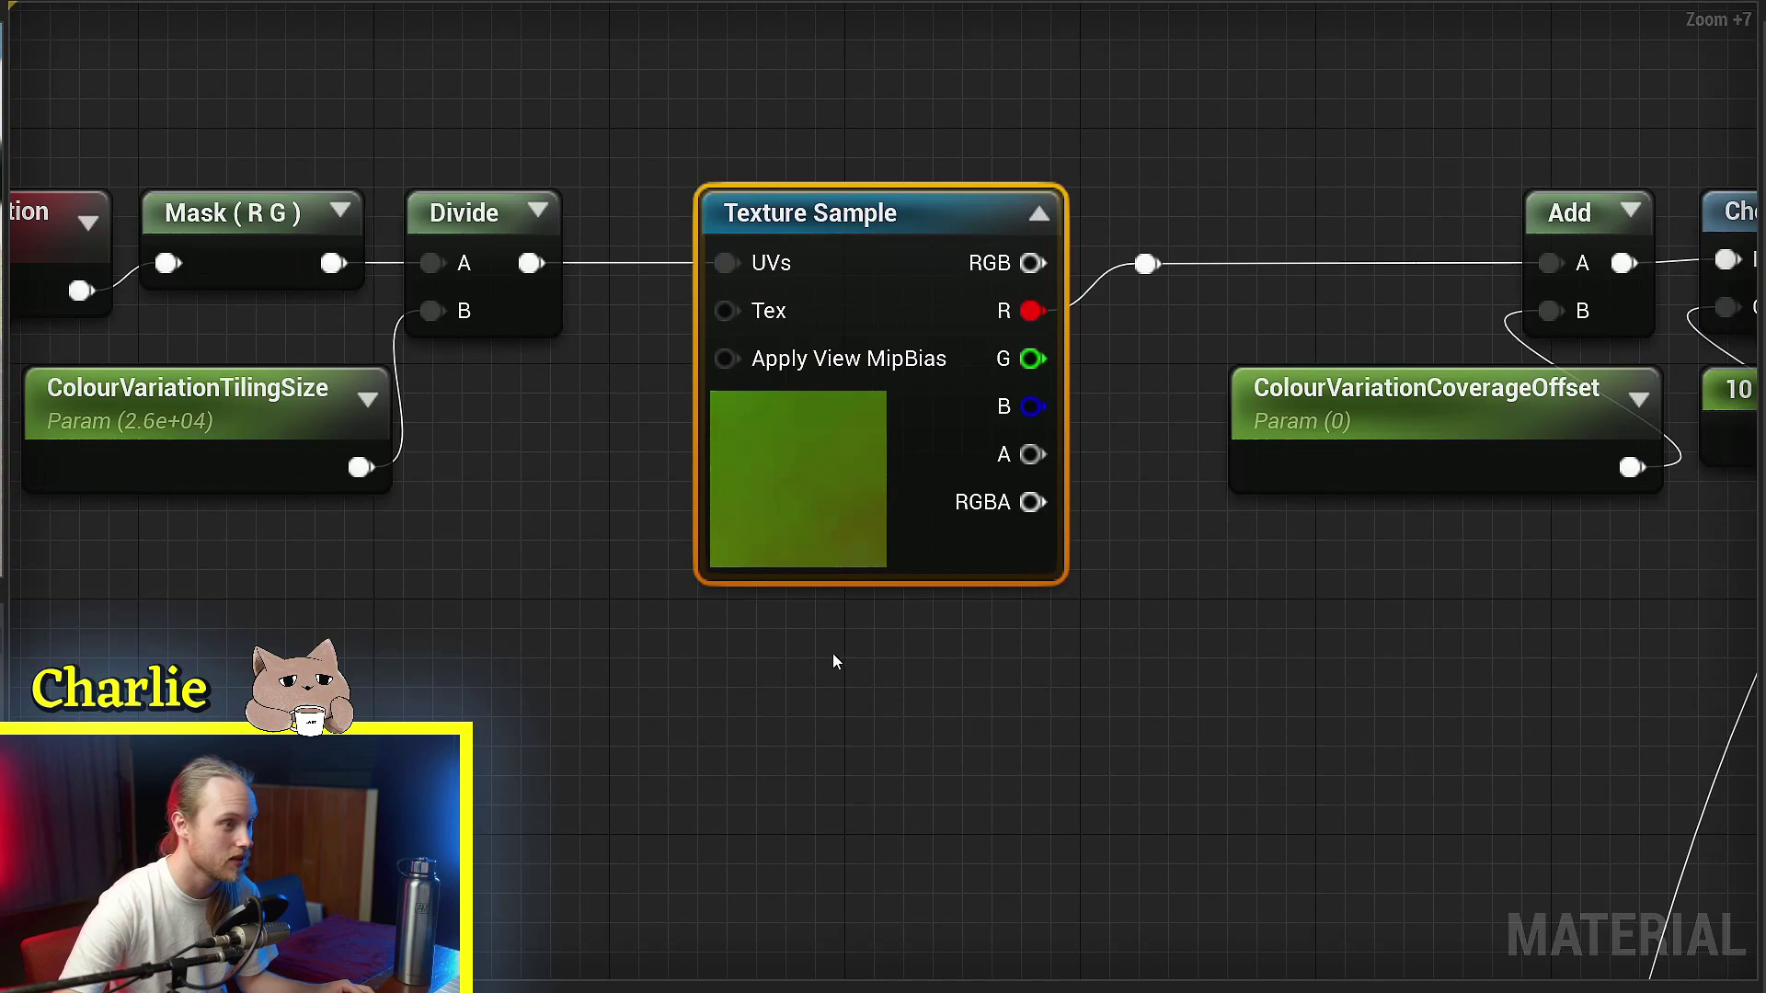
- Review the Divide, ColourVariationTilingSize and Mask (R G) nodes that feed the colour variation texture's UVs
{"action": "scroll", "coordinate": [831, 658], "scroll_direction": "down", "scroll_amount": 1}
{"action": "left_click", "coordinate": [678, 308]}
{"action": "right_click_drag", "start_coordinate": [681, 189], "coordinate": [807, 524]}
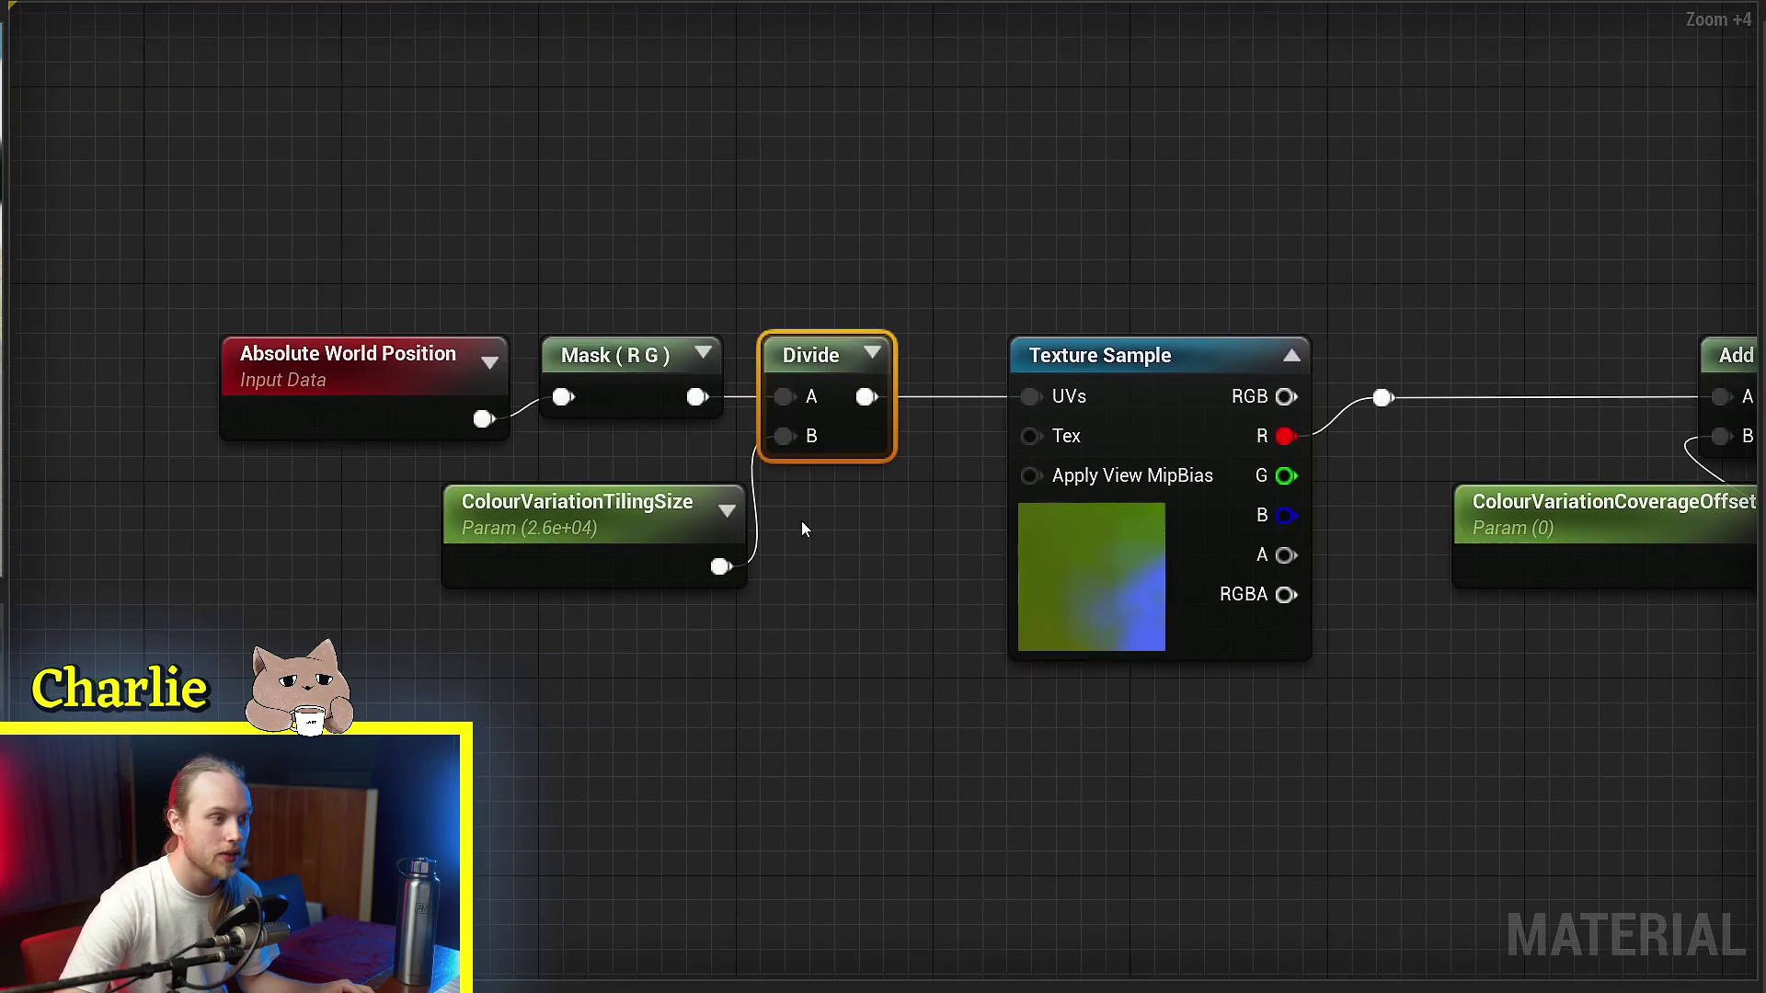
{"action": "scroll", "coordinate": [549, 572], "scroll_direction": "up", "scroll_amount": 1}
{"action": "left_click", "coordinate": [549, 572]}
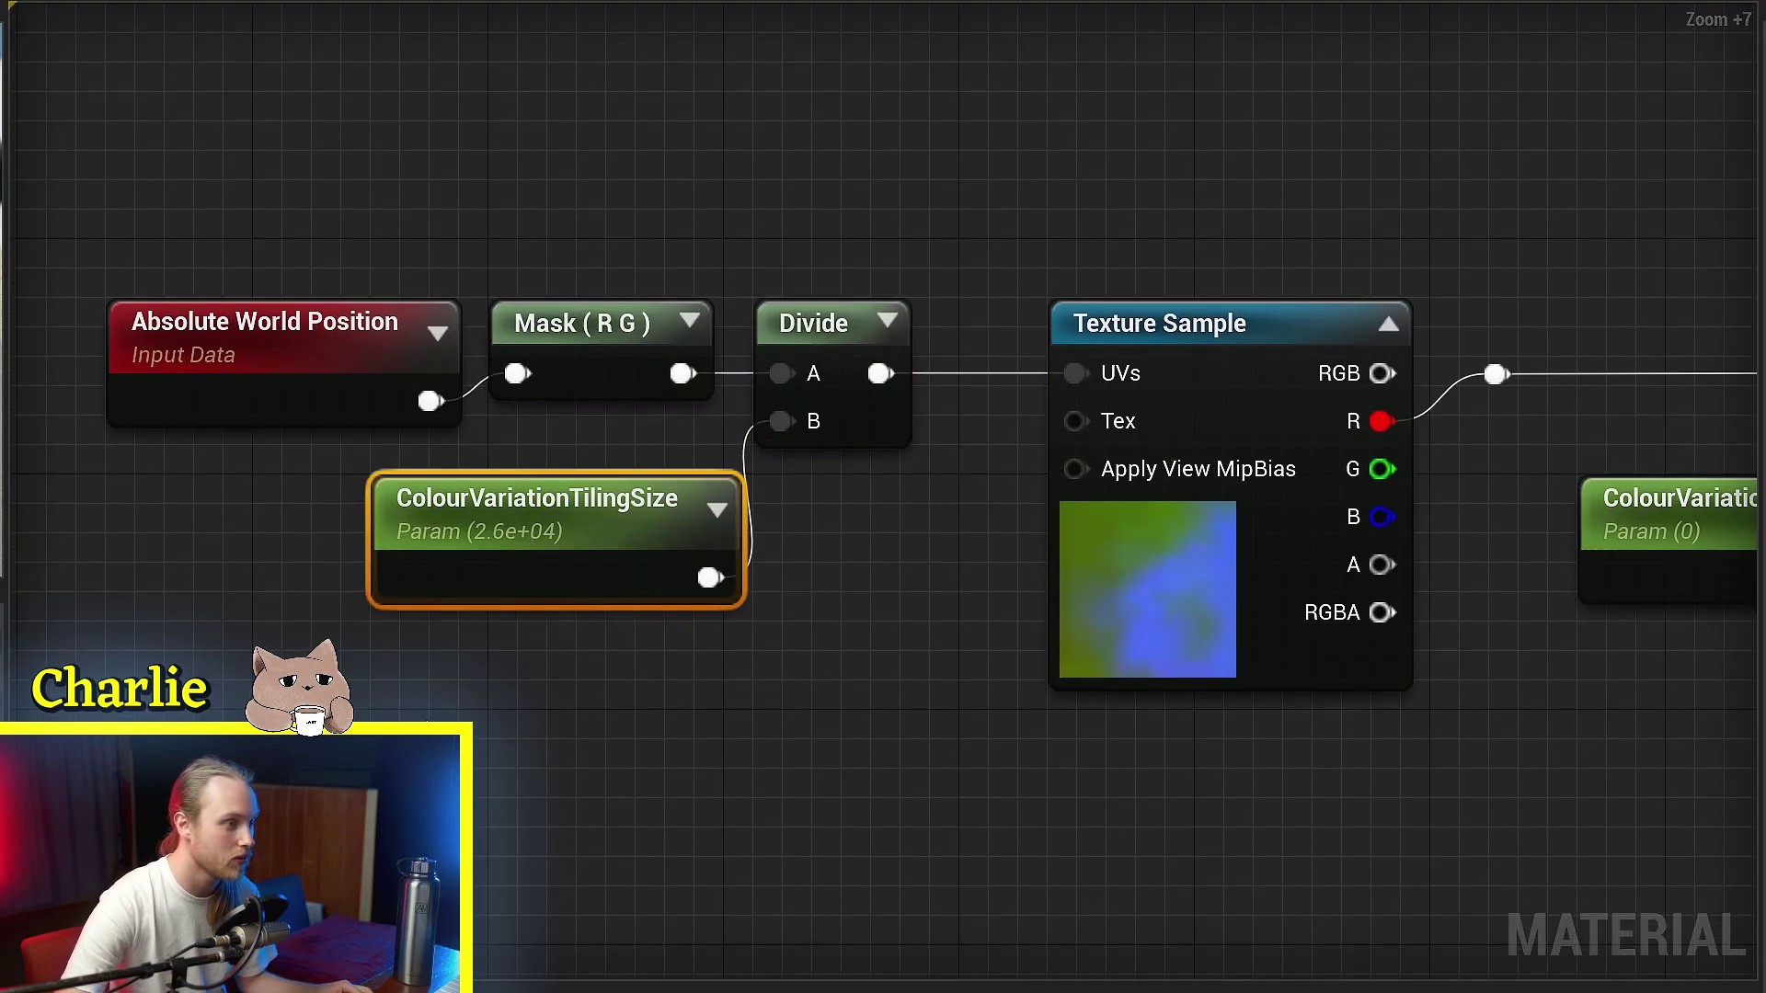
{"action": "right_click_drag", "start_coordinate": [743, 660], "coordinate": [750, 682]}
{"action": "left_click", "coordinate": [573, 391]}
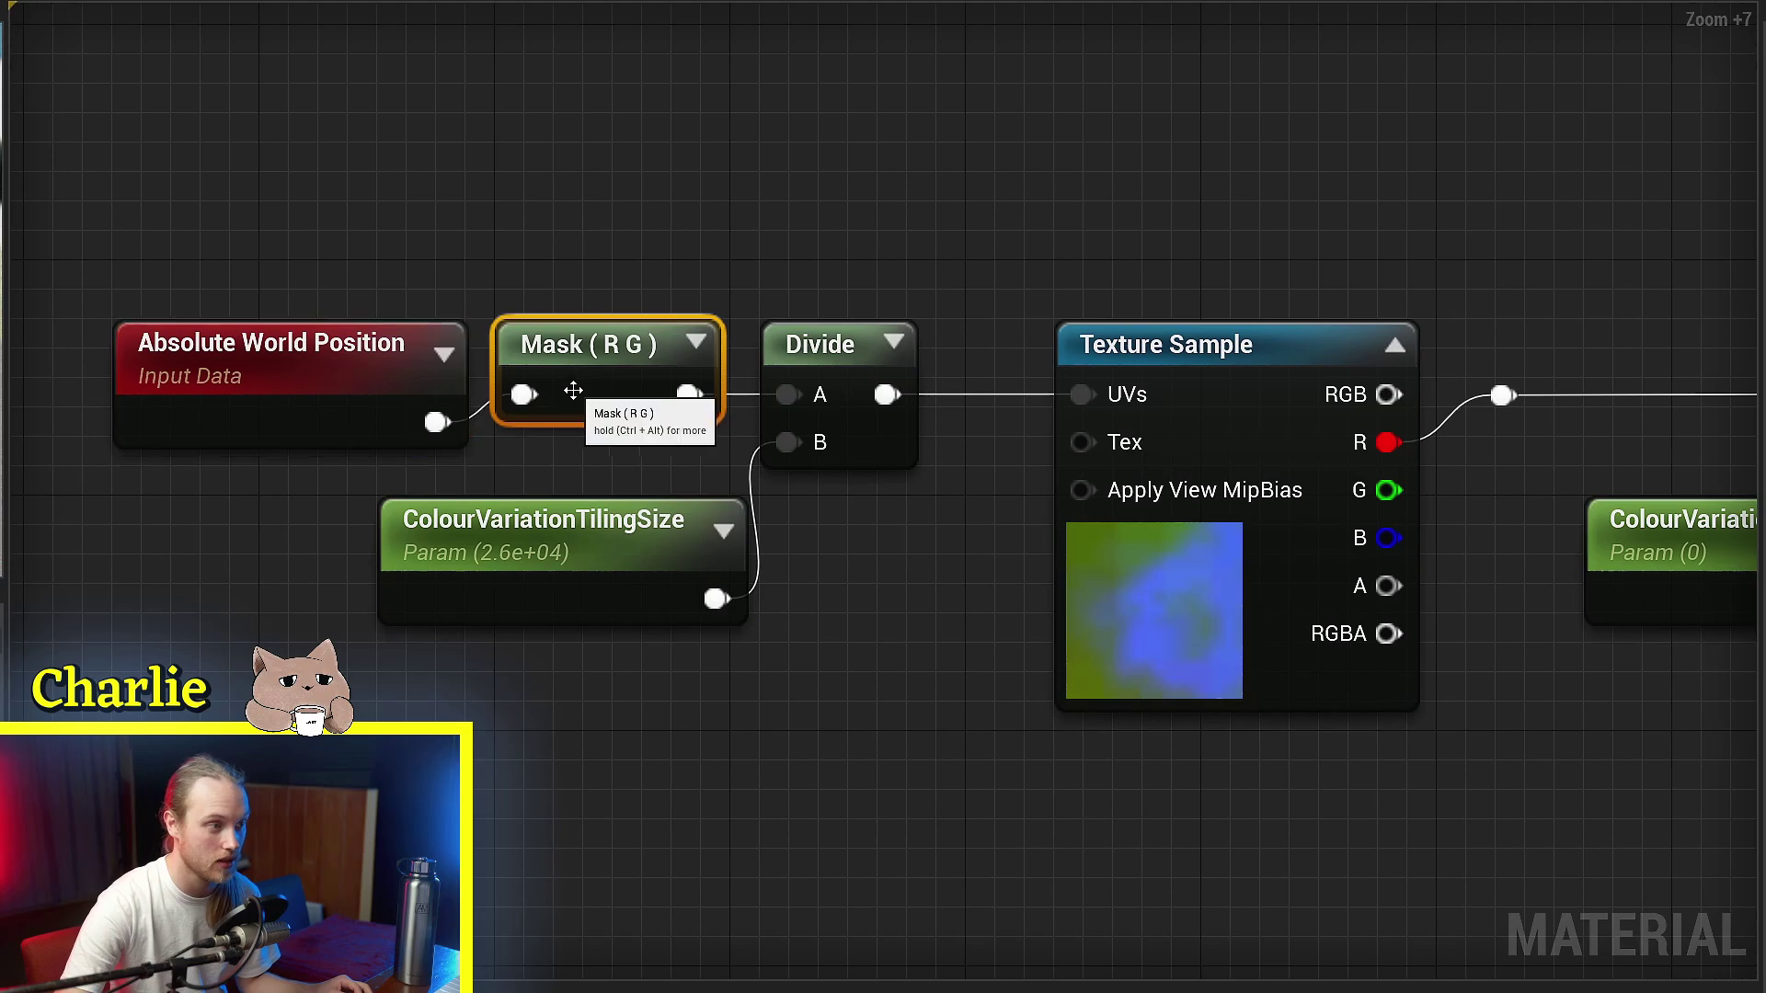
- Examine how the noise mask drives the Lerp between GreenGrassBaseColour and GreenGrassVariationColour
{"action": "right_click_drag", "start_coordinate": [942, 762], "coordinate": [18, 846]}
{"action": "scroll", "coordinate": [910, 260], "scroll_direction": "down", "scroll_amount": 2}
{"action": "left_click_drag", "start_coordinate": [910, 258], "coordinate": [667, 594]}
{"action": "right_click_drag", "start_coordinate": [852, 560], "coordinate": [737, 576]}
{"action": "scroll", "coordinate": [738, 576], "scroll_direction": "up", "scroll_amount": 2}
{"action": "left_click", "coordinate": [751, 471]}
{"action": "right_click_drag", "start_coordinate": [752, 470], "coordinate": [488, 631]}
{"action": "right_click_drag", "start_coordinate": [1574, 308], "coordinate": [1265, 322]}
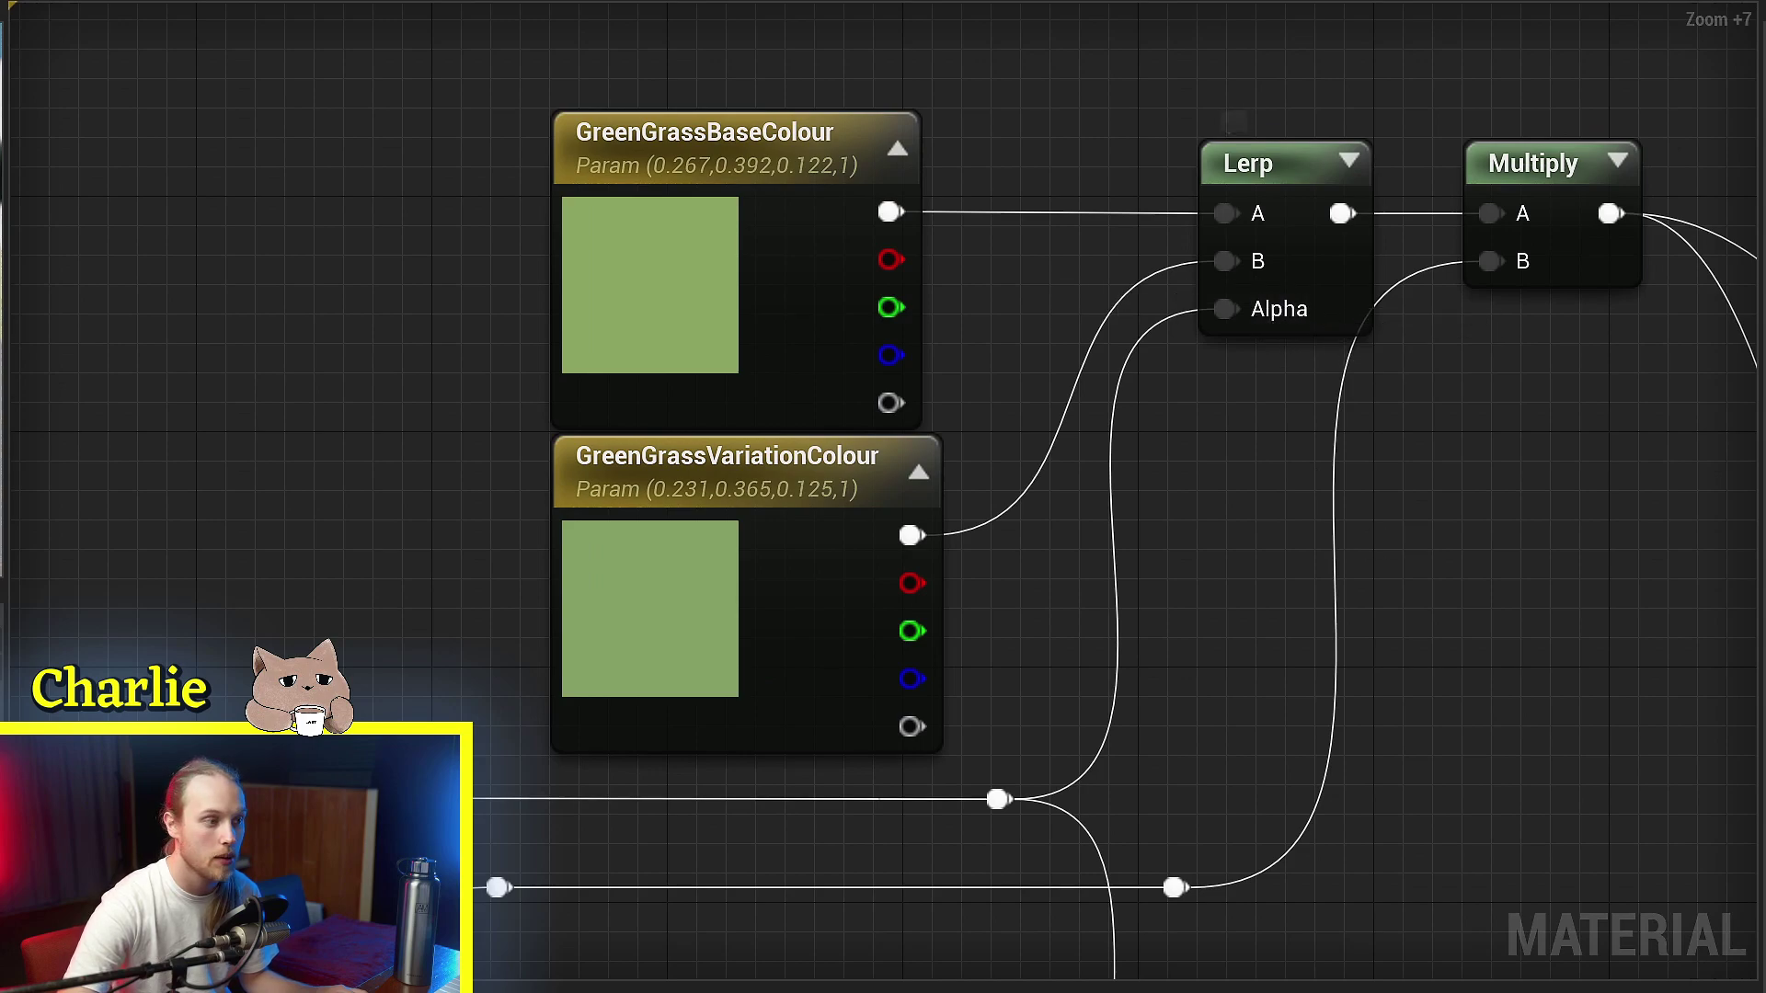
{"action": "right_click_drag", "start_coordinate": [462, 267], "coordinate": [322, 260]}
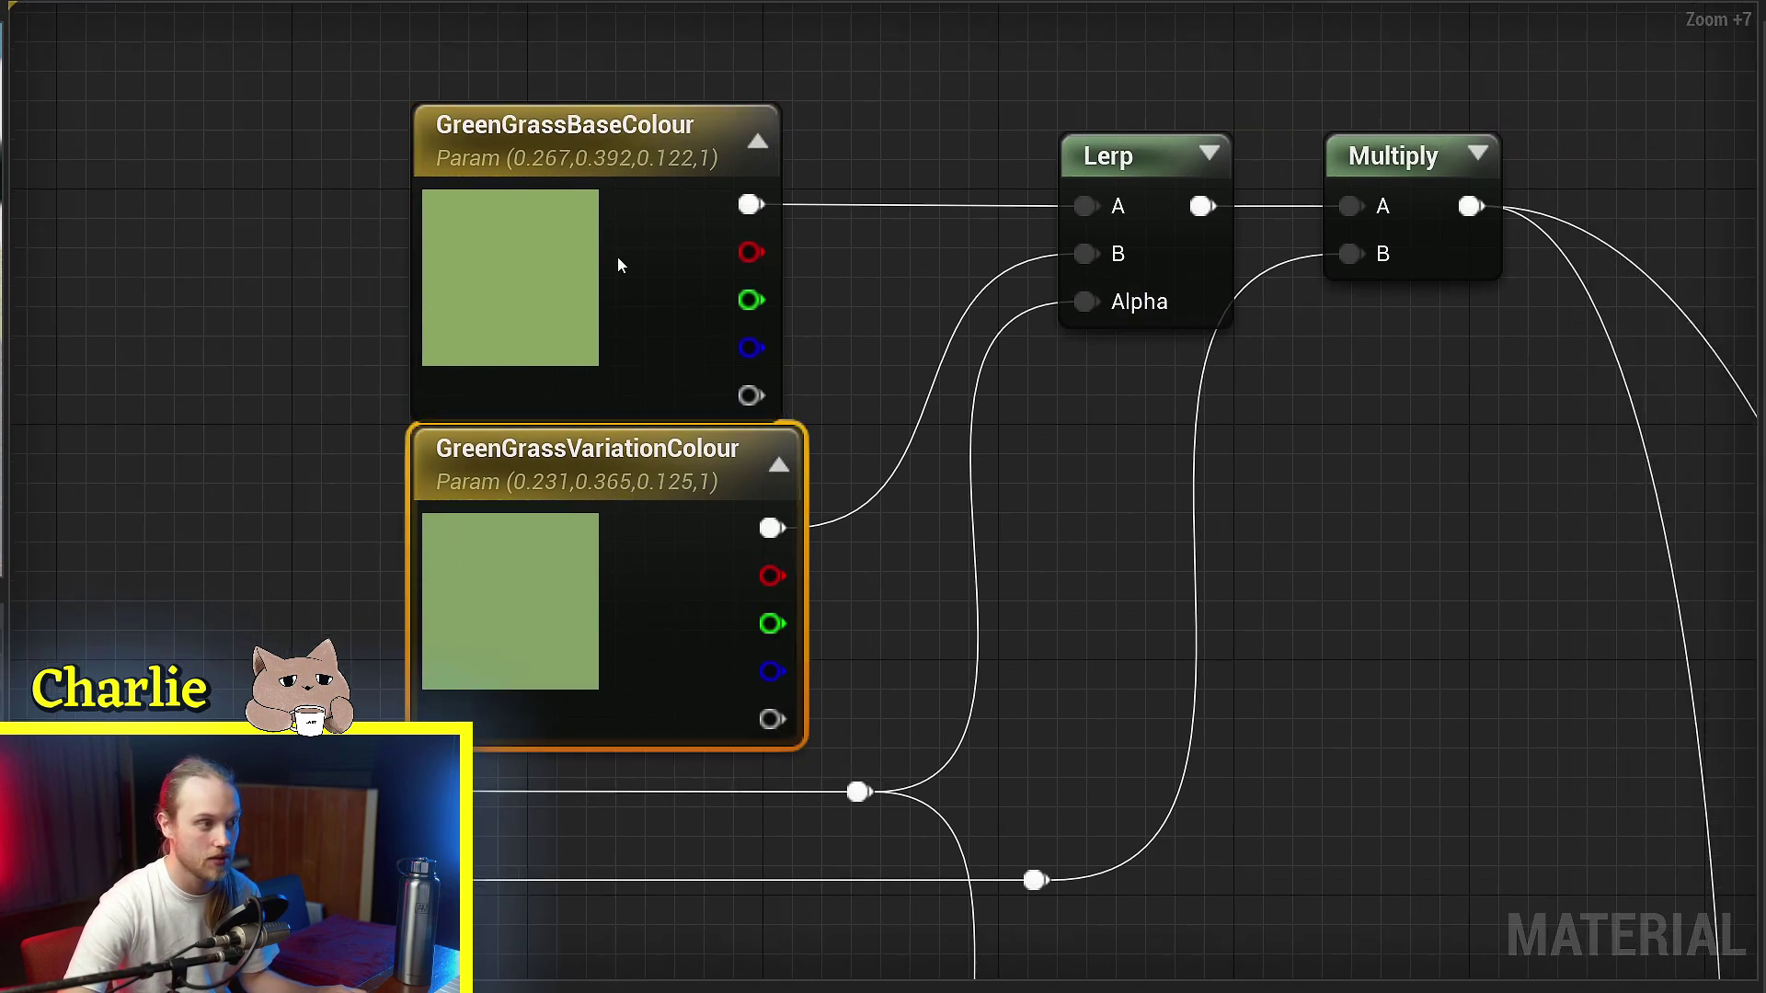
{"action": "scroll", "coordinate": [585, 663], "scroll_direction": "down", "scroll_amount": 3}
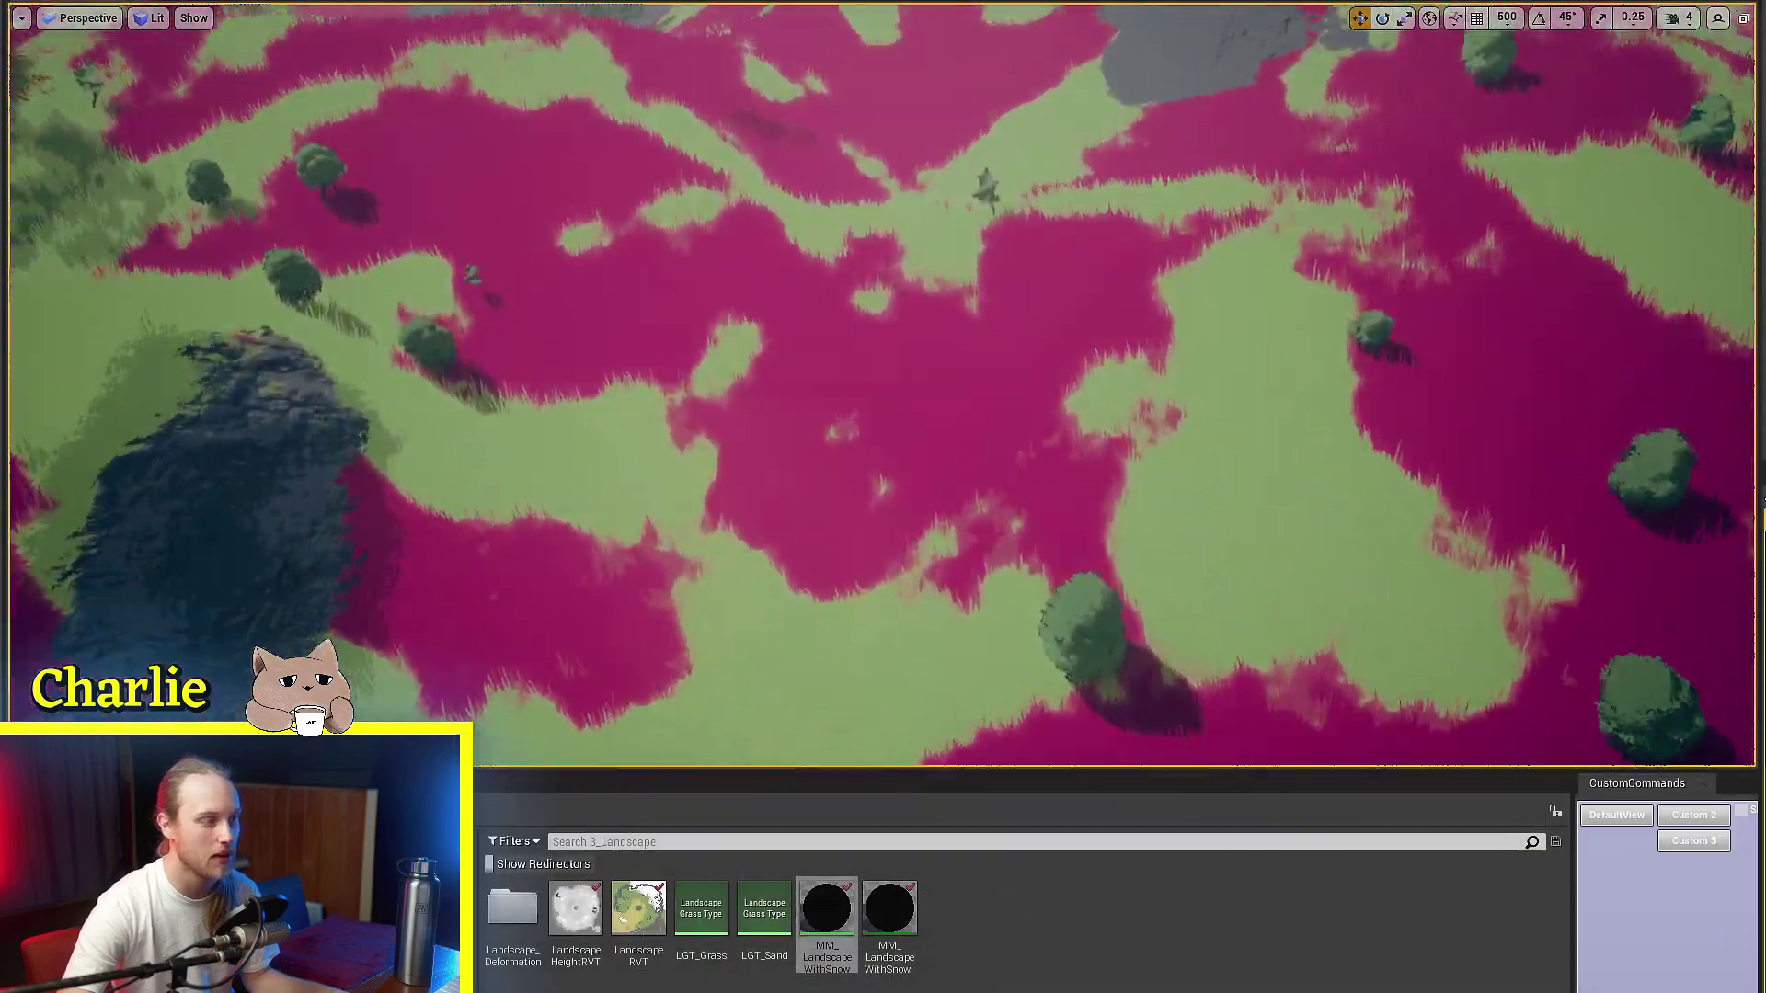
- Survey the grass landscape from several angles to examine how the magenta variation colour is distributed
{"action": "right_click_drag", "start_coordinate": [883, 384], "coordinate": [1141, 294]}
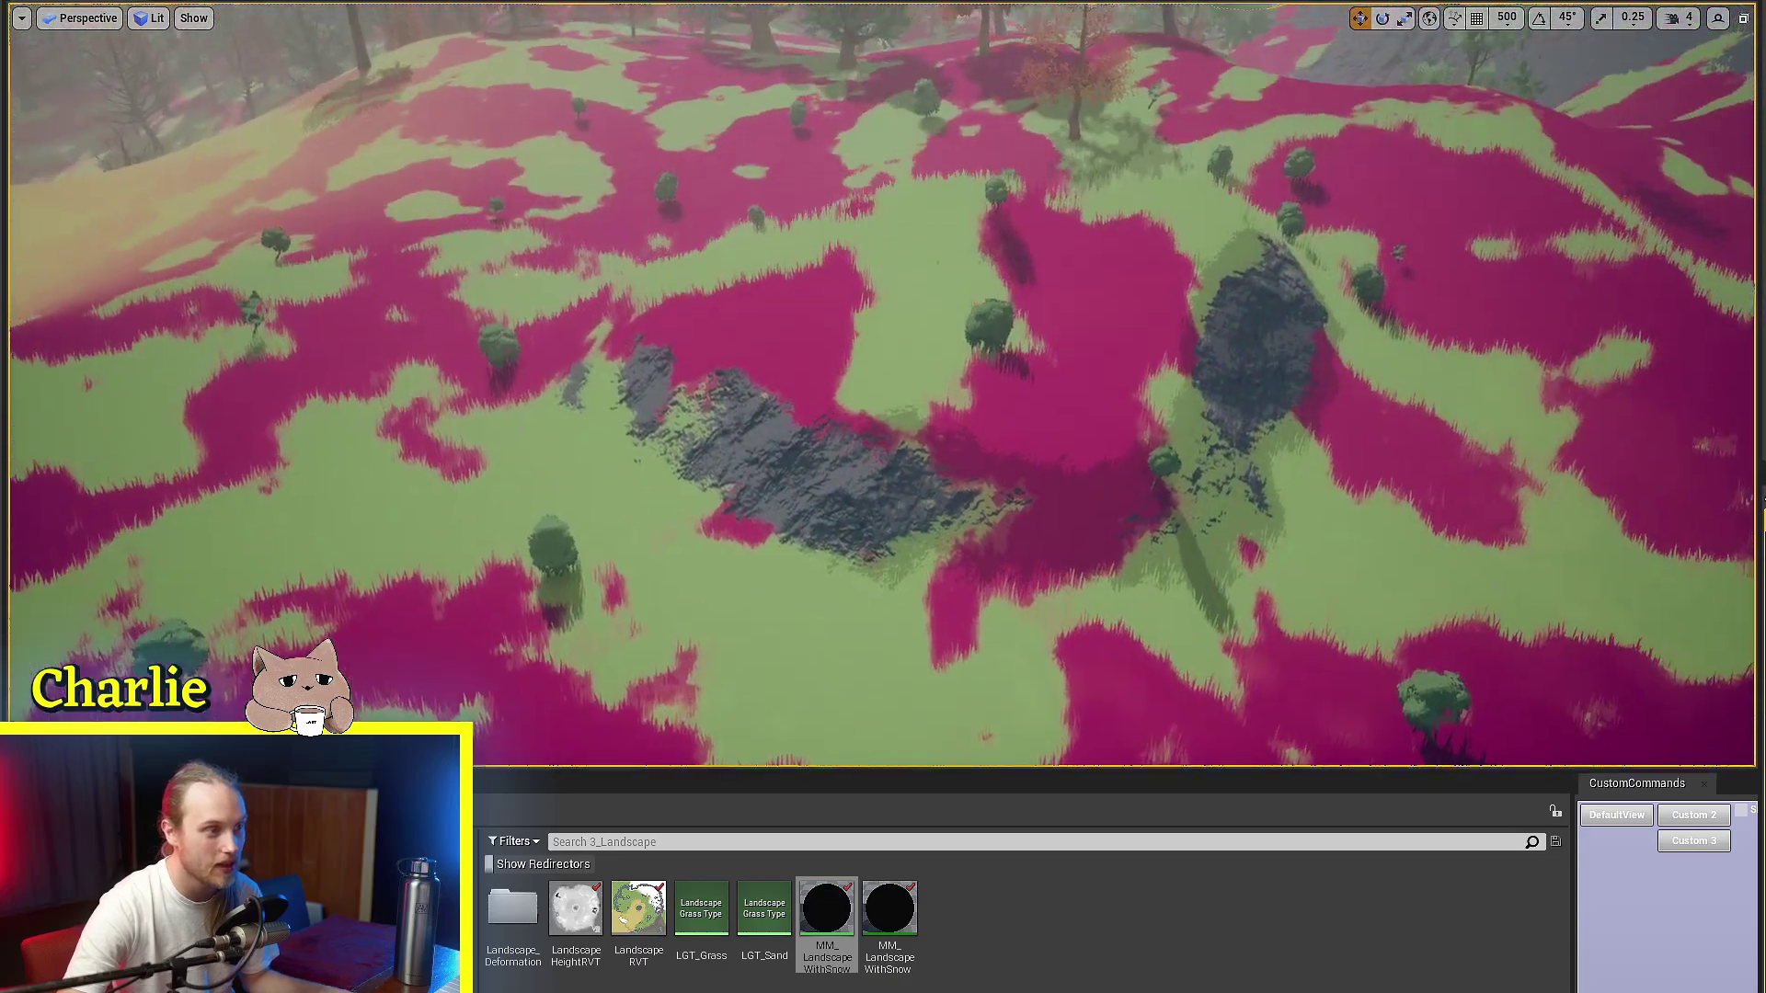
{"action": "right_click_drag", "start_coordinate": [879, 360], "coordinate": [1021, 405]}
{"action": "right_click_drag", "start_coordinate": [1166, 478], "coordinate": [1206, 603]}
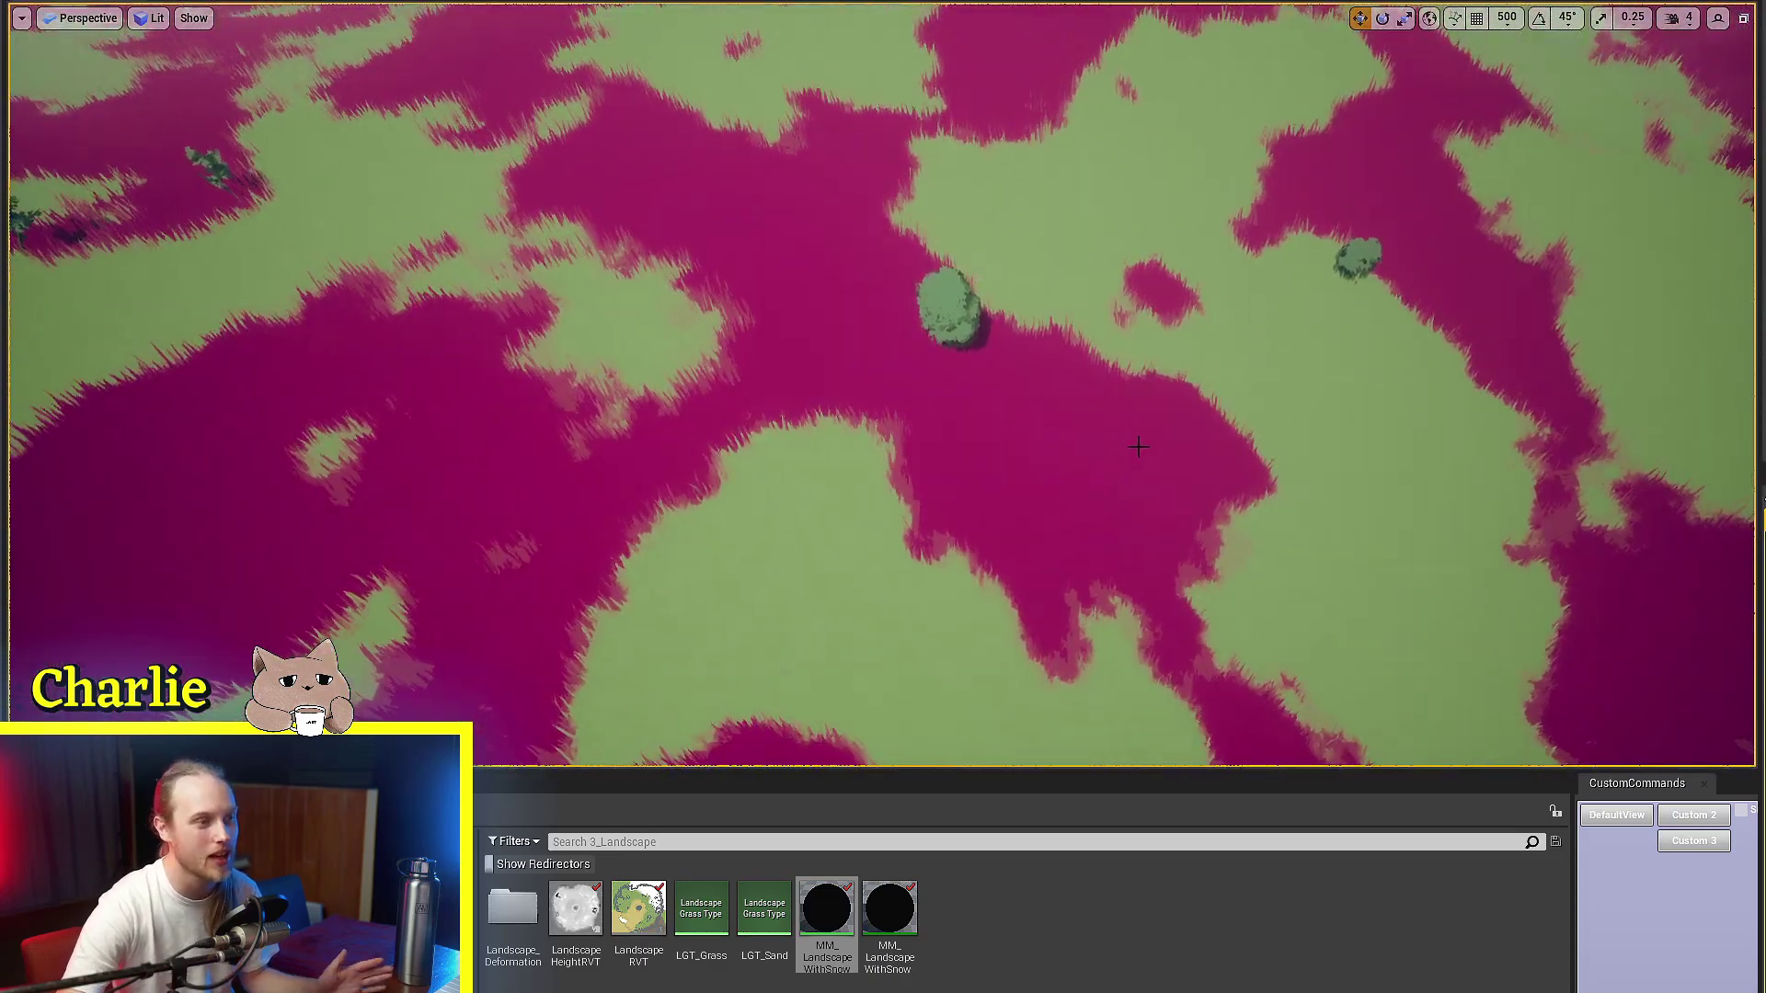
{"action": "right_click_drag", "start_coordinate": [1148, 203], "coordinate": [1170, 258]}
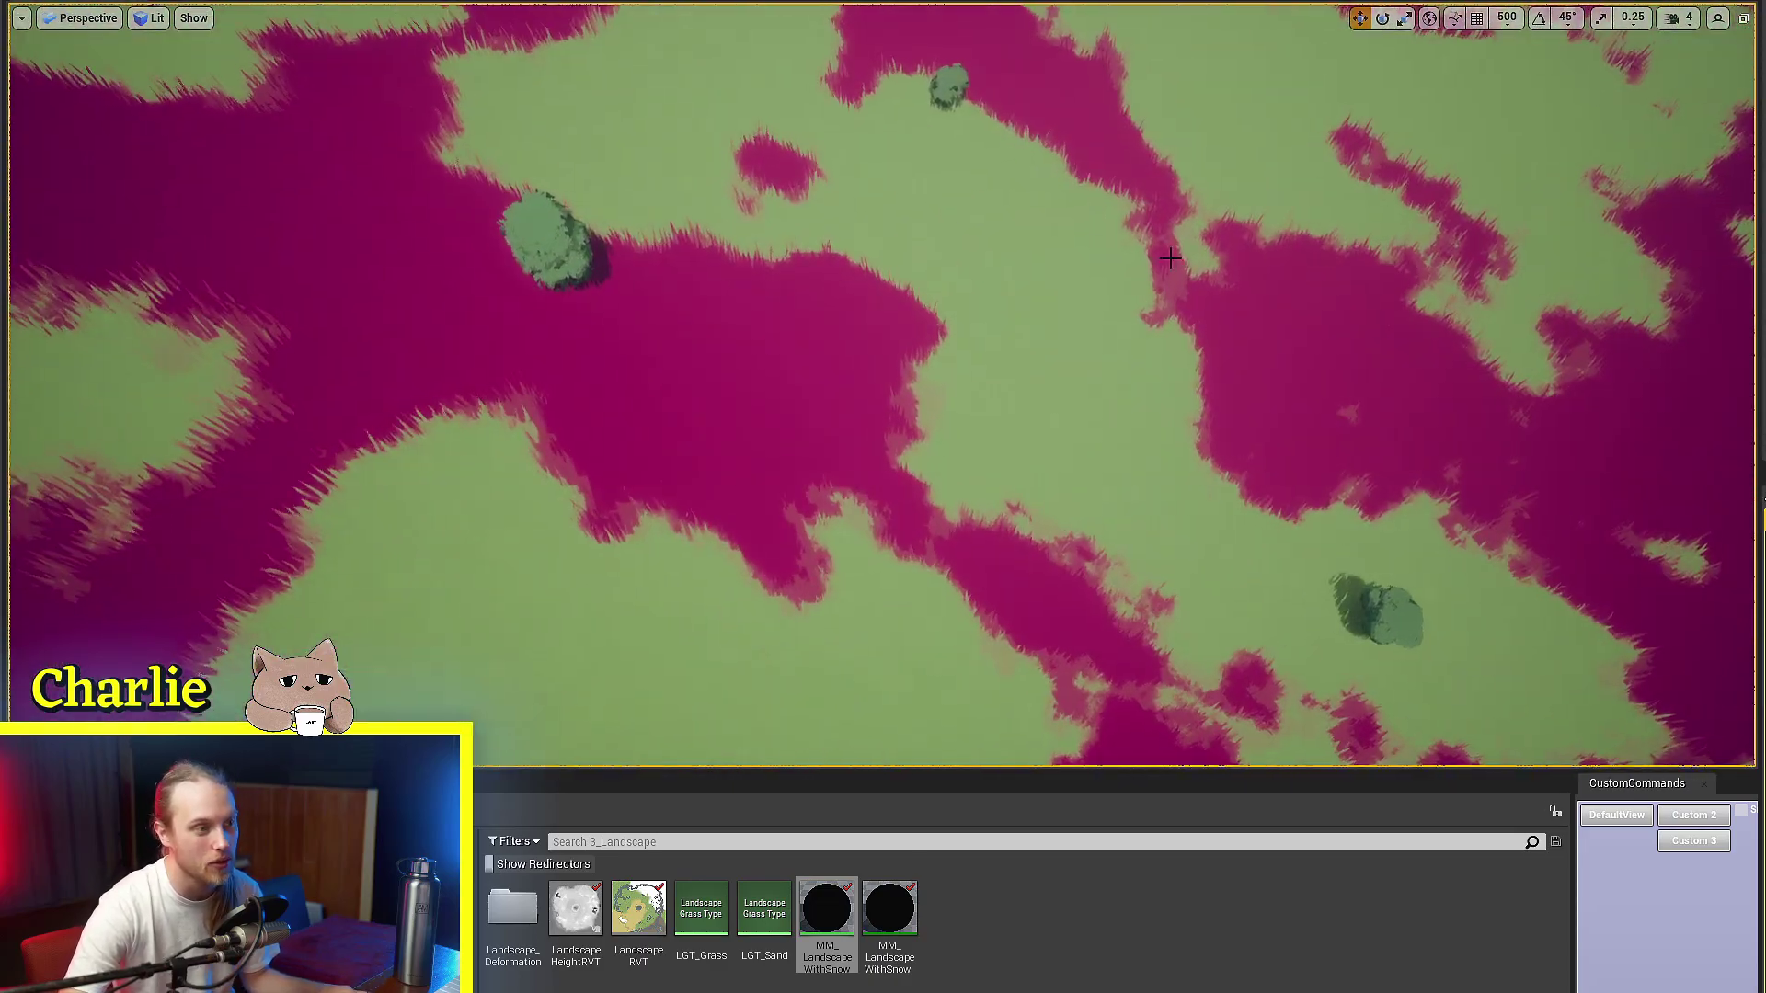
- Look over the magenta and green grass patches from above, around the trees and the rock outcrop
{"action": "right_click_drag", "start_coordinate": [1016, 287], "coordinate": [1016, 288]}
{"action": "right_click_drag", "start_coordinate": [866, 144], "coordinate": [866, 144]}
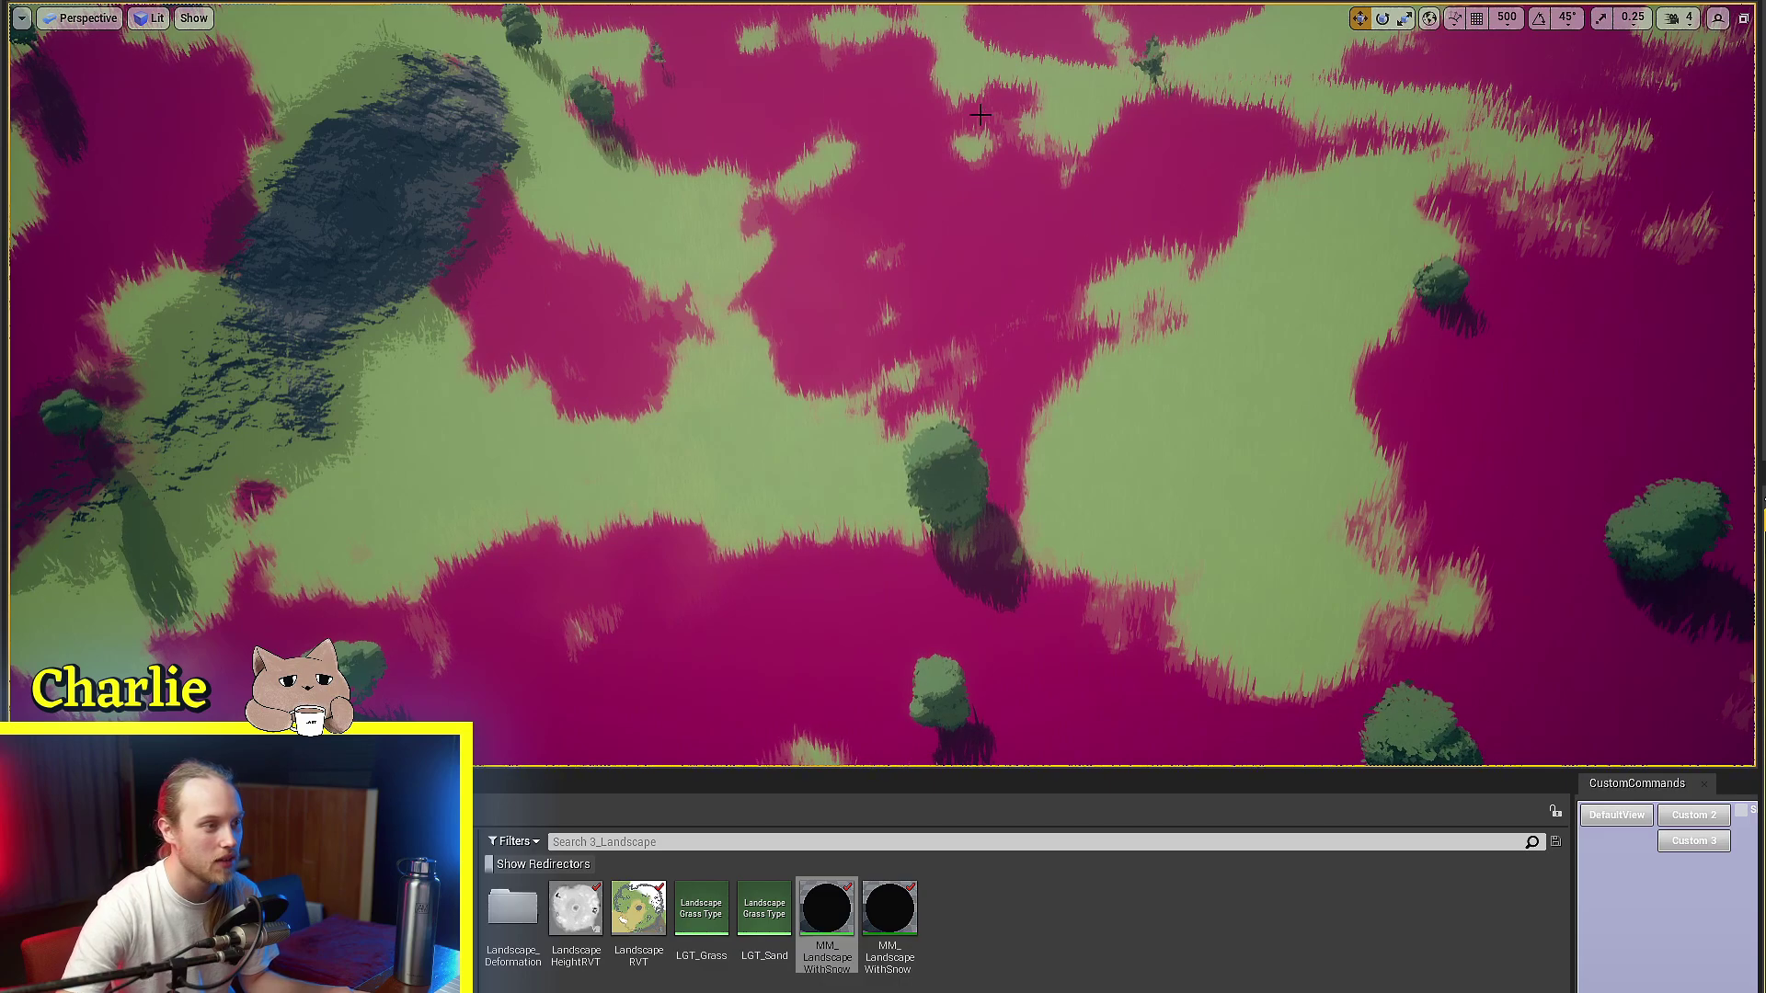
{"action": "right_click_drag", "start_coordinate": [1043, 262], "coordinate": [1006, 314]}
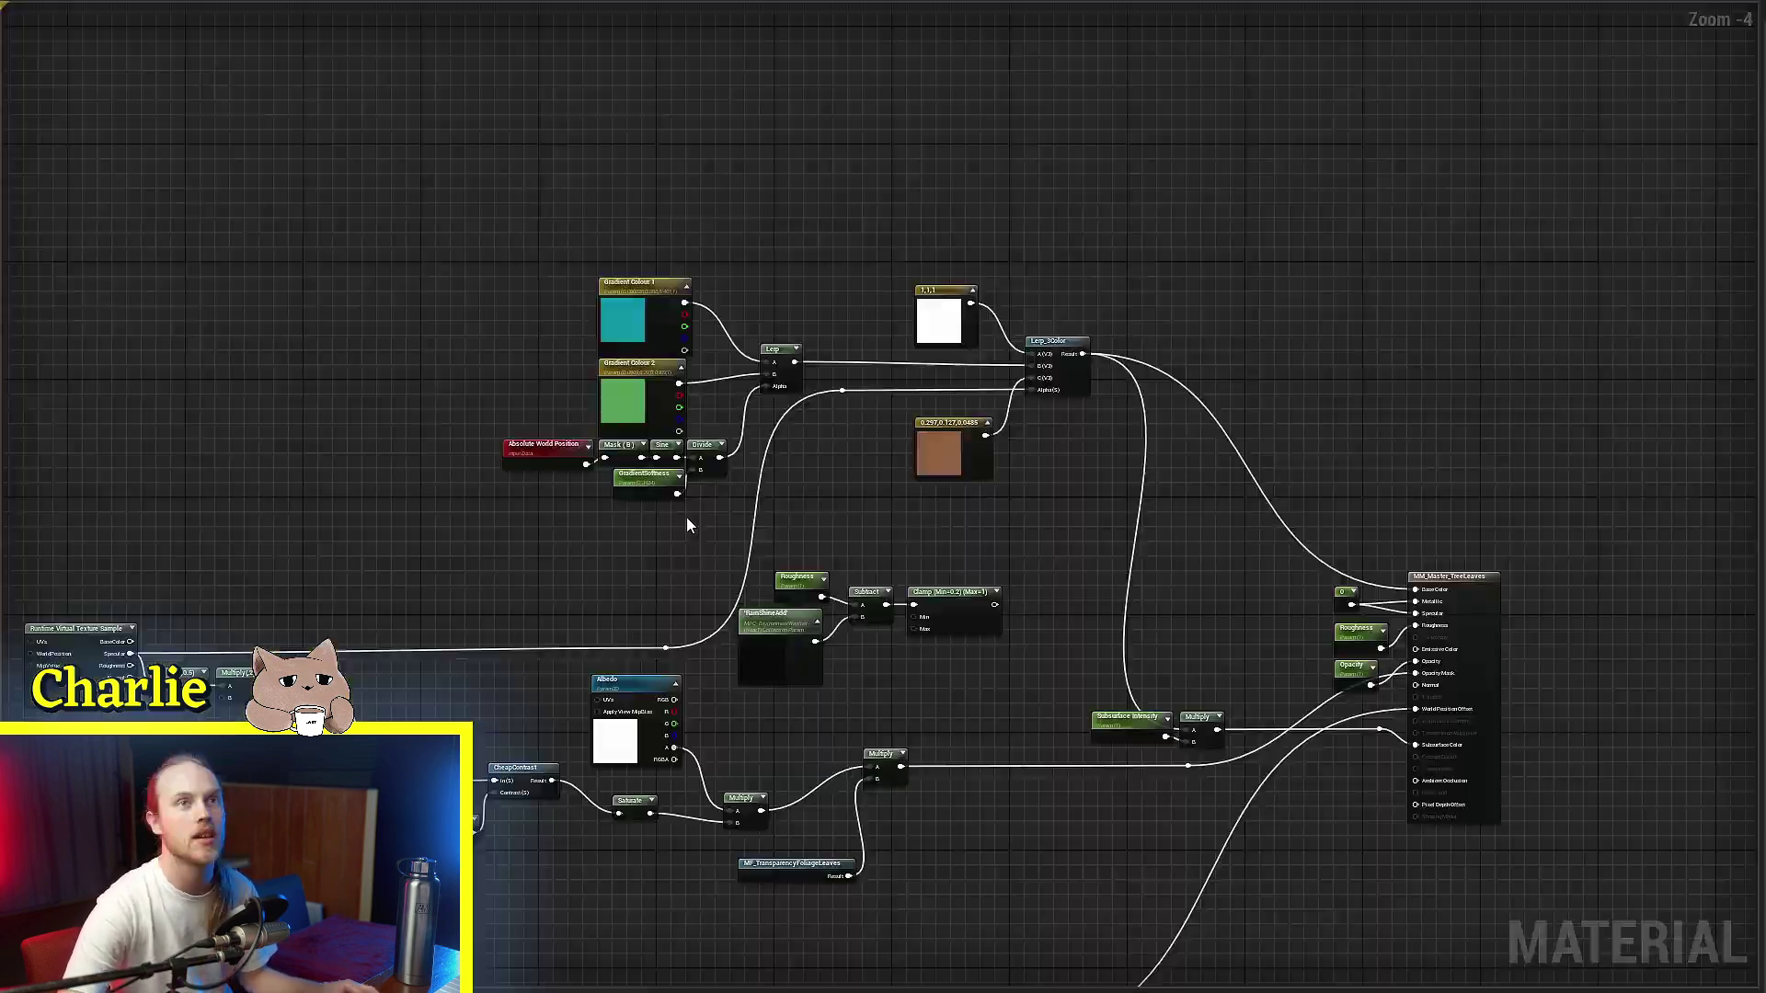
- Spread out the Absolute World Position, Mask (B) and Sine nodes that feed the gradient Divide in the tree leaves material
{"action": "scroll", "coordinate": [682, 499], "scroll_direction": "up", "scroll_amount": 5}
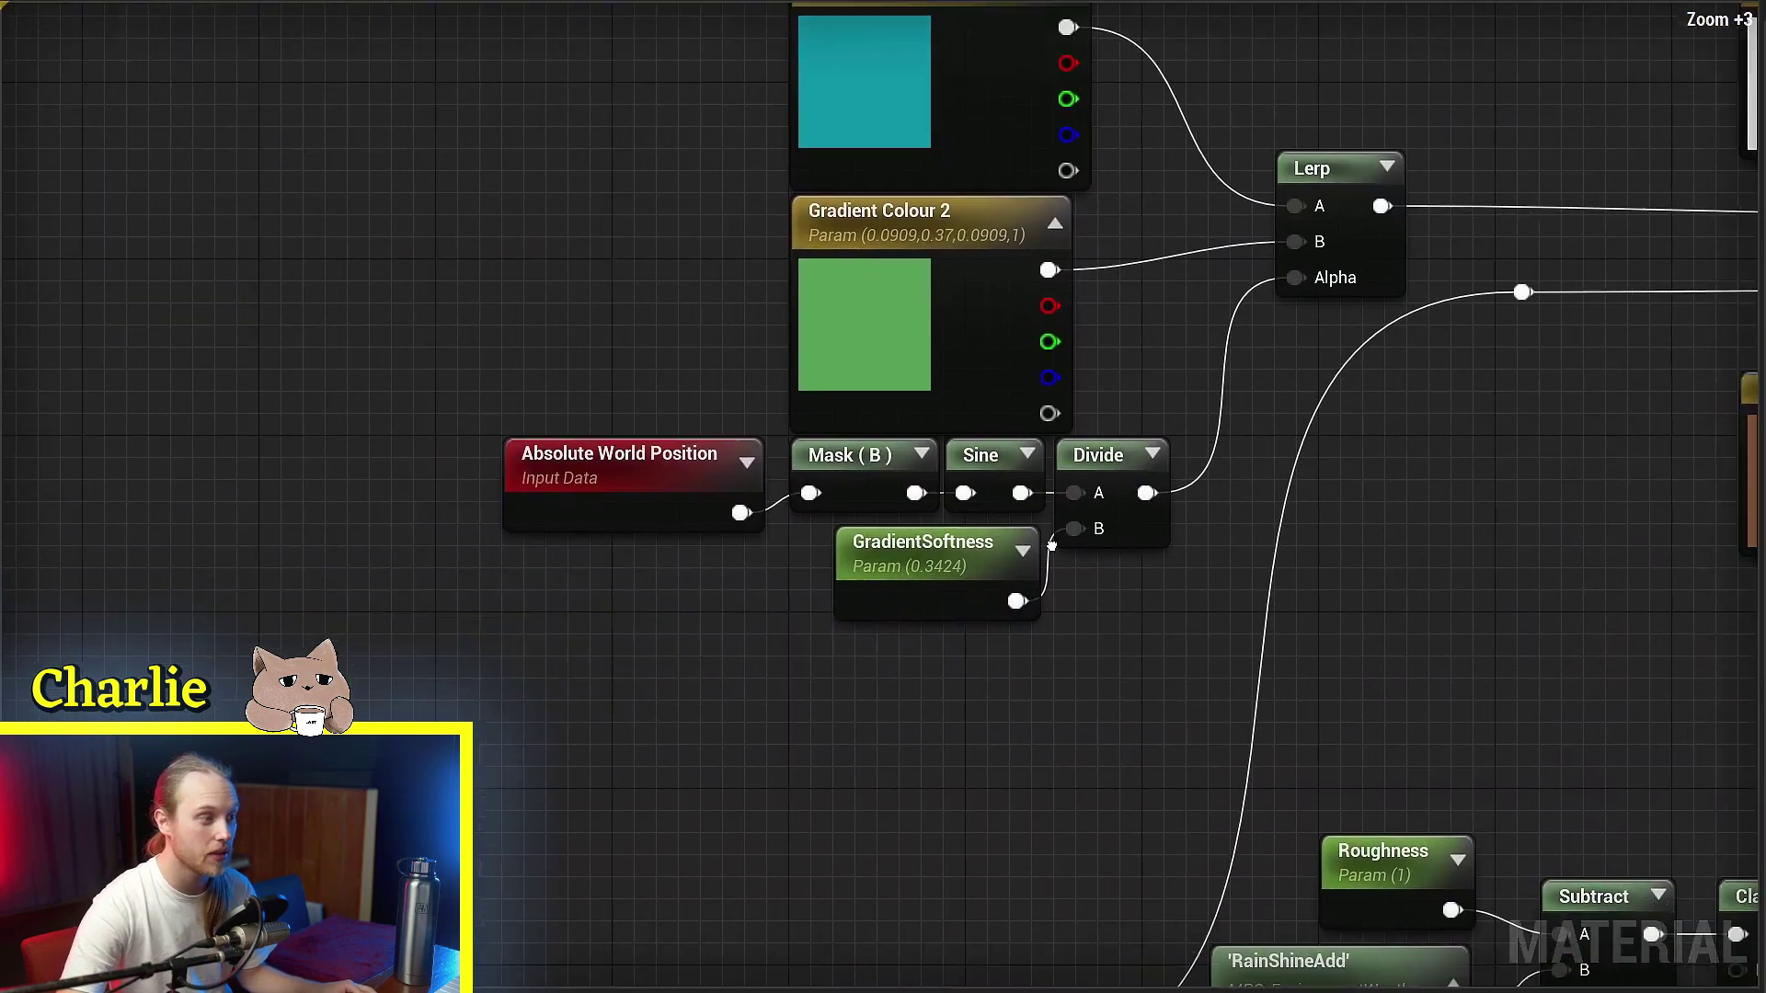
{"action": "right_click_drag", "start_coordinate": [1052, 545], "coordinate": [1079, 542]}
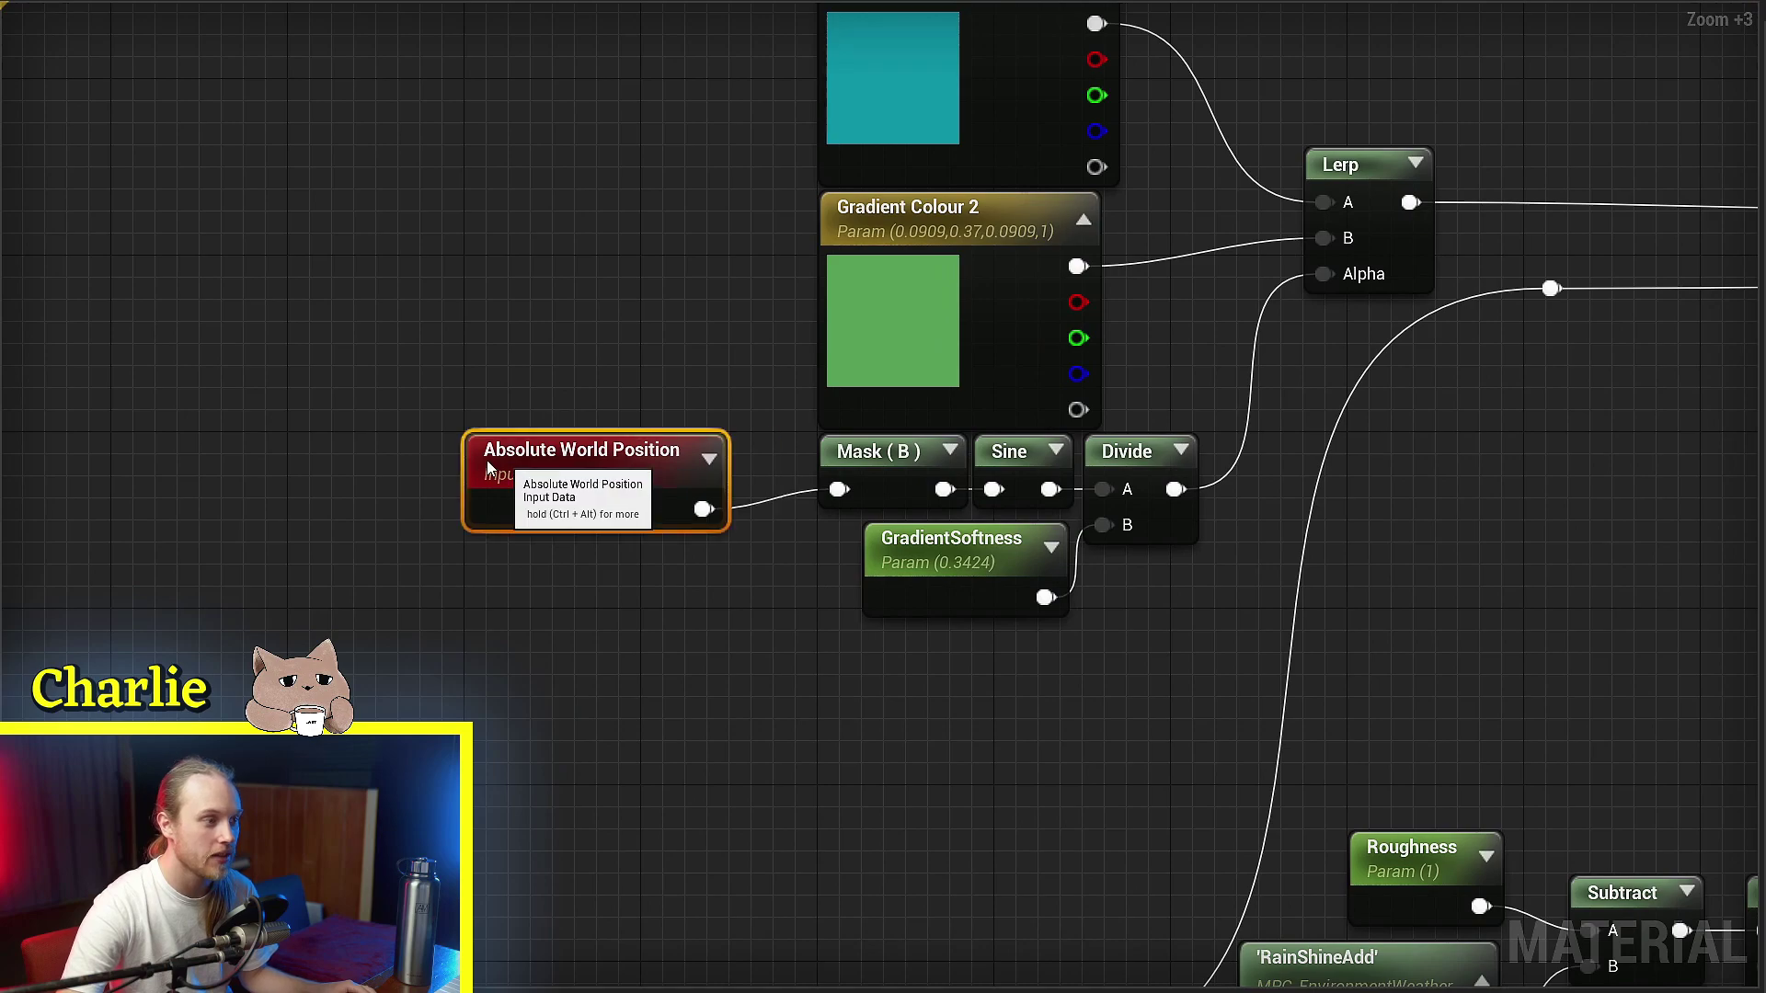
{"action": "left_click_drag", "start_coordinate": [487, 460], "coordinate": [397, 460]}
{"action": "scroll", "coordinate": [397, 460], "scroll_direction": "up", "scroll_amount": 4}
{"action": "left_click_drag", "start_coordinate": [1078, 456], "coordinate": [851, 454]}
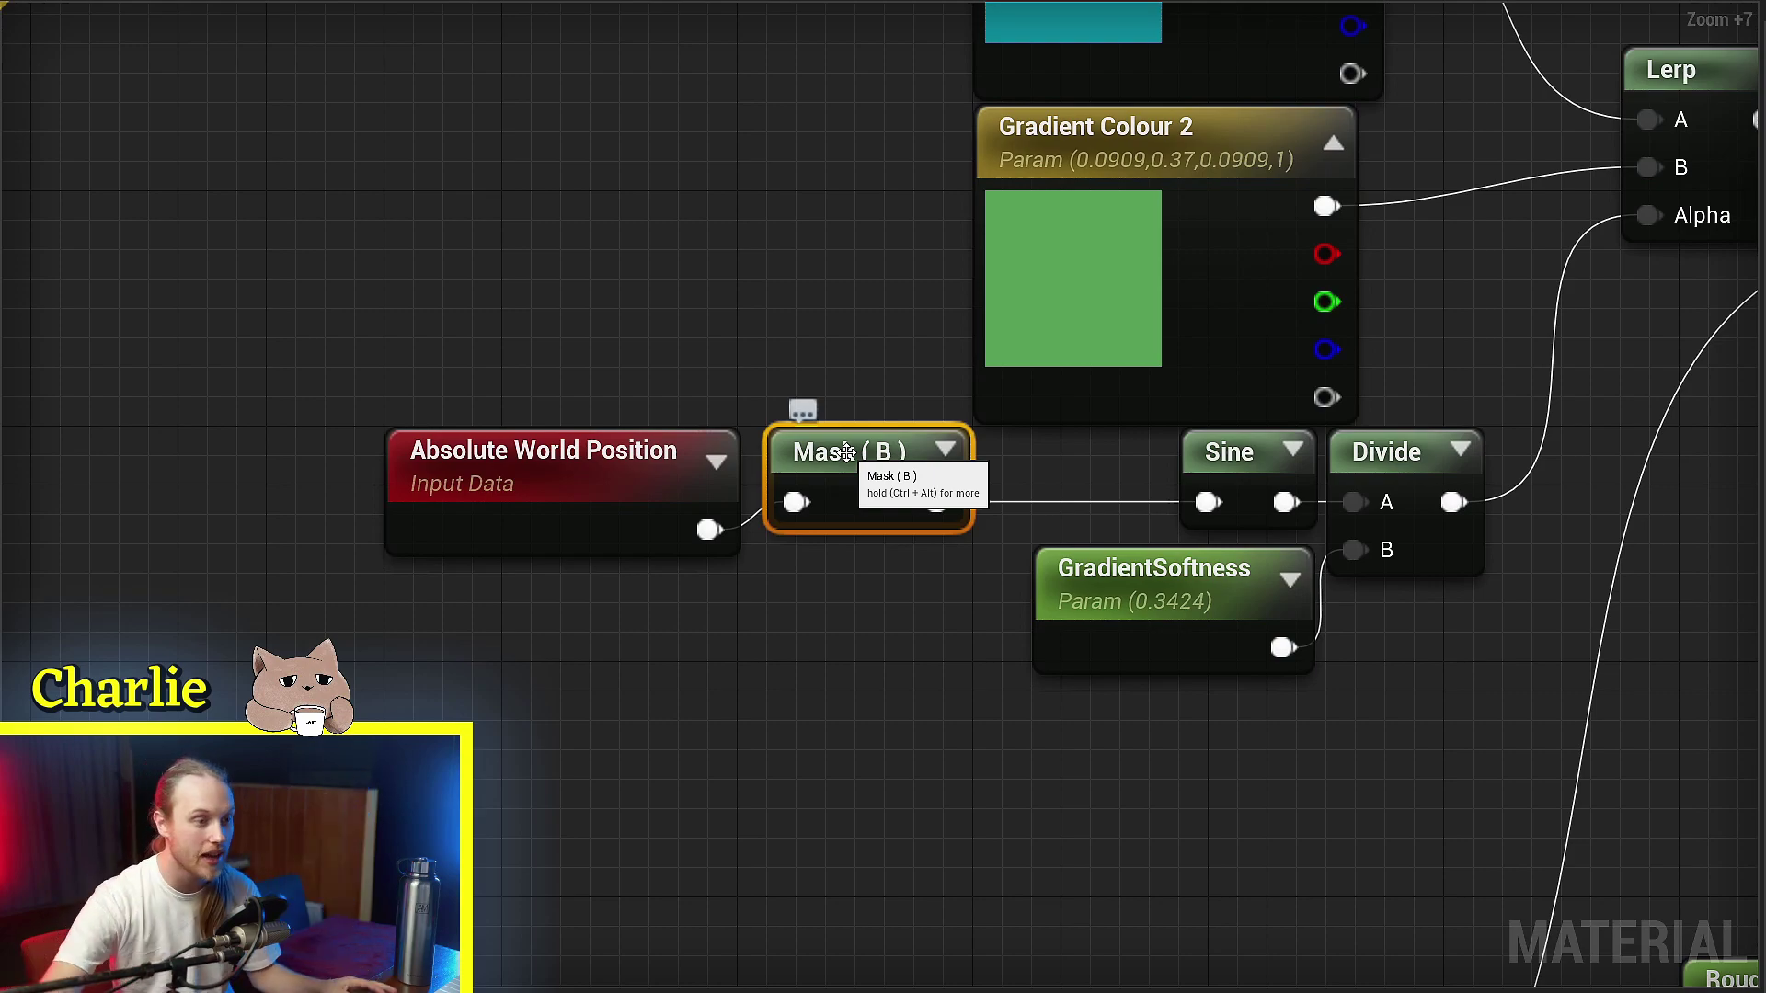
{"action": "right_click_drag", "start_coordinate": [848, 467], "coordinate": [638, 448]}
{"action": "left_click_drag", "start_coordinate": [1026, 439], "coordinate": [874, 441]}
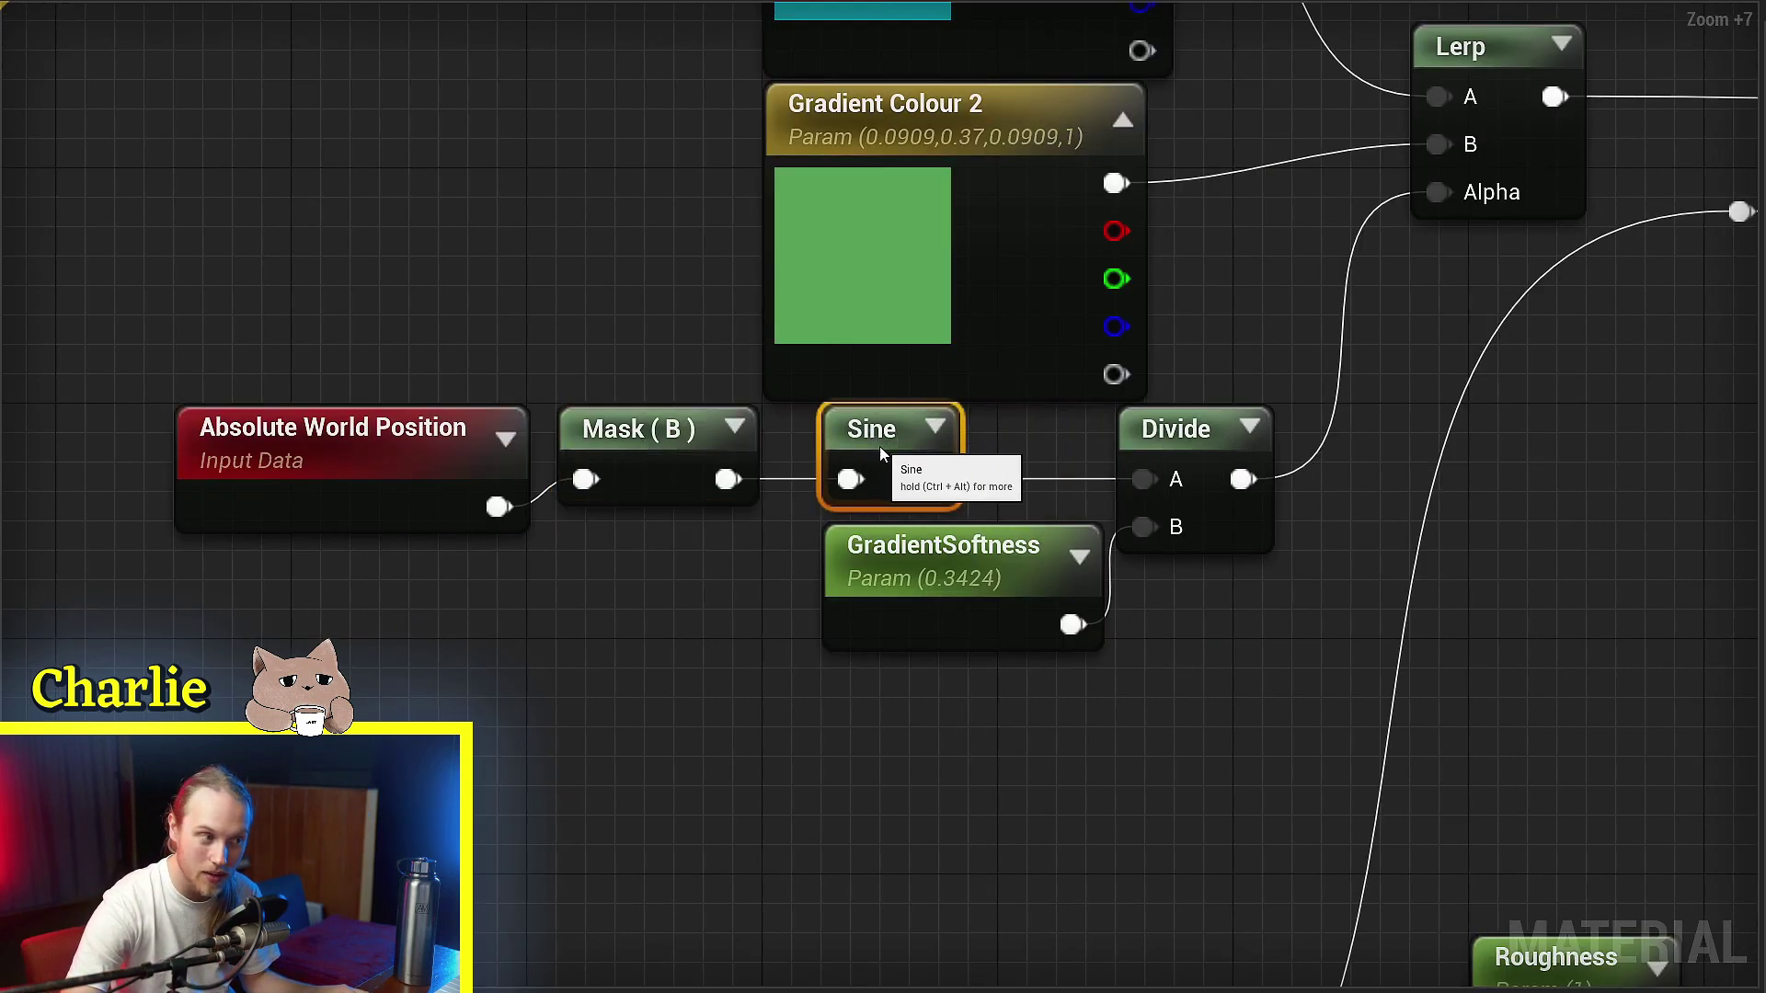
{"action": "right_click_drag", "start_coordinate": [874, 441], "coordinate": [635, 441]}
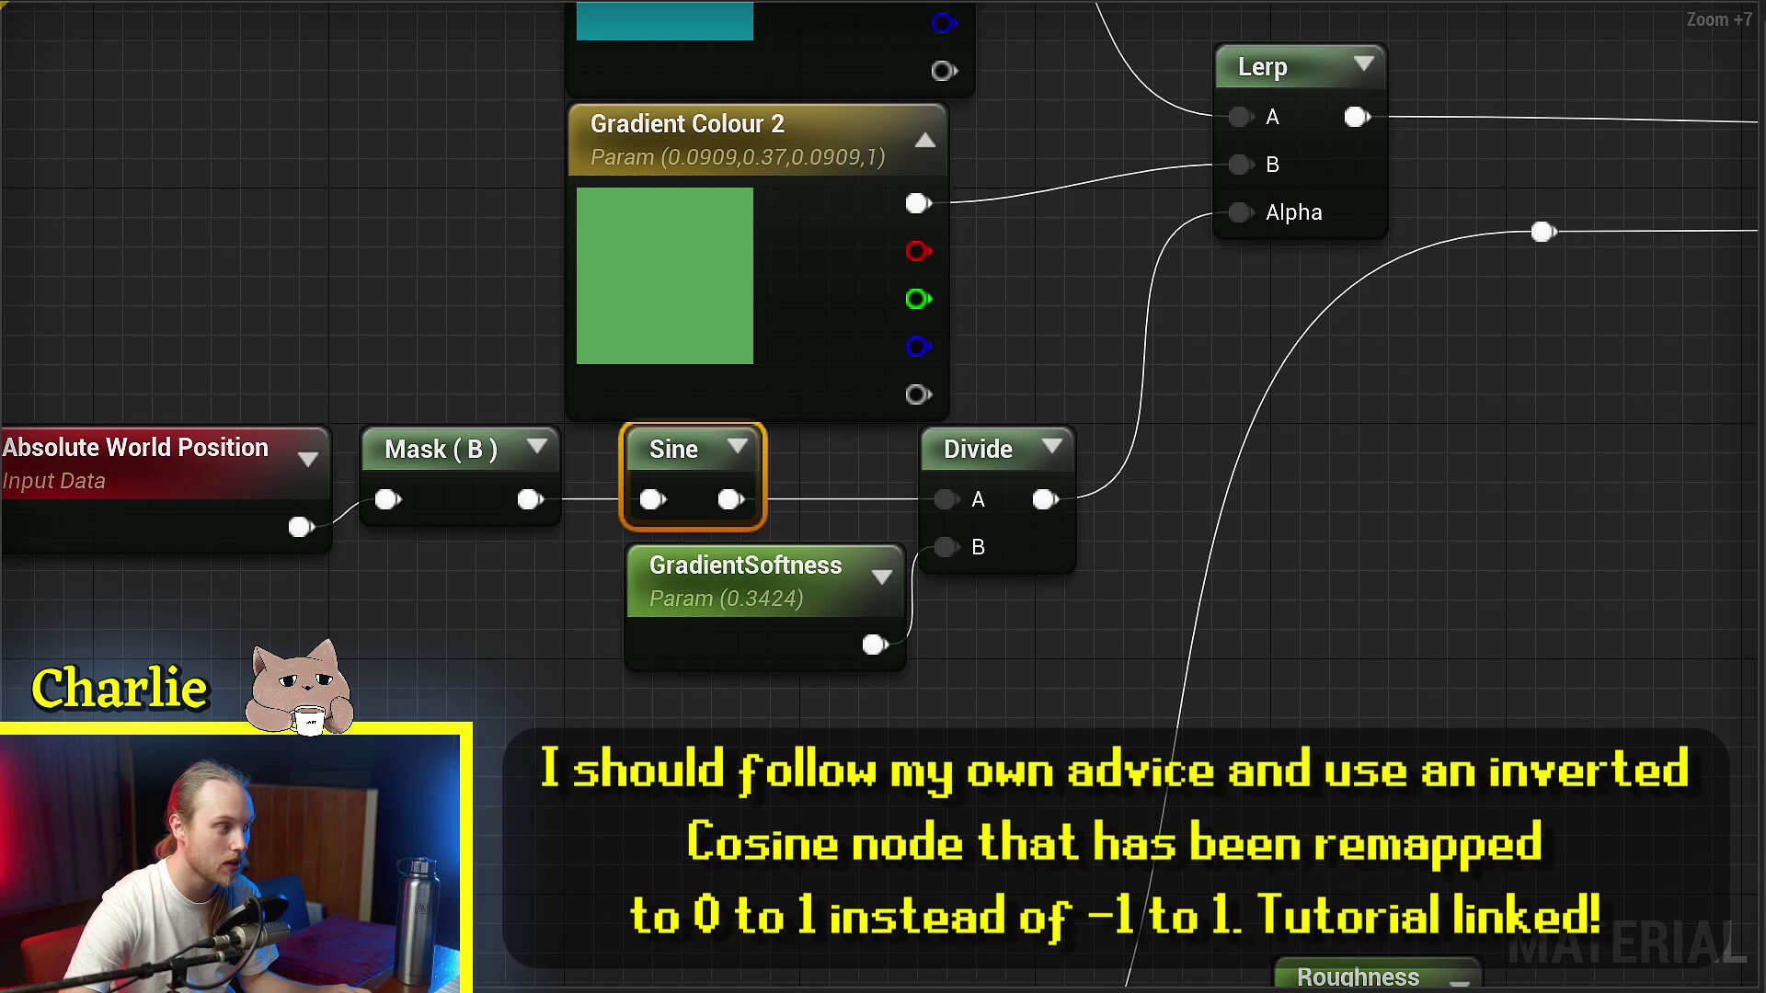
- Review how GradientSoftness, the Divide and the two Gradient Colour parameters feed the Lerp
{"action": "right_click_drag", "start_coordinate": [628, 708], "coordinate": [537, 699]}
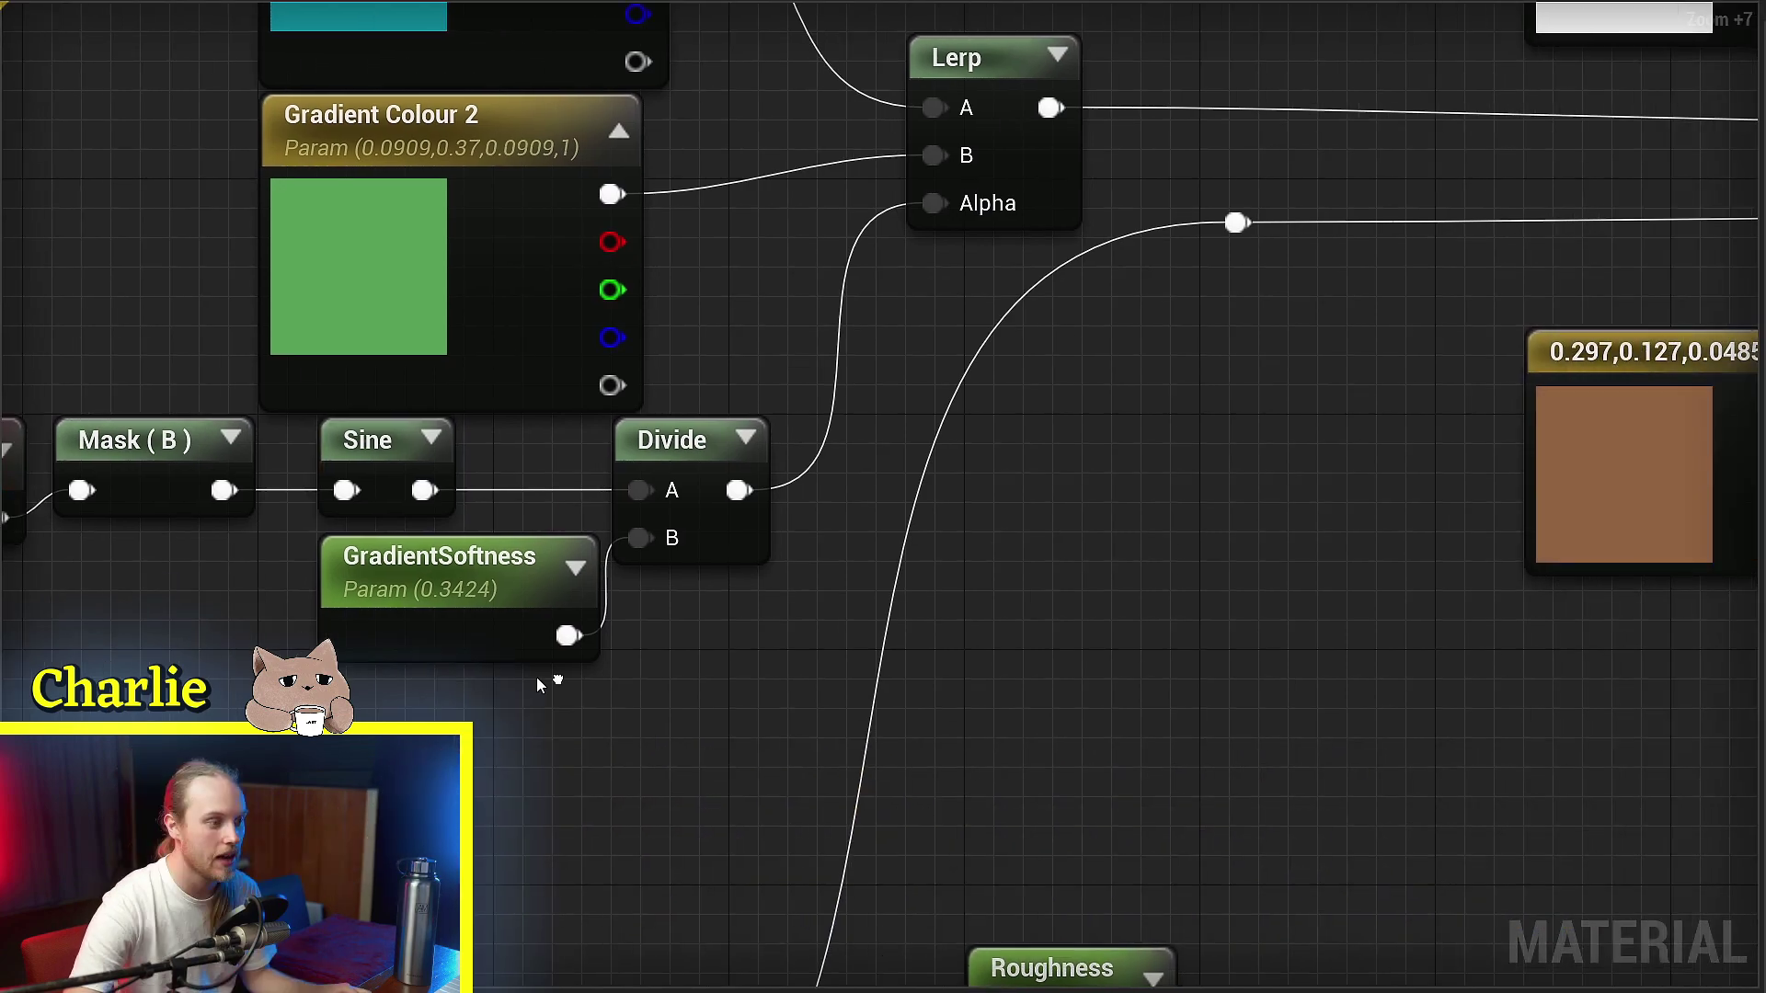
{"action": "right_click_drag", "start_coordinate": [549, 682], "coordinate": [526, 681]}
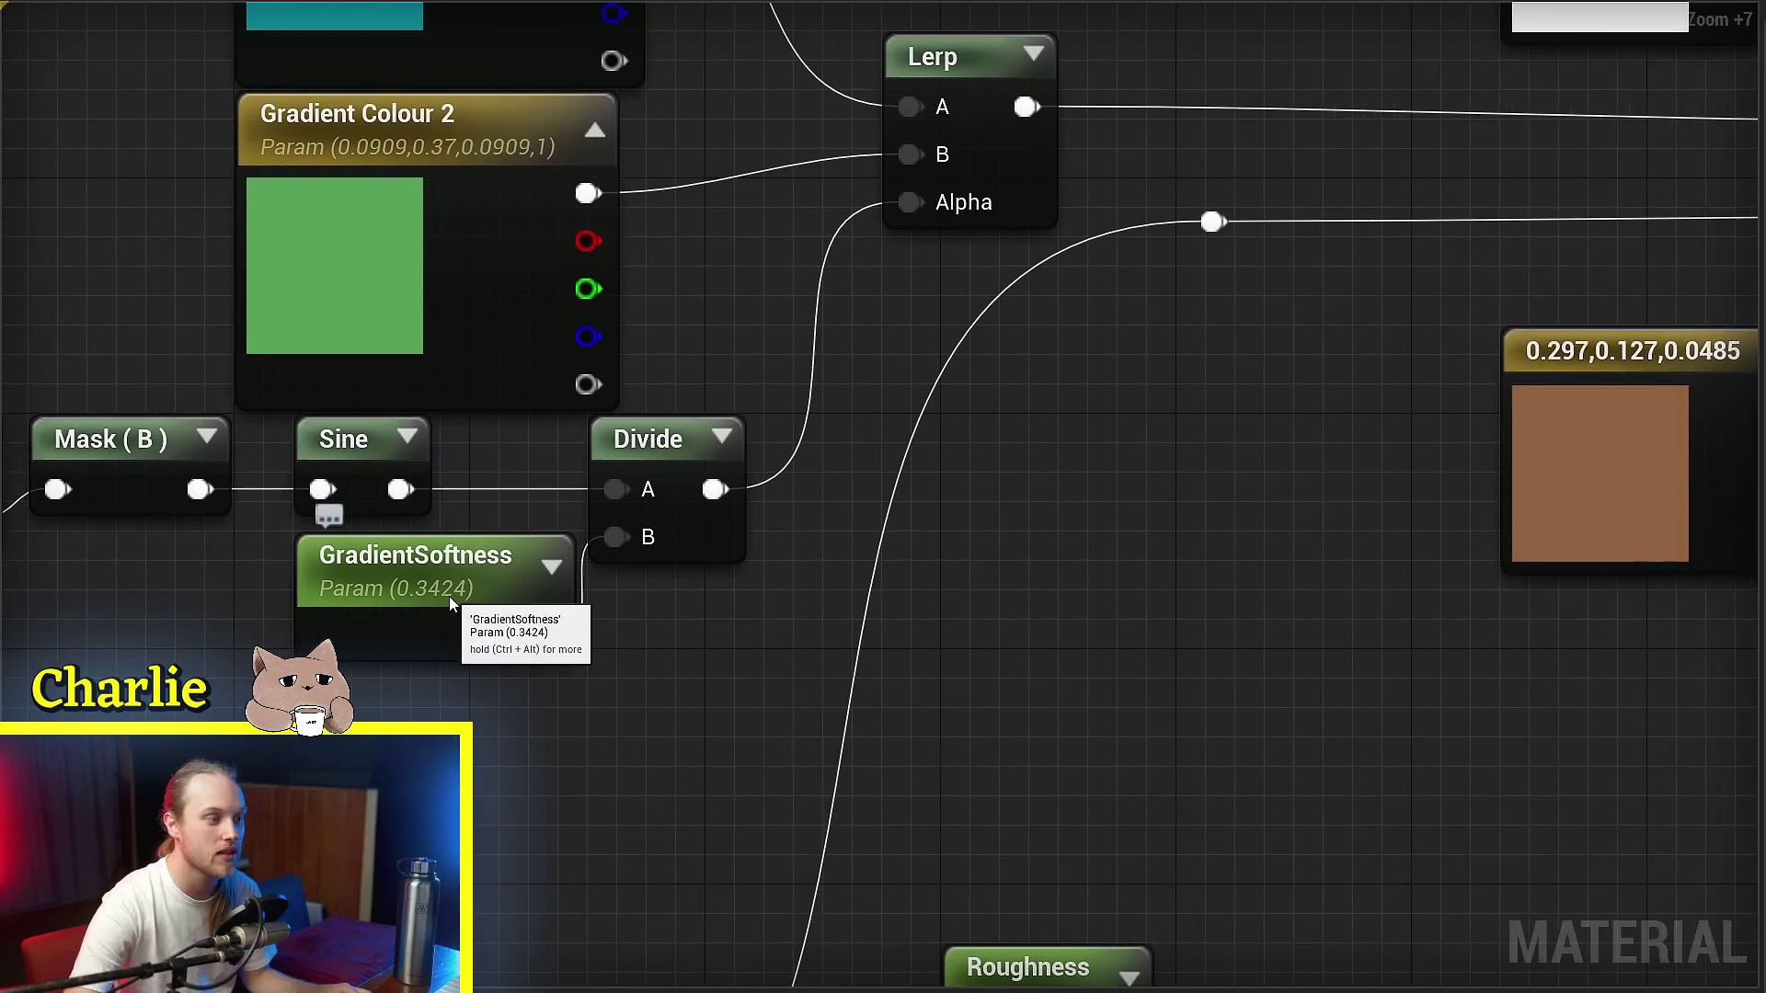
{"action": "left_click", "coordinate": [450, 602]}
{"action": "right_click_drag", "start_coordinate": [423, 632], "coordinate": [654, 645]}
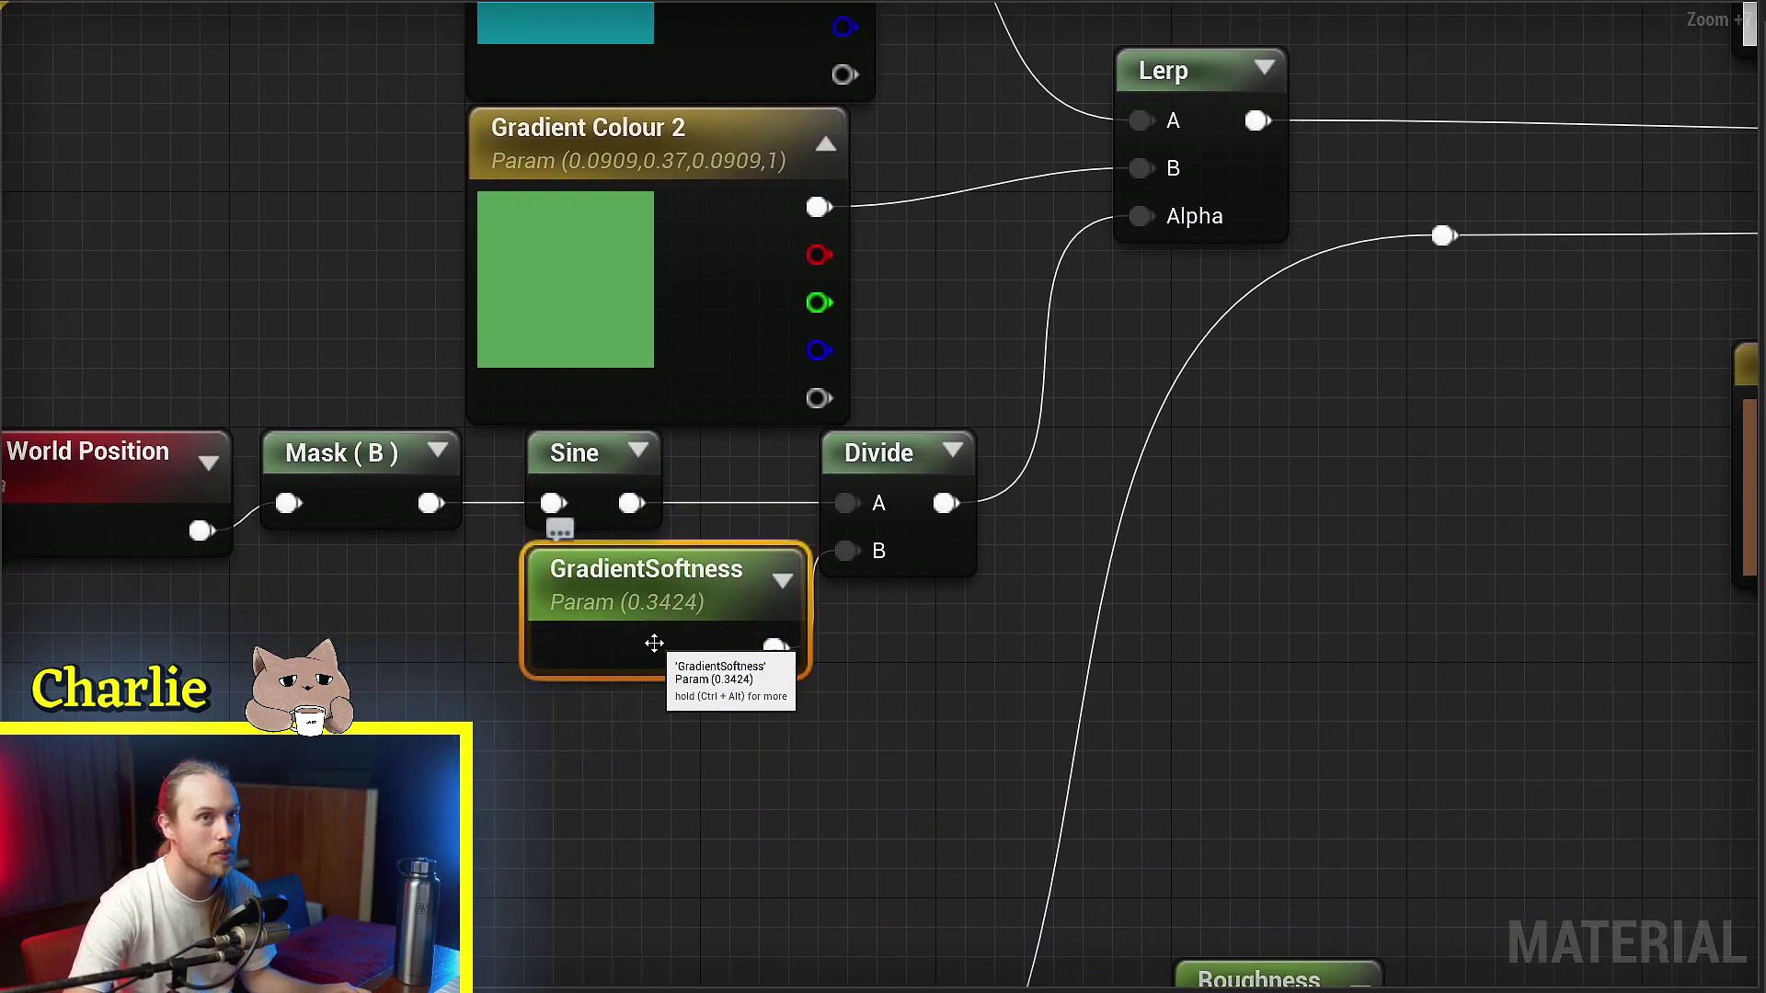
{"action": "scroll", "coordinate": [643, 602], "scroll_direction": "down", "scroll_amount": 4}
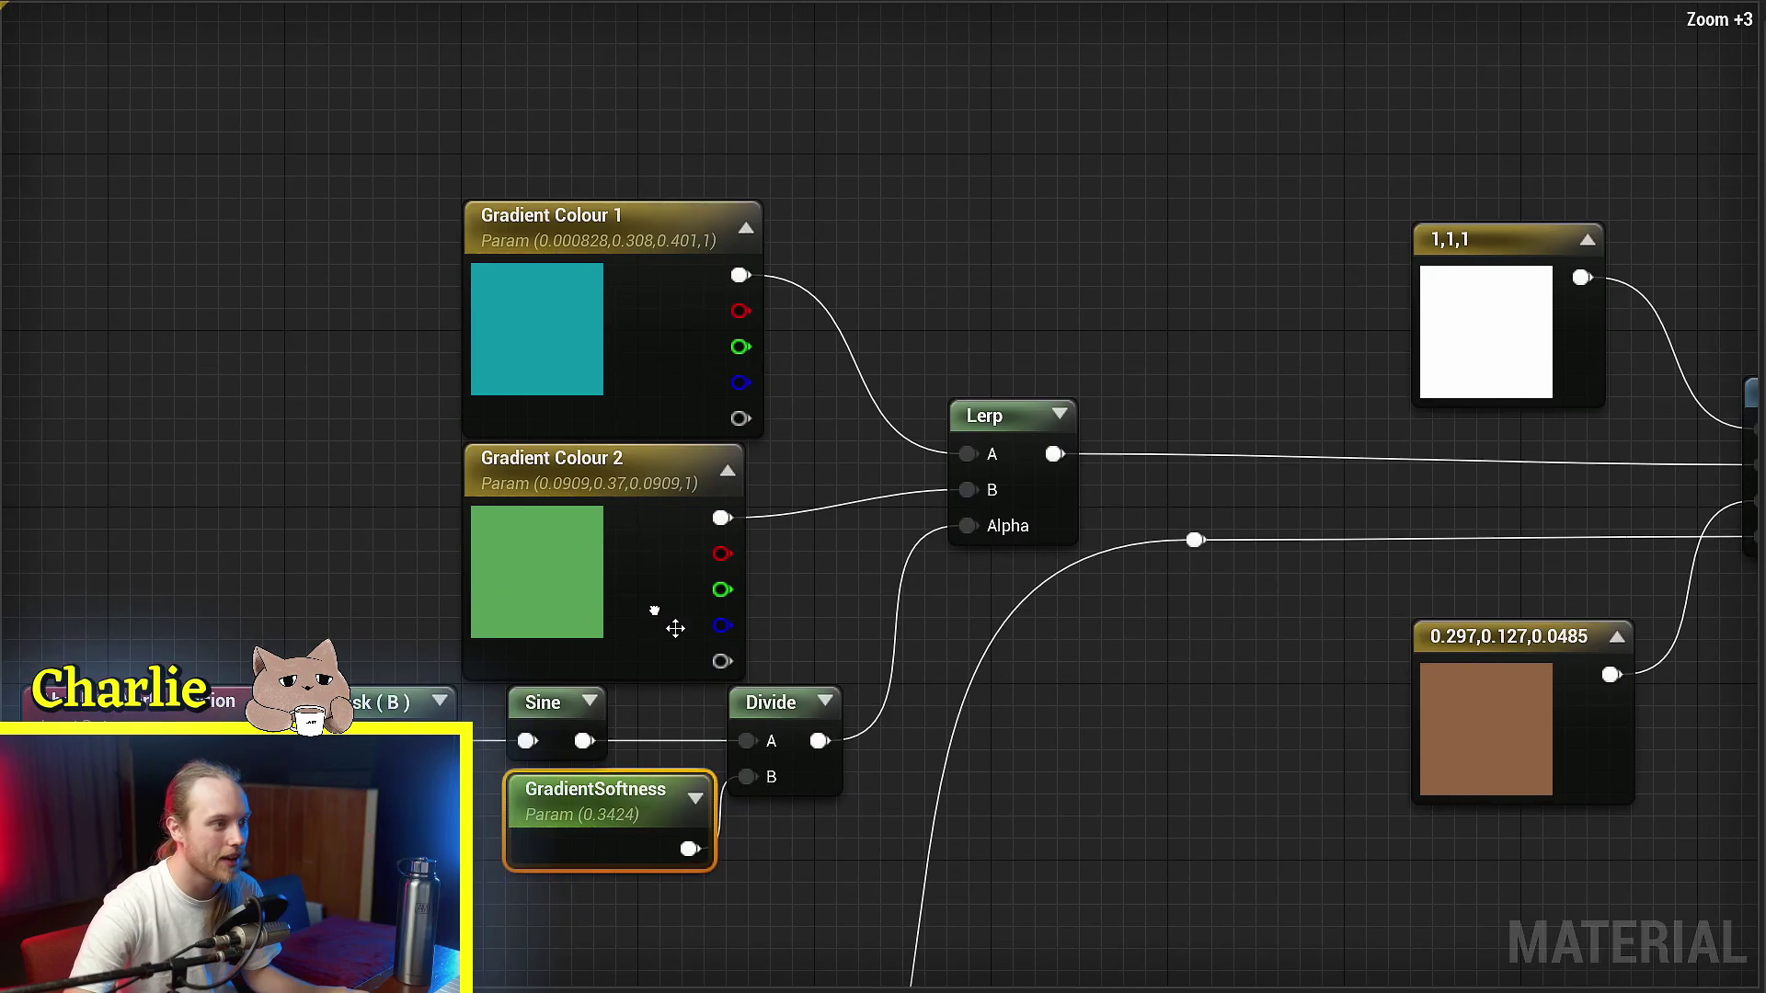
{"action": "scroll", "coordinate": [670, 619], "scroll_direction": "up", "scroll_amount": 1}
{"action": "left_click", "coordinate": [591, 611]}
{"action": "left_click", "coordinate": [1057, 501]}
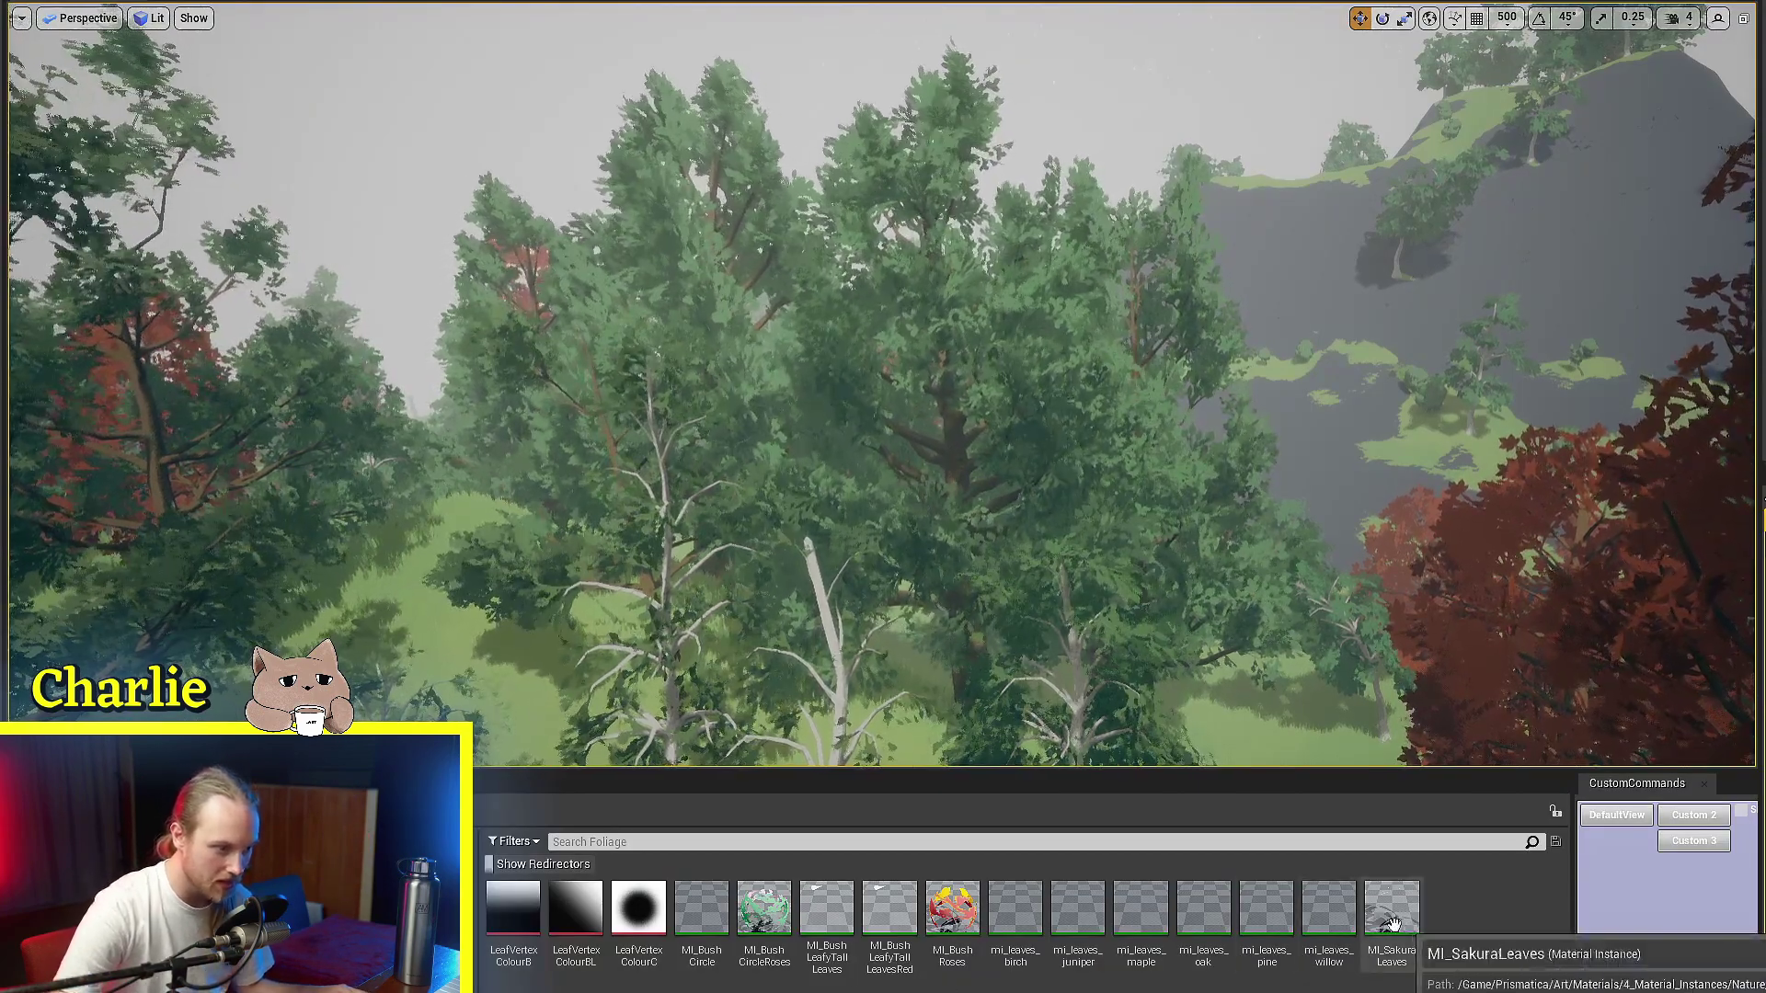
- Open the mi_leaves_oak material instance and look over the trees and flowers in the level
{"action": "double_click", "coordinate": [1199, 916]}
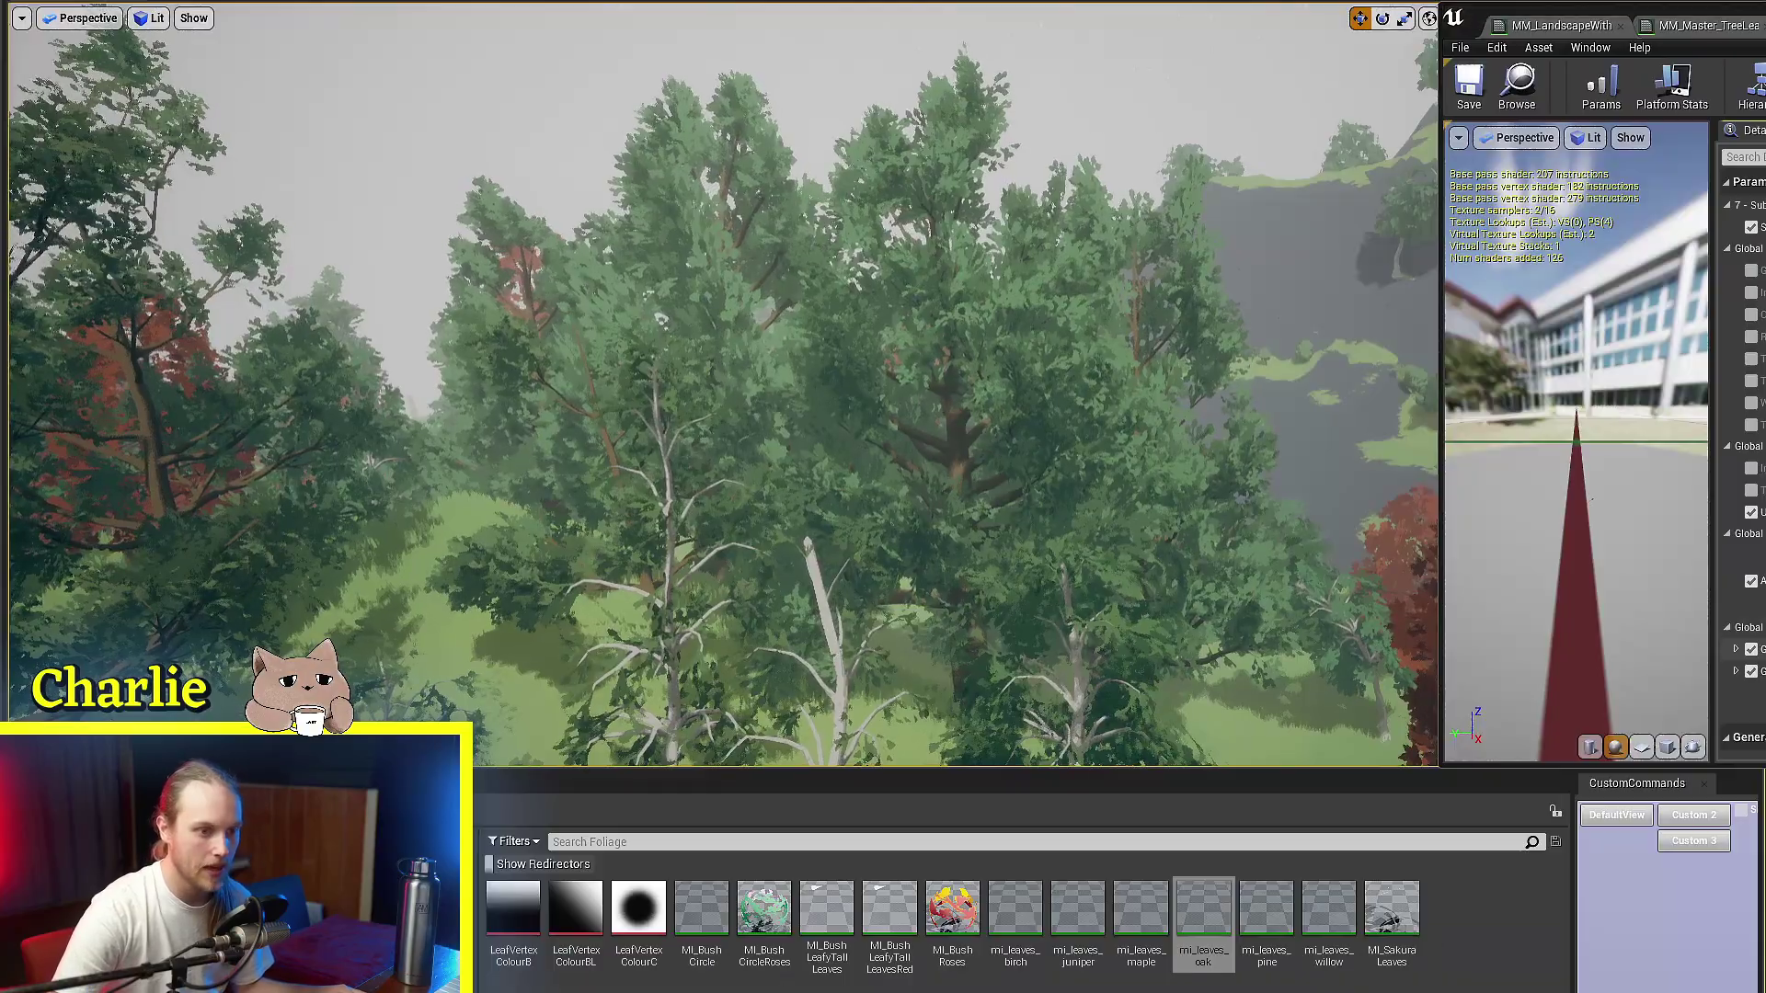
{"action": "key", "text": "s"}
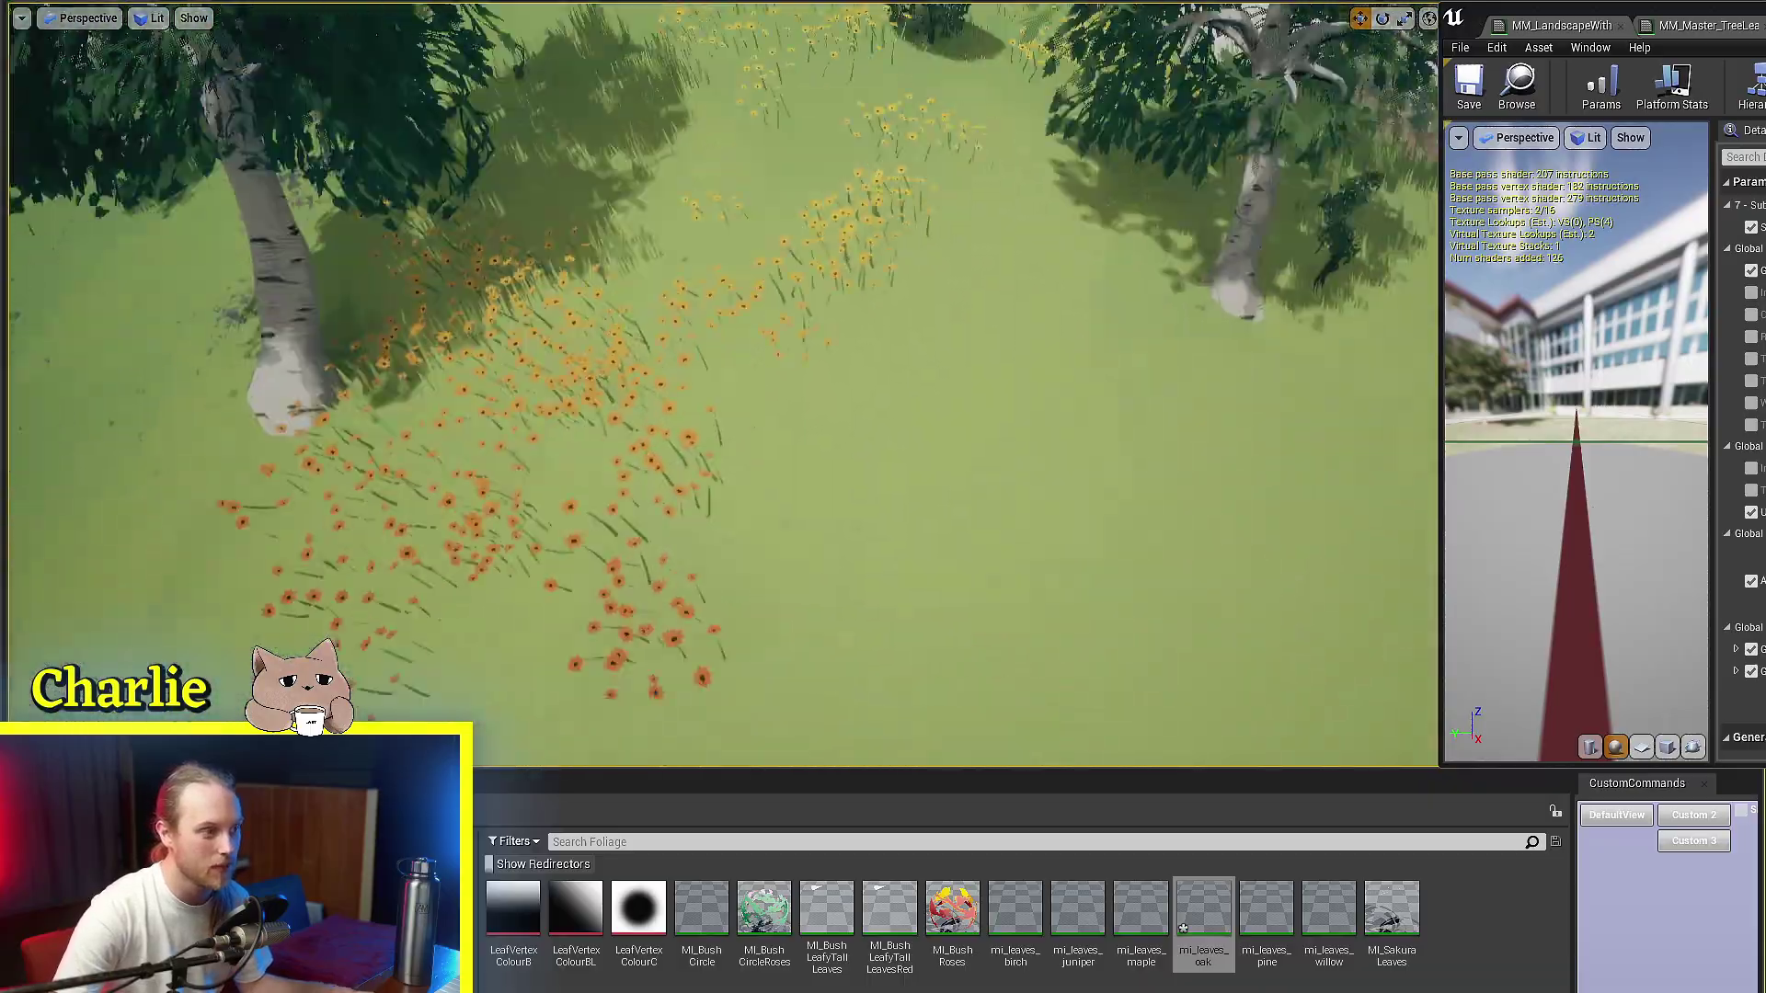
{"action": "right_click_drag", "start_coordinate": [723, 387], "coordinate": [759, 442]}
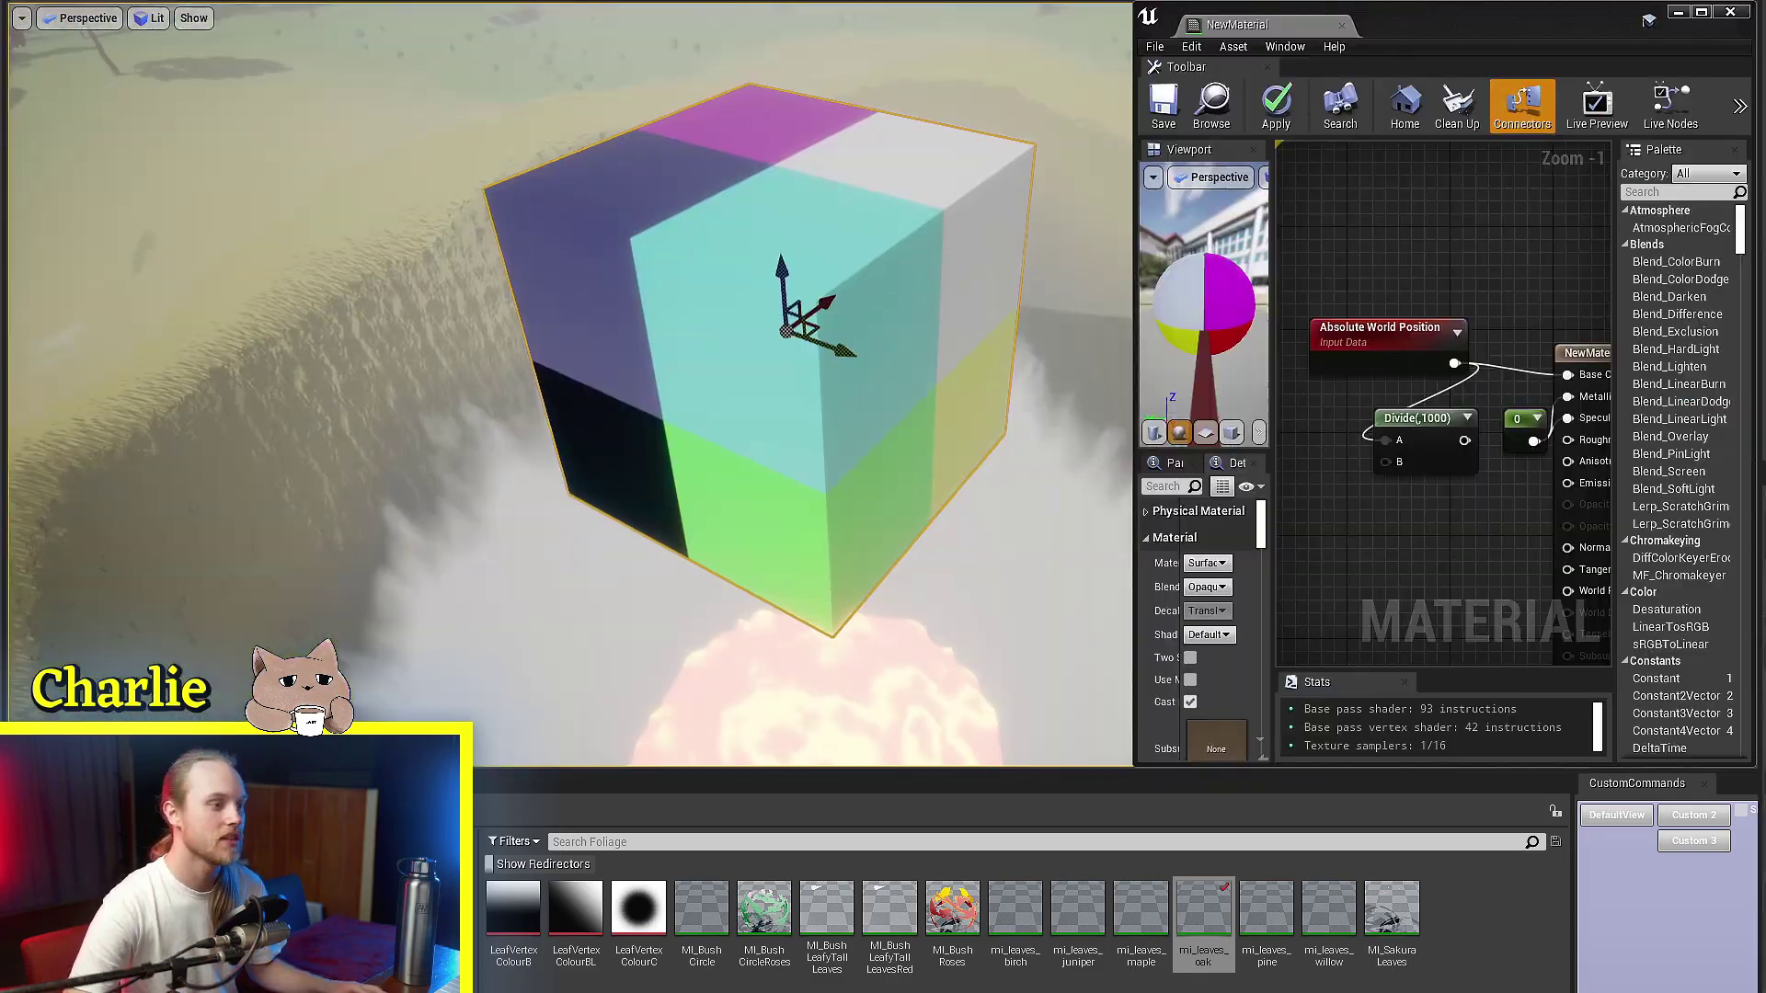
- Examine the cube's hard-edged colour blocks and the Absolute World Position link to Base Color in NewMaterial
{"action": "left_click_drag", "start_coordinate": [764, 196], "coordinate": [698, 387]}
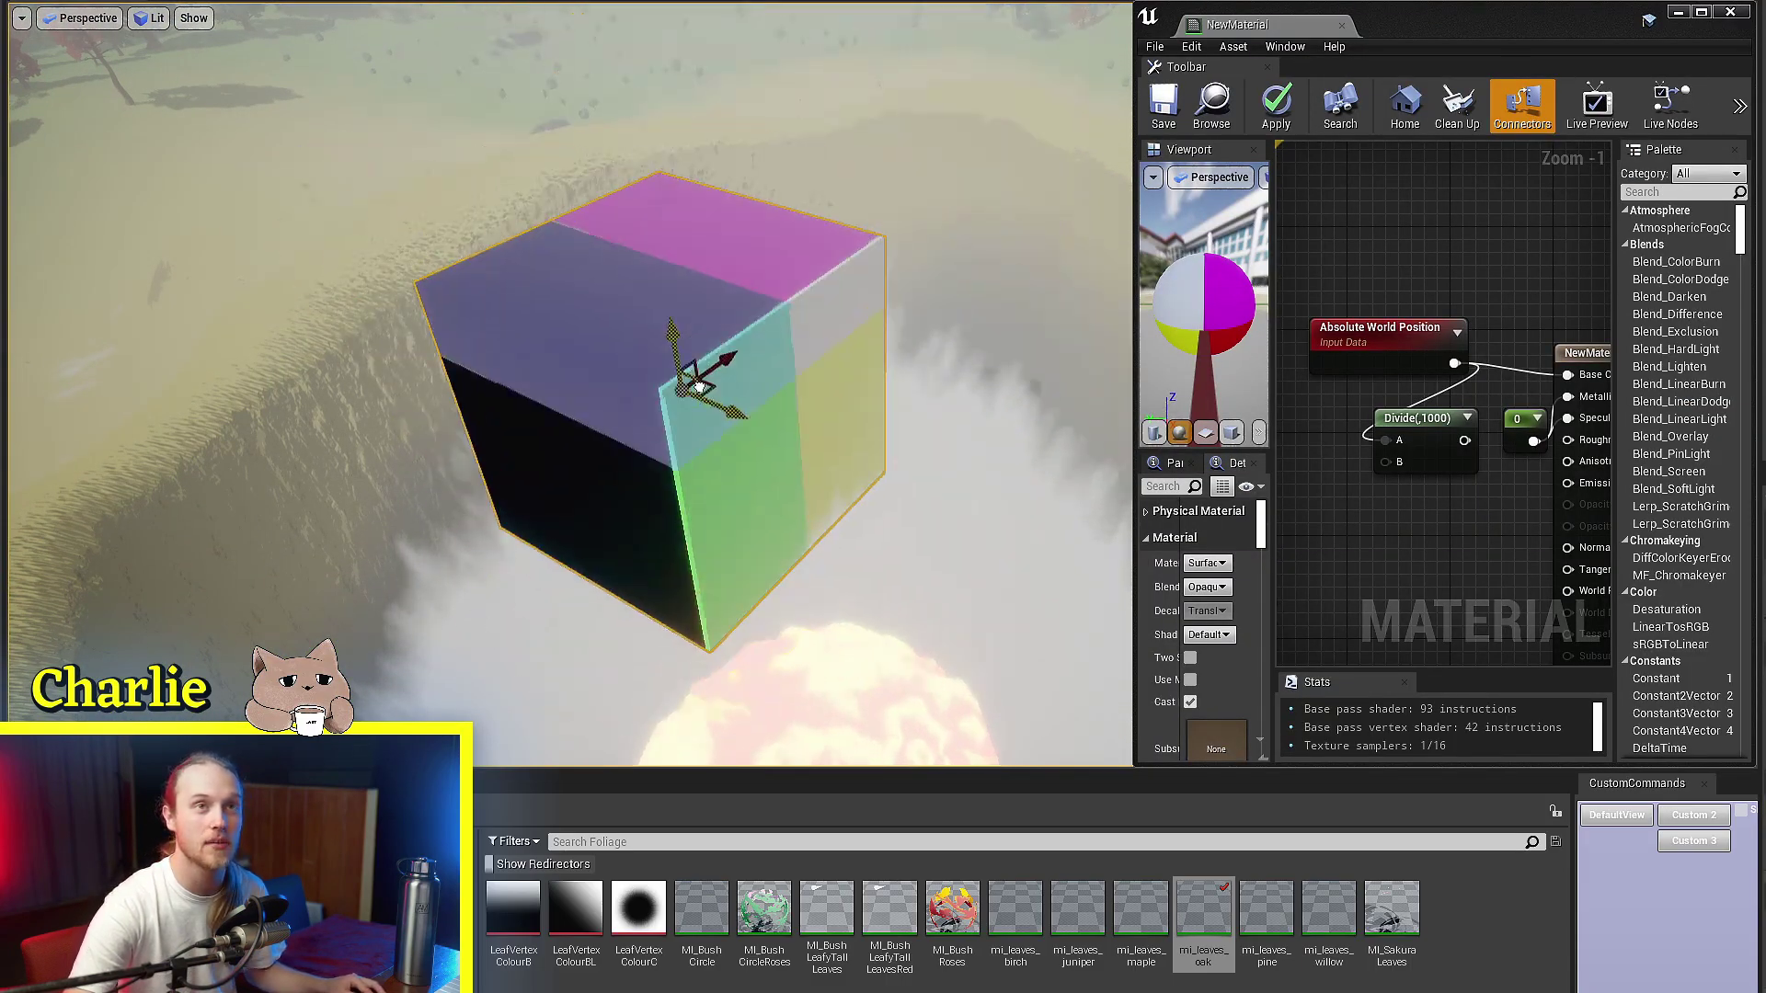
{"action": "left_click_drag", "start_coordinate": [769, 266], "coordinate": [775, 311]}
{"action": "right_click_drag", "start_coordinate": [855, 317], "coordinate": [863, 318]}
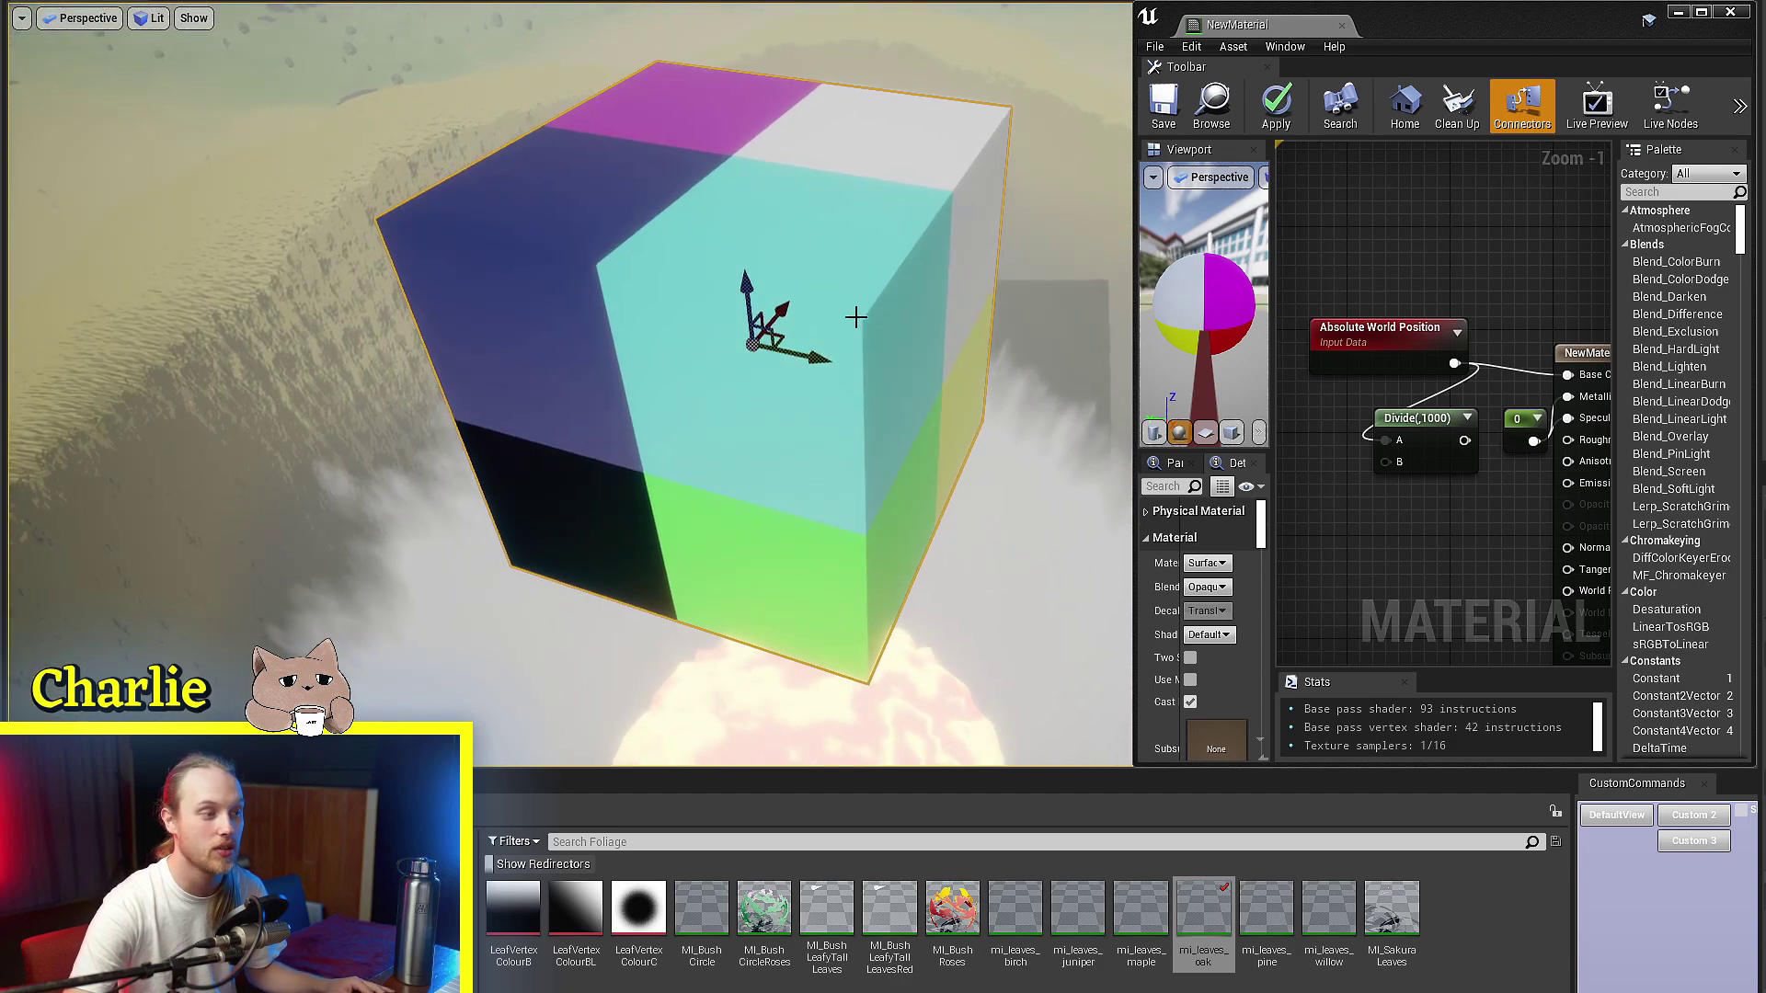
{"action": "scroll", "coordinate": [1356, 416], "scroll_direction": "up", "scroll_amount": 1}
{"action": "right_click_drag", "start_coordinate": [1432, 363], "coordinate": [1334, 358]}
{"action": "scroll", "coordinate": [1426, 397], "scroll_direction": "up", "scroll_amount": 1}
{"action": "left_click", "coordinate": [1460, 362]}
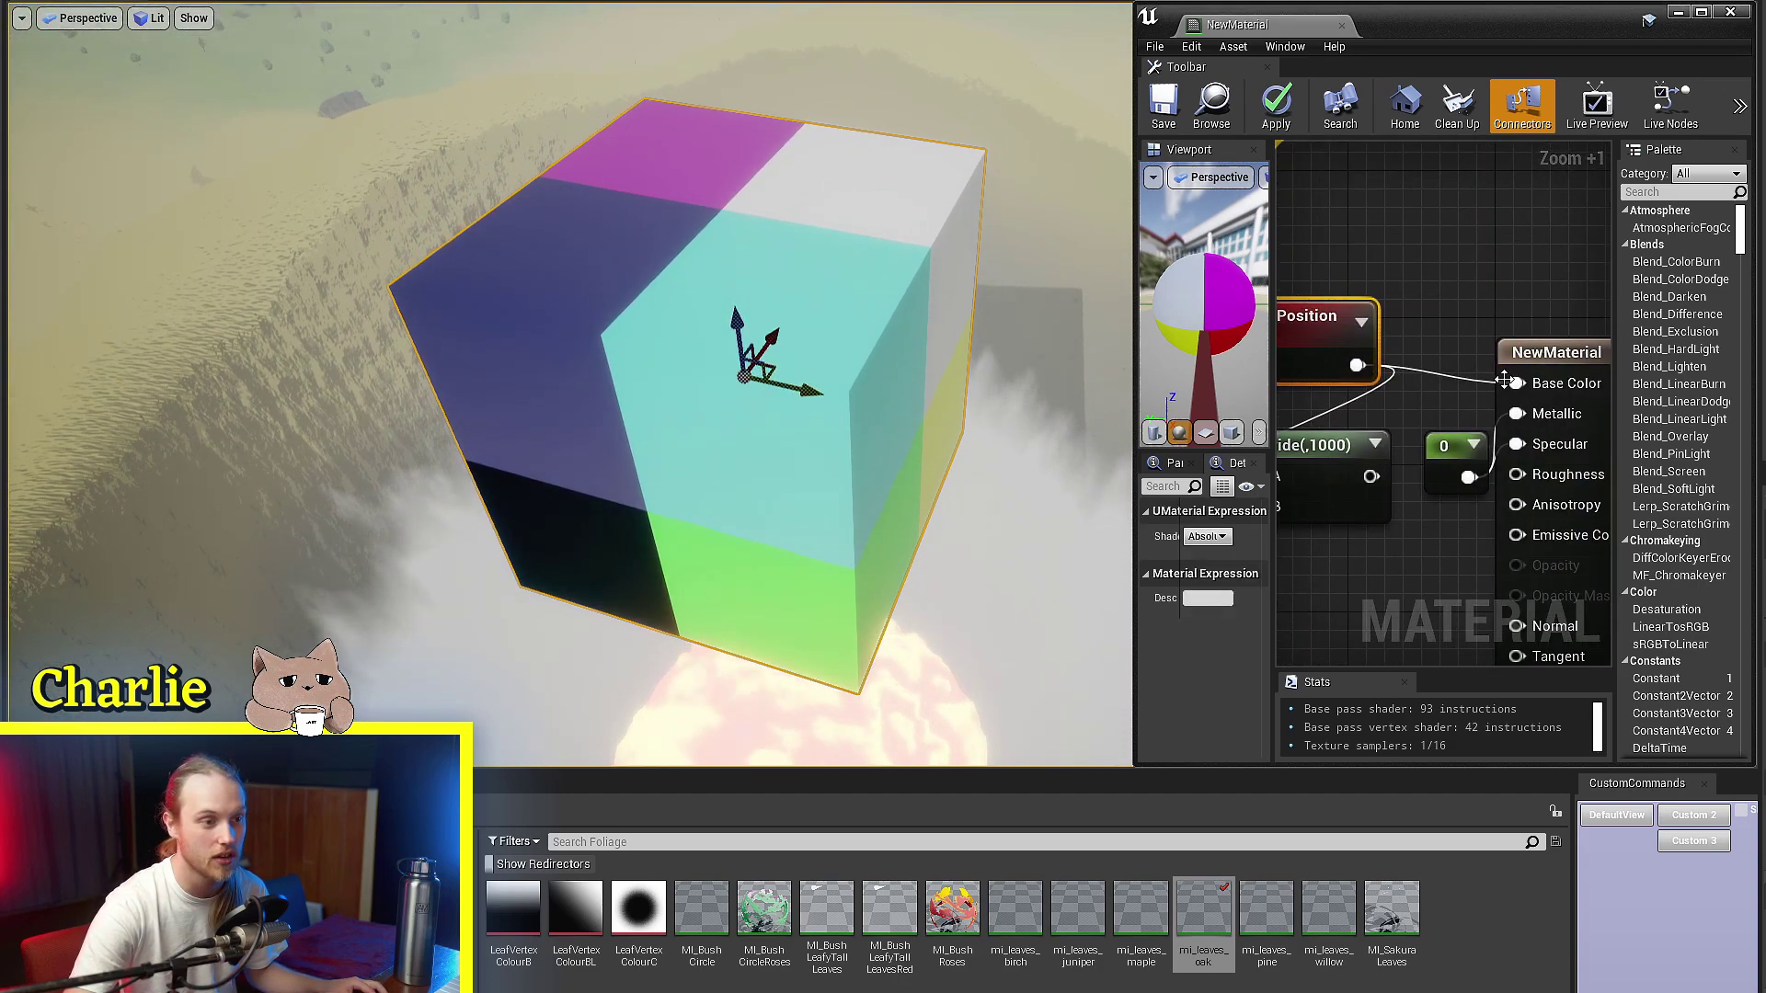
{"action": "left_click", "coordinate": [1532, 308]}
{"action": "right_click_drag", "start_coordinate": [1516, 302], "coordinate": [1567, 294]}
- Orbit the cube to compare its colour blocks with the red, green and blue world axes
{"action": "left_click_drag", "start_coordinate": [828, 387], "coordinate": [643, 386], "text": "alt"}
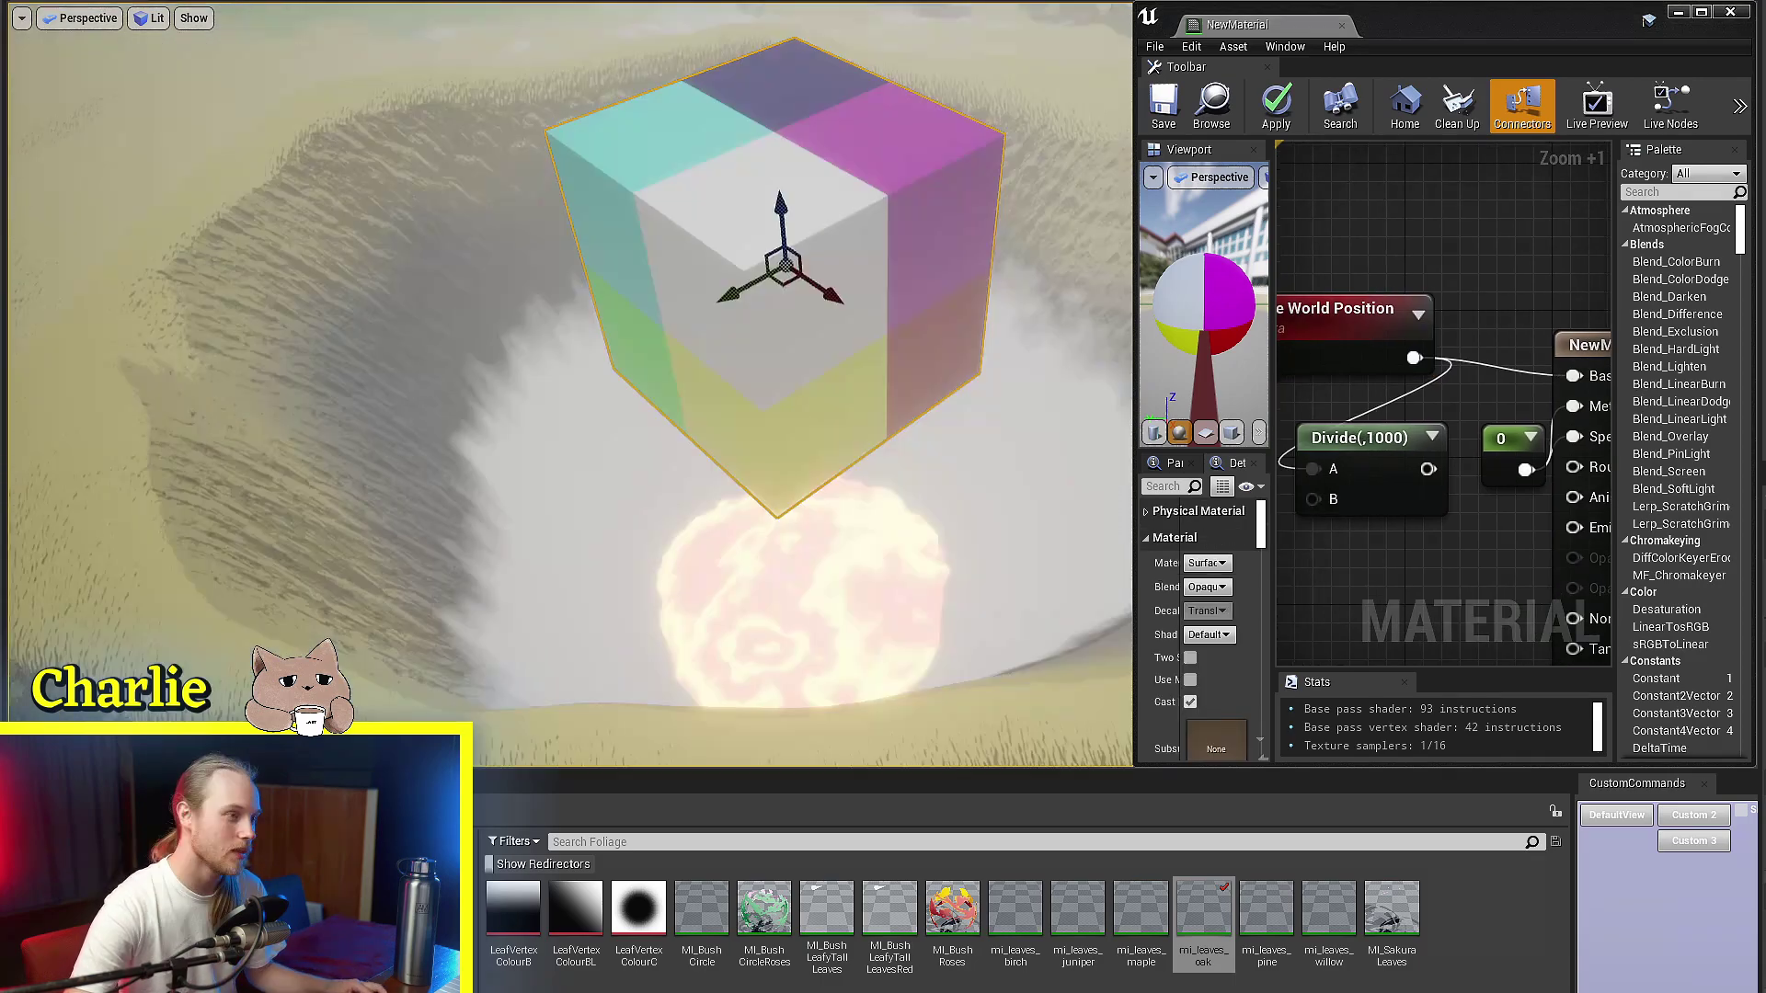
{"action": "right_click_drag", "start_coordinate": [644, 386], "coordinate": [637, 328]}
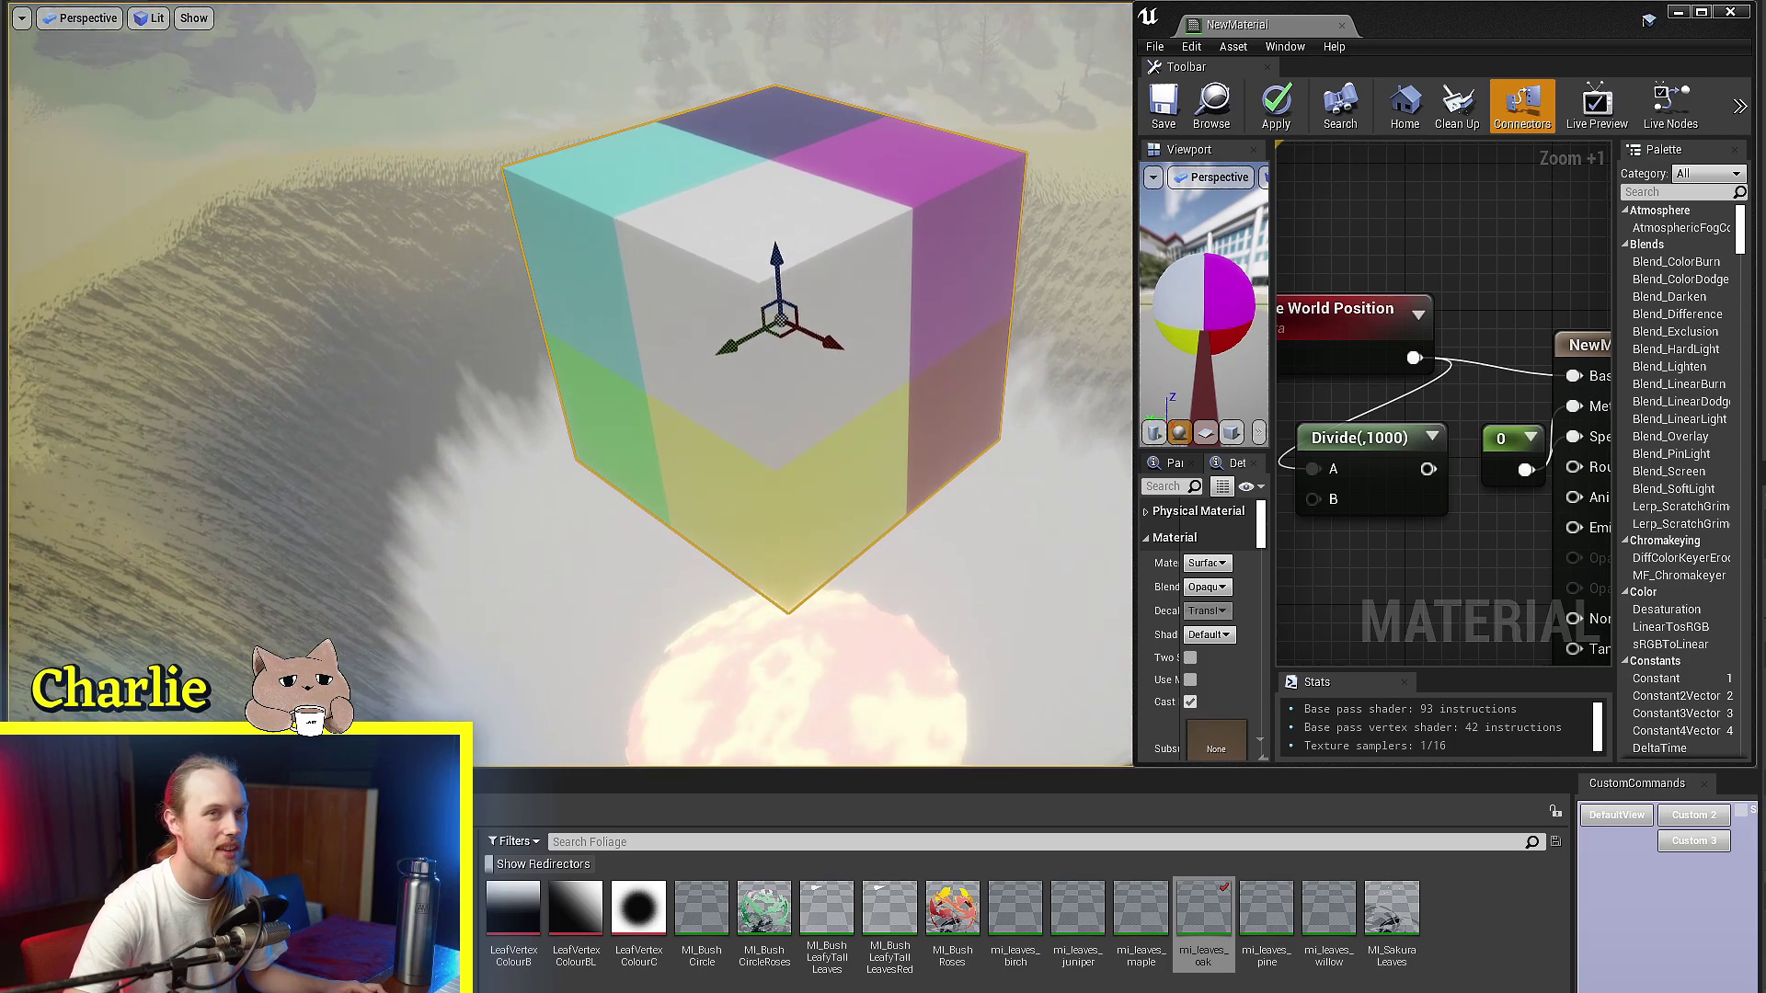
{"action": "left_click_drag", "start_coordinate": [828, 419], "coordinate": [816, 398], "text": "alt"}
{"action": "right_click_drag", "start_coordinate": [634, 368], "coordinate": [515, 354]}
{"action": "mouse_move", "coordinate": [785, 386]}
{"action": "right_mouse_down"}
{"action": "mouse_move", "coordinate": [717, 403]}
{"action": "mouse_move", "coordinate": [784, 386]}
{"action": "right_mouse_up"}
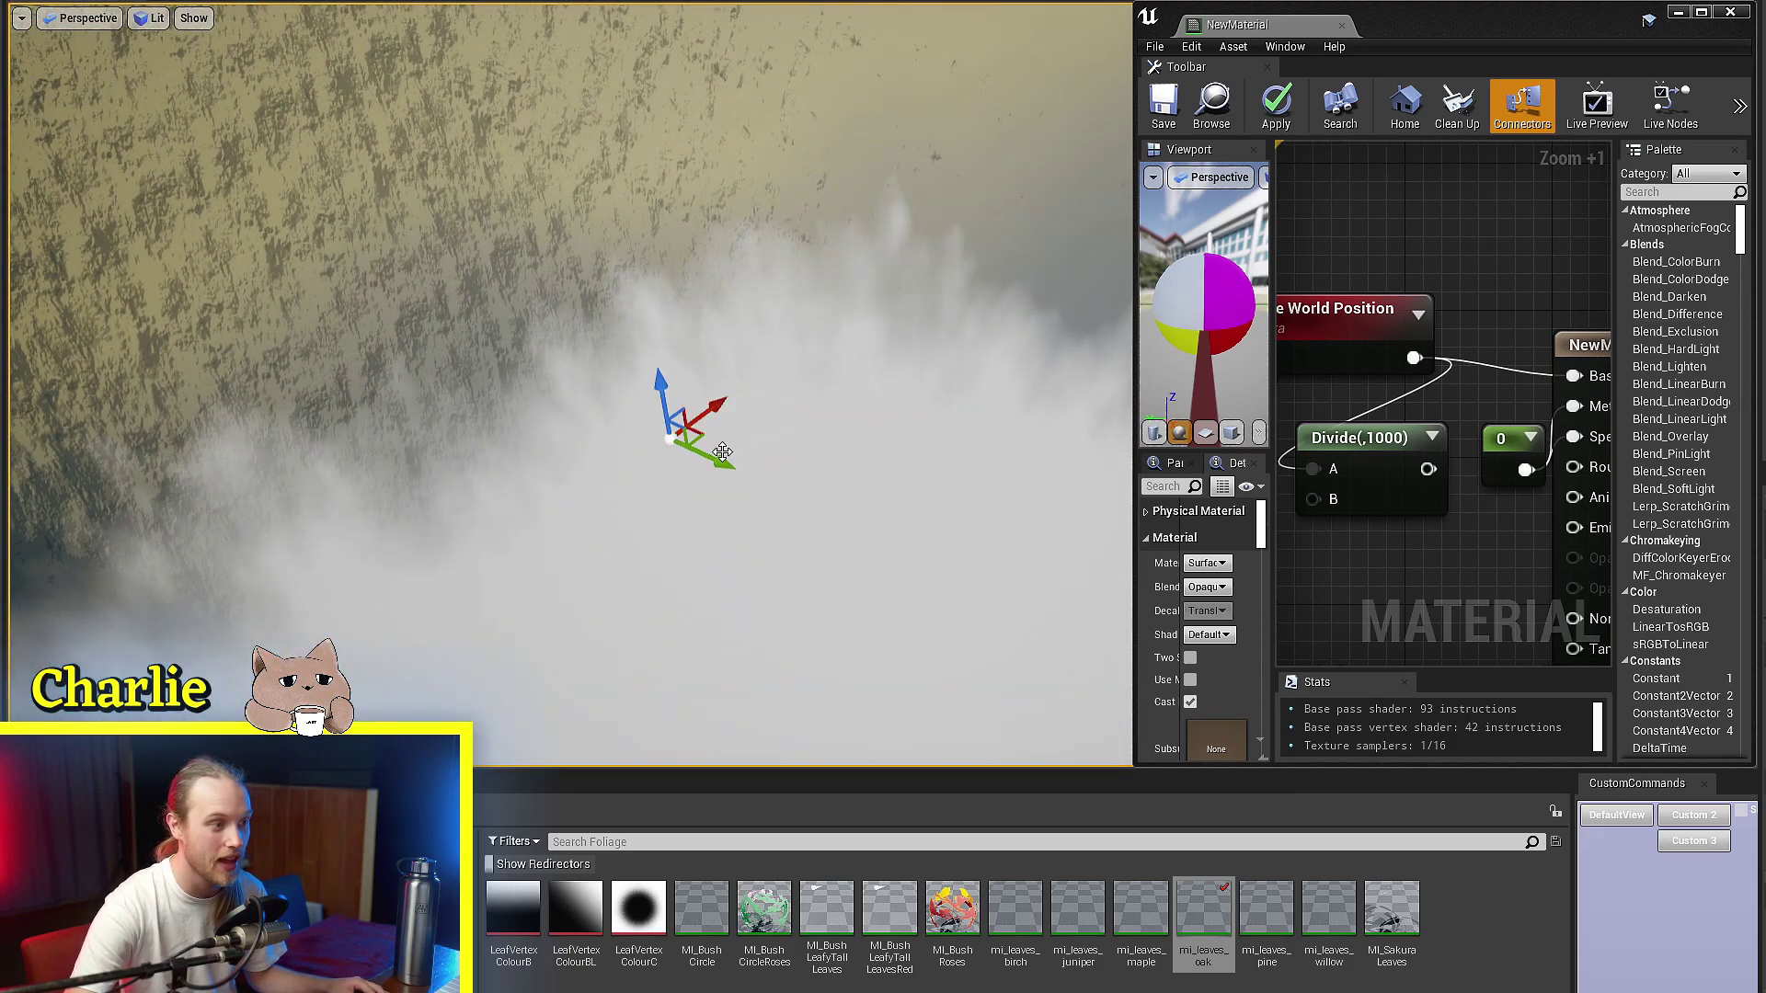
{"action": "left_click_drag", "start_coordinate": [659, 293], "coordinate": [599, 412], "text": "alt"}
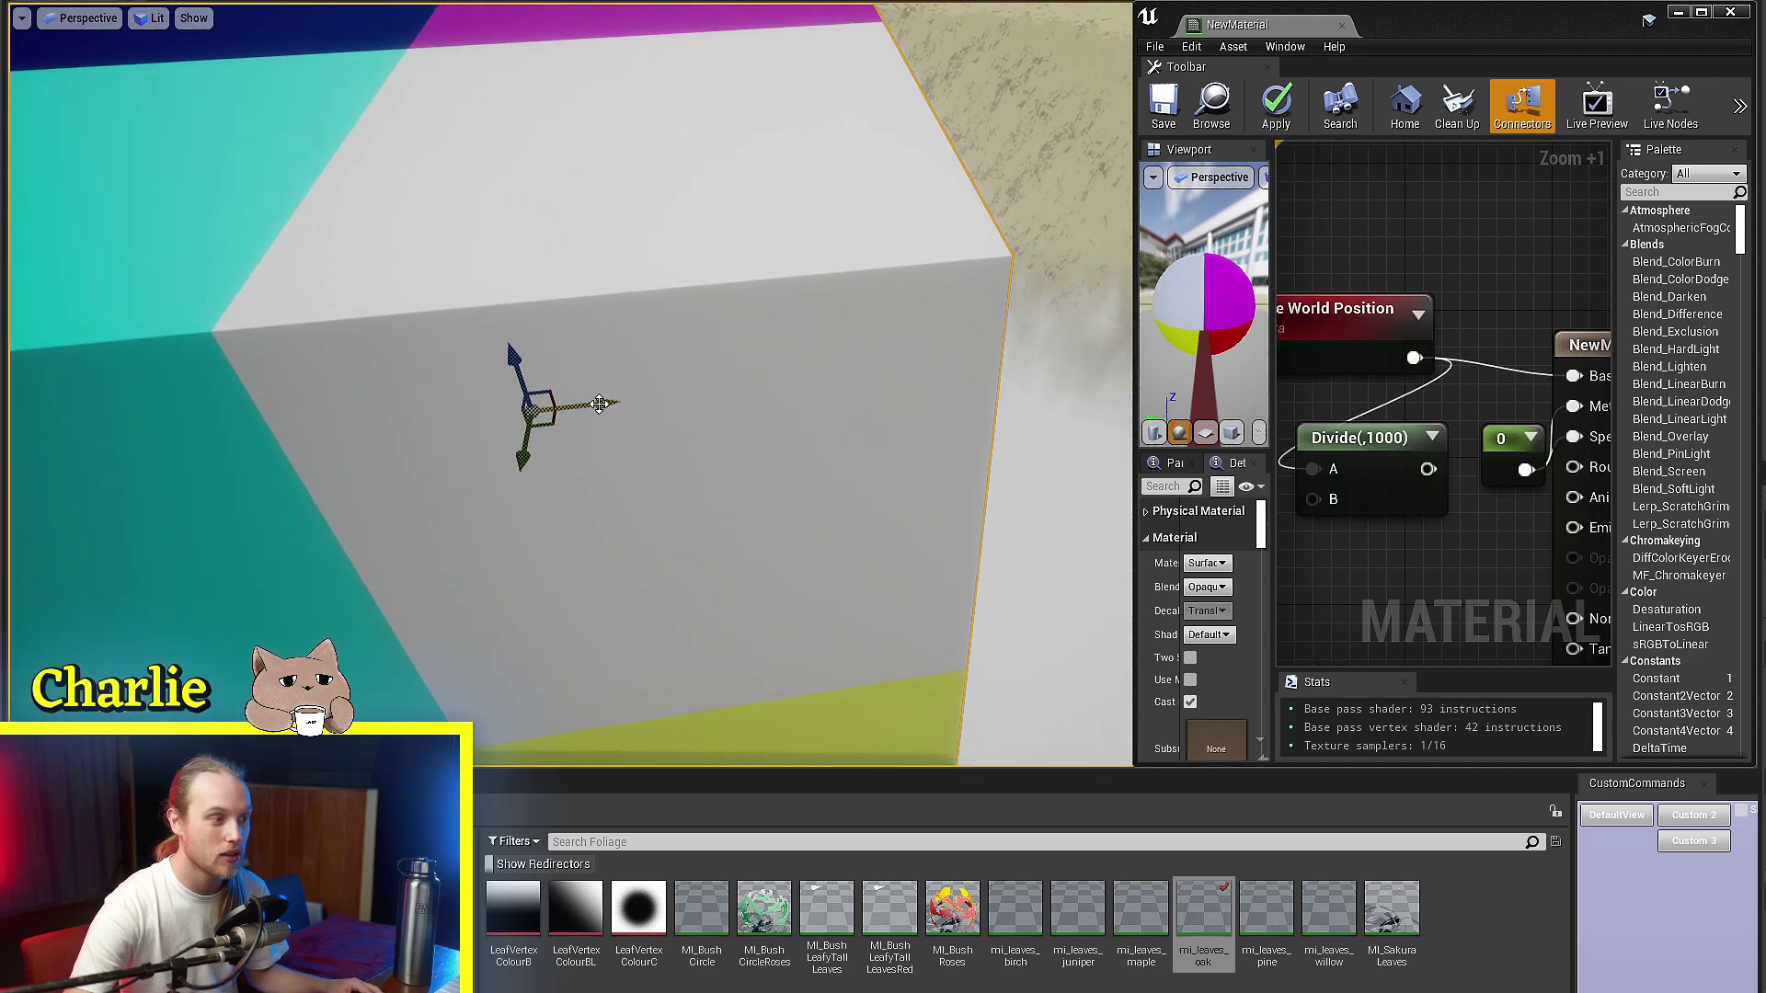
{"action": "right_click_drag", "start_coordinate": [853, 355], "coordinate": [736, 423]}
{"action": "right_click_drag", "start_coordinate": [934, 304], "coordinate": [841, 378]}
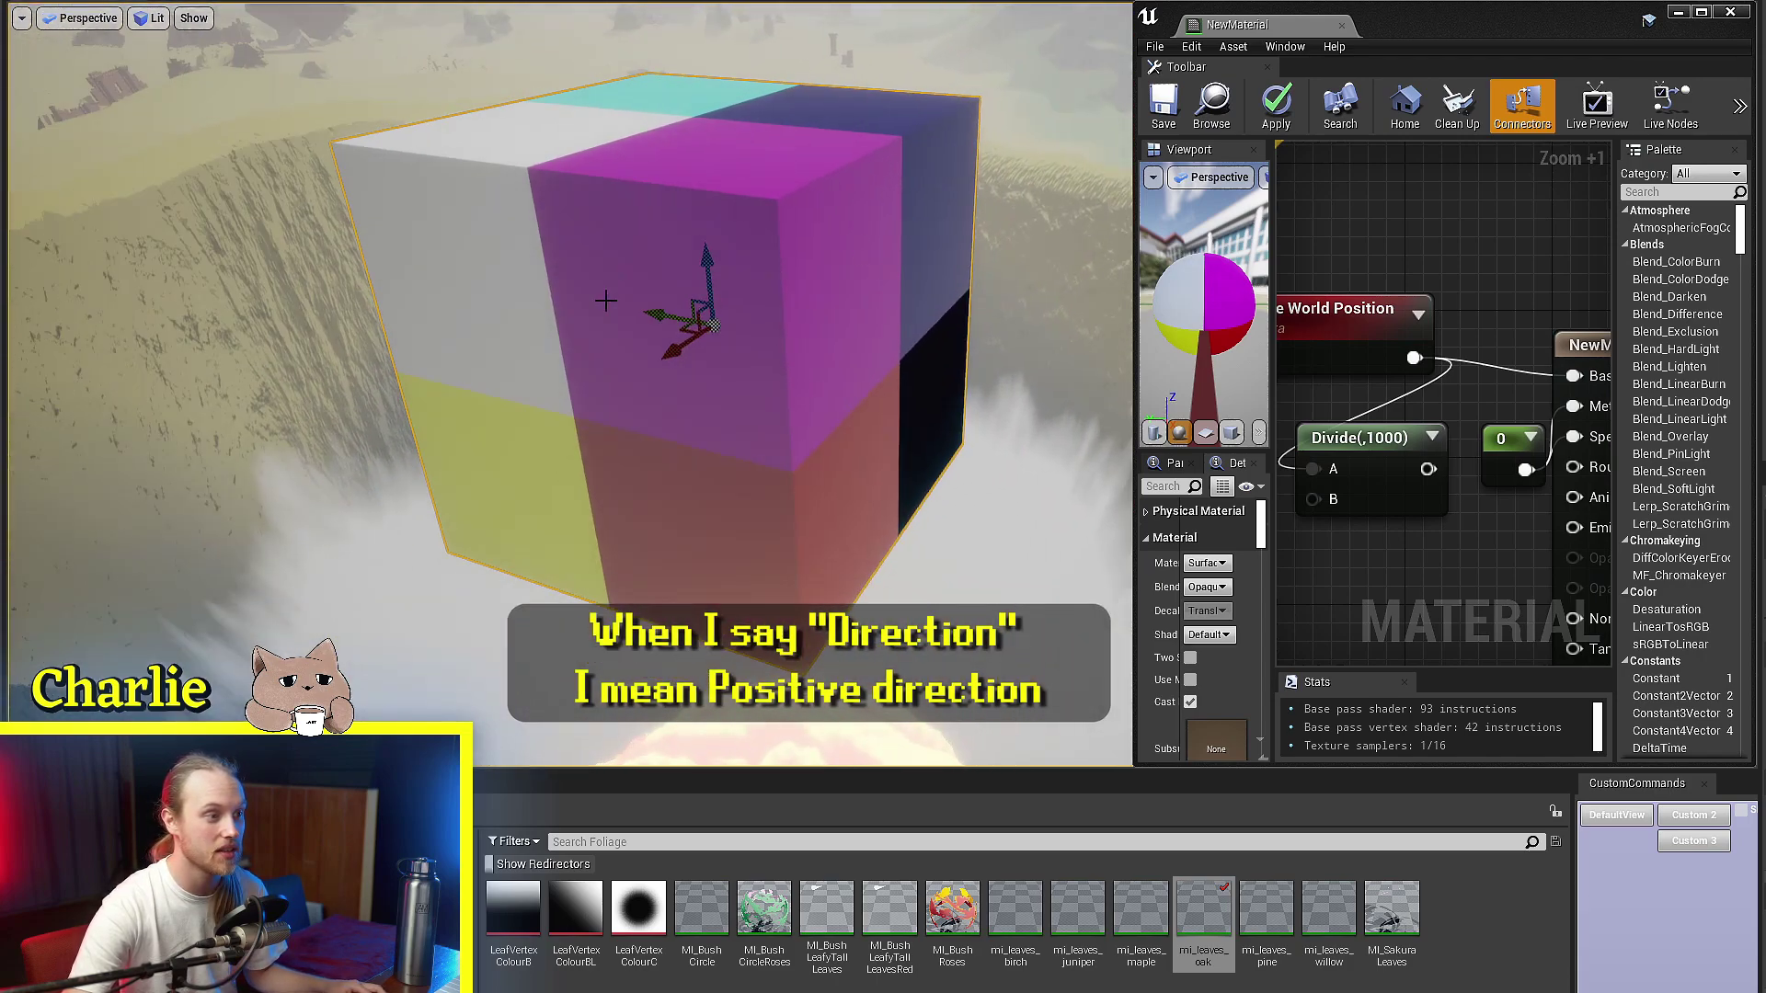
- Inspect the cube's red, magenta and black regions from the side and from below
{"action": "left_click_drag", "start_coordinate": [605, 301], "coordinate": [791, 341], "text": "alt"}
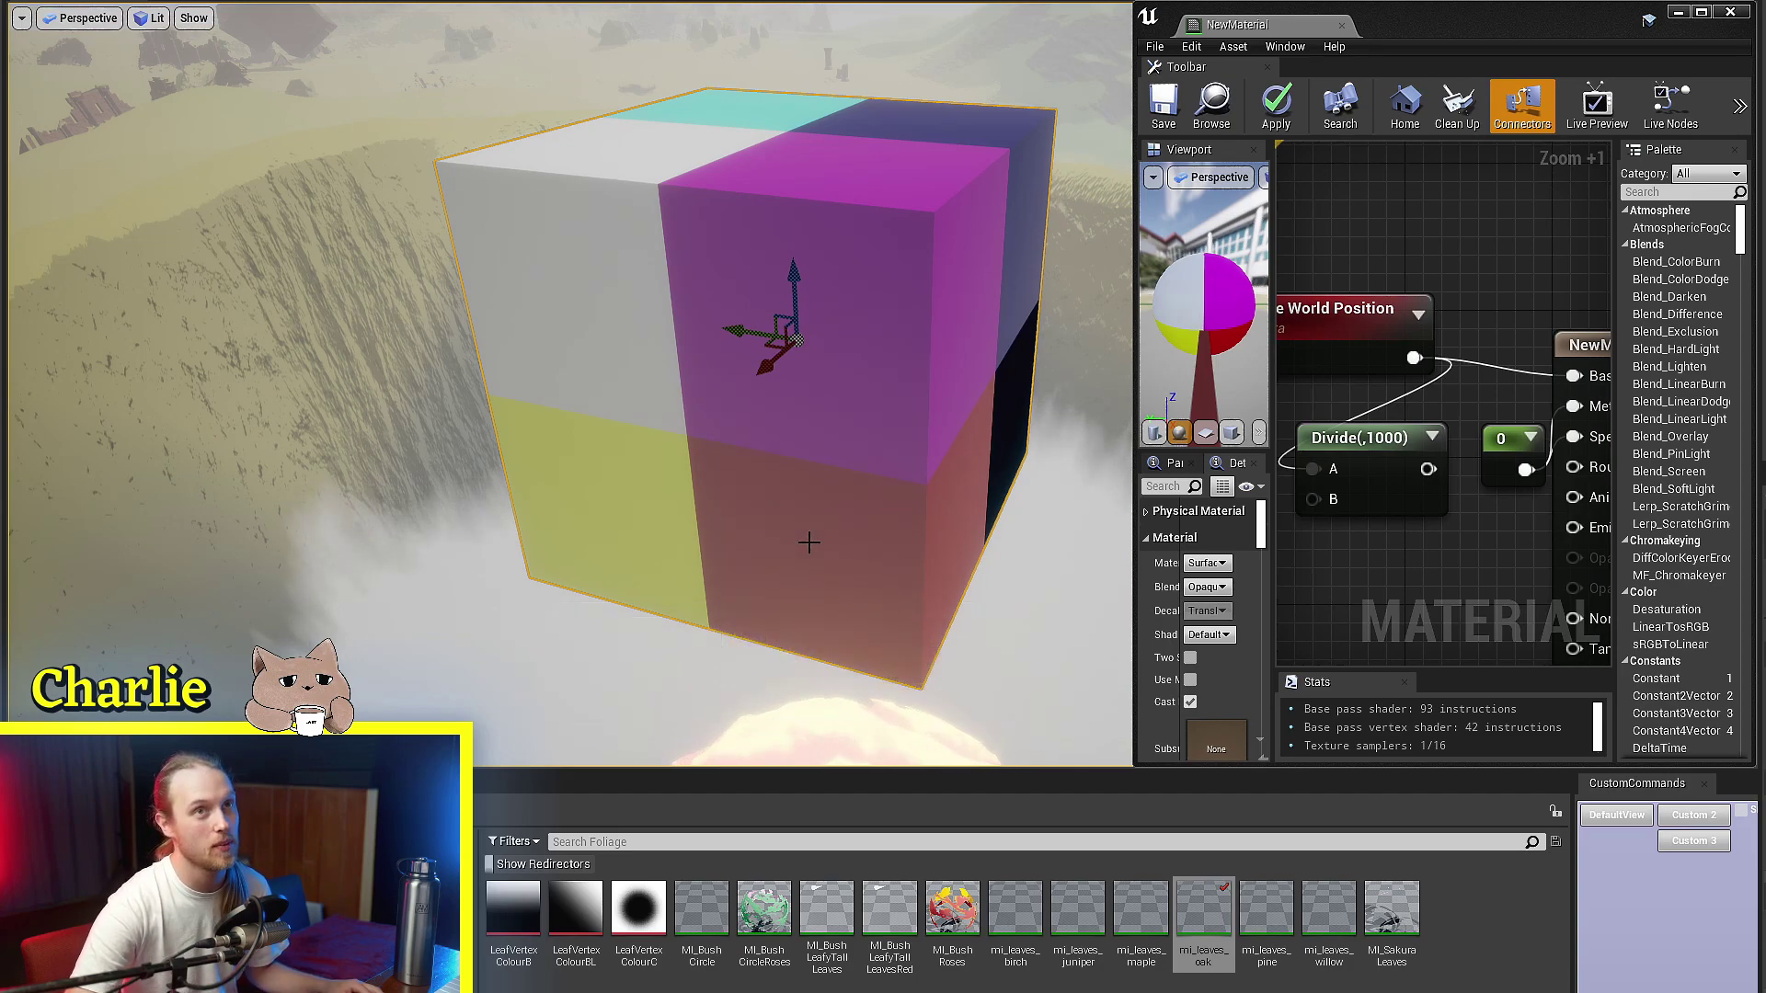
{"action": "left_click_drag", "start_coordinate": [583, 540], "coordinate": [801, 367], "text": "alt"}
{"action": "mouse_move", "coordinate": [764, 284]}
{"action": "left_mouse_down", "text": "alt"}
{"action": "mouse_move", "coordinate": [883, 267]}
{"action": "mouse_move", "coordinate": [819, 230]}
{"action": "mouse_move", "coordinate": [756, 222]}
{"action": "mouse_move", "coordinate": [706, 258]}
{"action": "mouse_move", "coordinate": [695, 241]}
{"action": "mouse_move", "coordinate": [876, 213]}
{"action": "mouse_move", "coordinate": [898, 386]}
{"action": "mouse_move", "coordinate": [729, 503]}
{"action": "mouse_move", "coordinate": [722, 359]}
{"action": "mouse_move", "coordinate": [807, 188]}
{"action": "mouse_move", "coordinate": [784, 359]}
{"action": "mouse_move", "coordinate": [789, 302]}
{"action": "left_mouse_up", "text": "alt"}
{"action": "scroll", "coordinate": [708, 258], "scroll_direction": "down", "scroll_amount": 5}
{"action": "key", "text": "ctrl+z"}
{"action": "right_click_drag", "start_coordinate": [786, 333], "coordinate": [891, 390]}
{"action": "left_click_drag", "start_coordinate": [890, 386], "coordinate": [846, 212], "text": "alt"}
{"action": "left_click_drag", "start_coordinate": [529, 275], "coordinate": [478, 281], "text": "alt"}
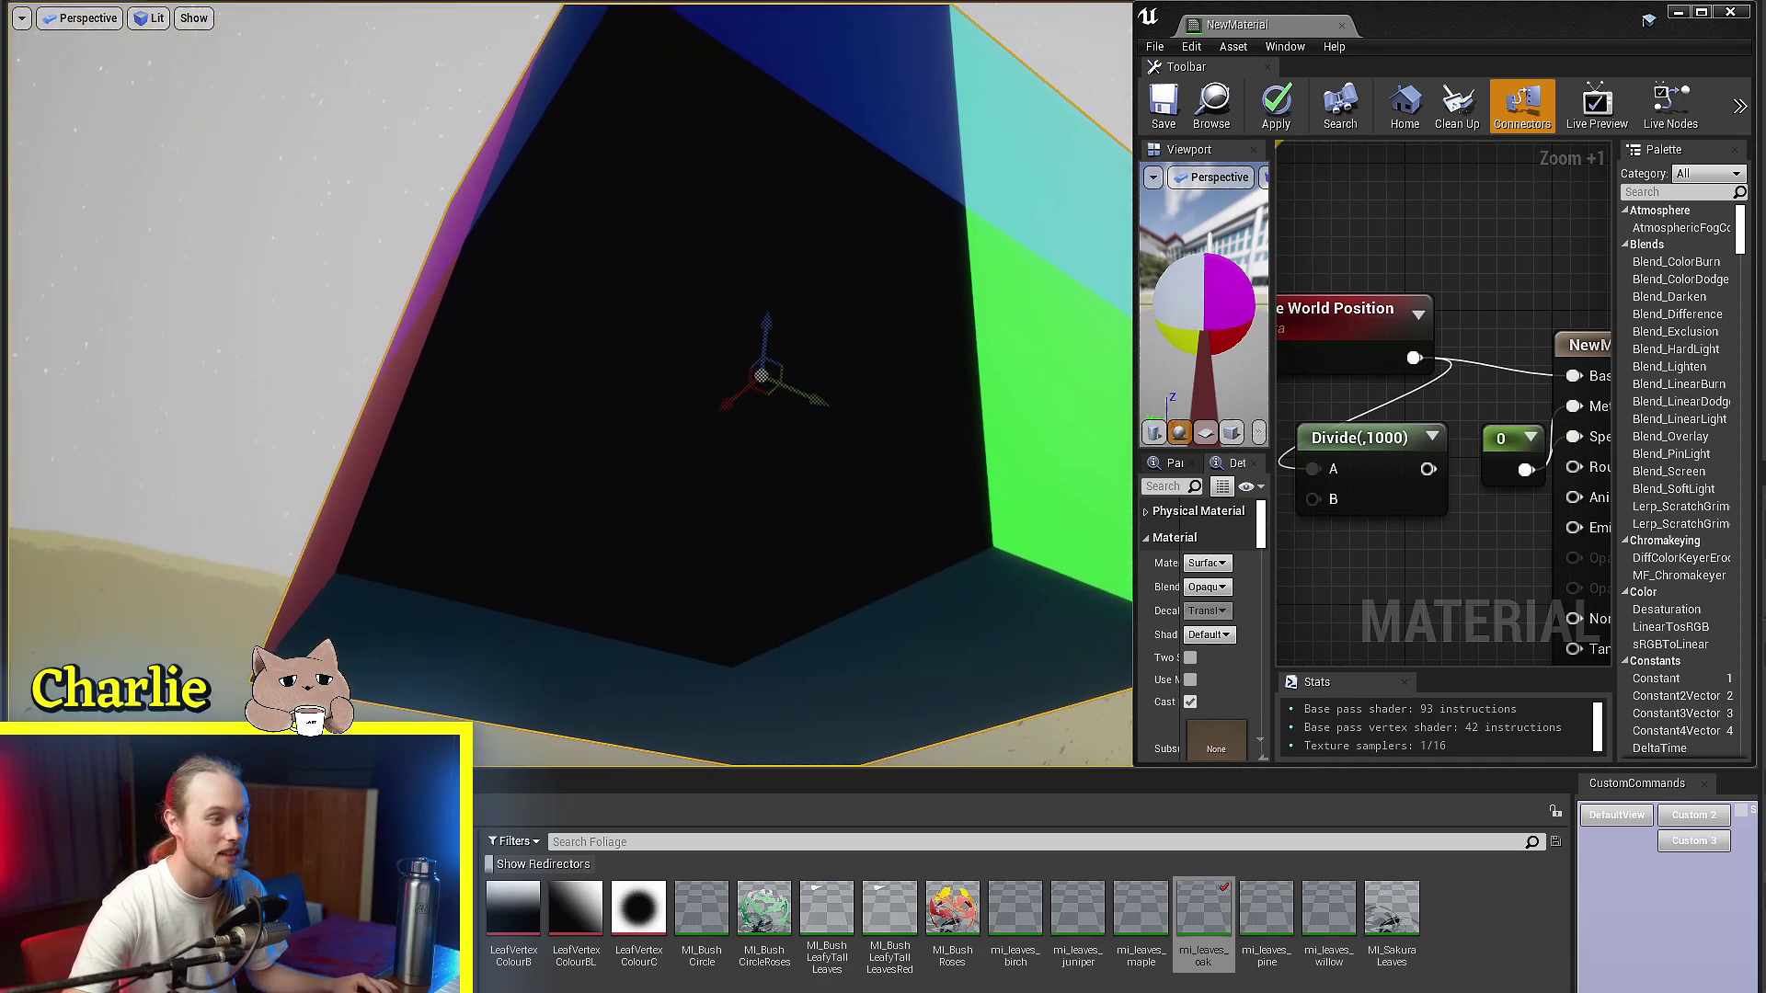
{"action": "left_click_drag", "start_coordinate": [828, 379], "coordinate": [874, 310], "text": "alt"}
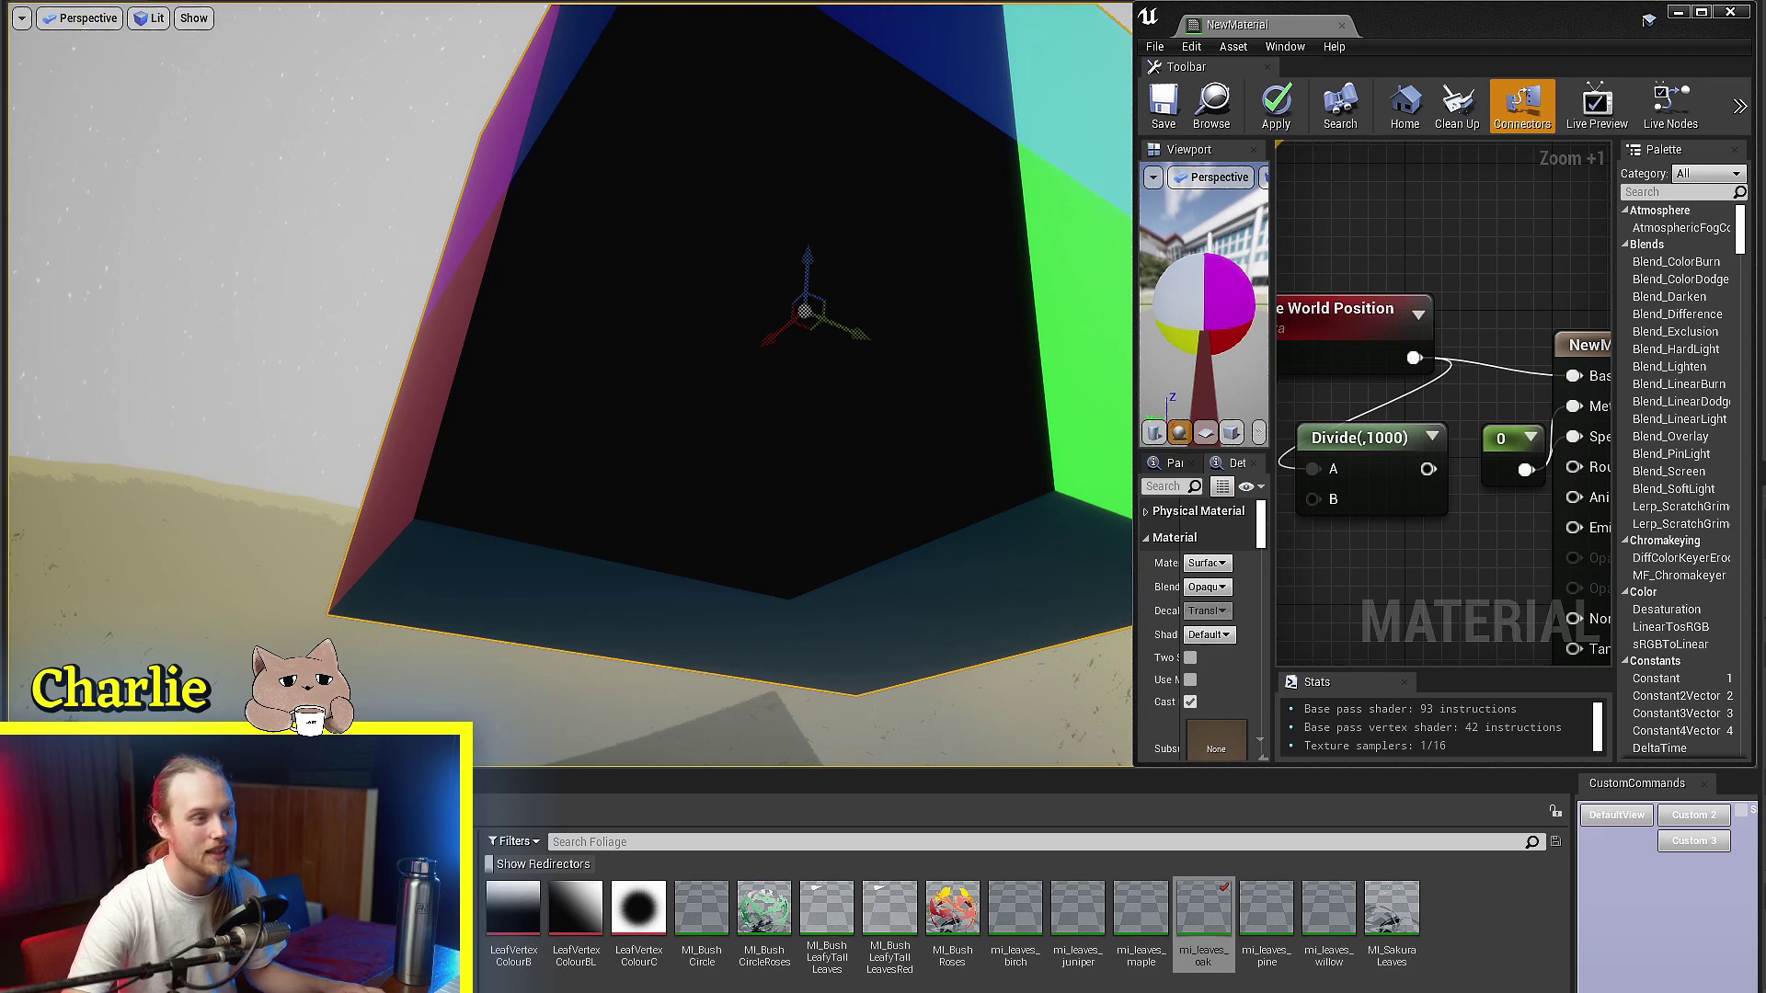
{"action": "left_click_drag", "start_coordinate": [804, 311], "coordinate": [801, 479], "text": "alt"}
- Connect the Divide(,1000) output to the material's Base Color and apply the material
{"action": "right_click_drag", "start_coordinate": [1425, 259], "coordinate": [1505, 245]}
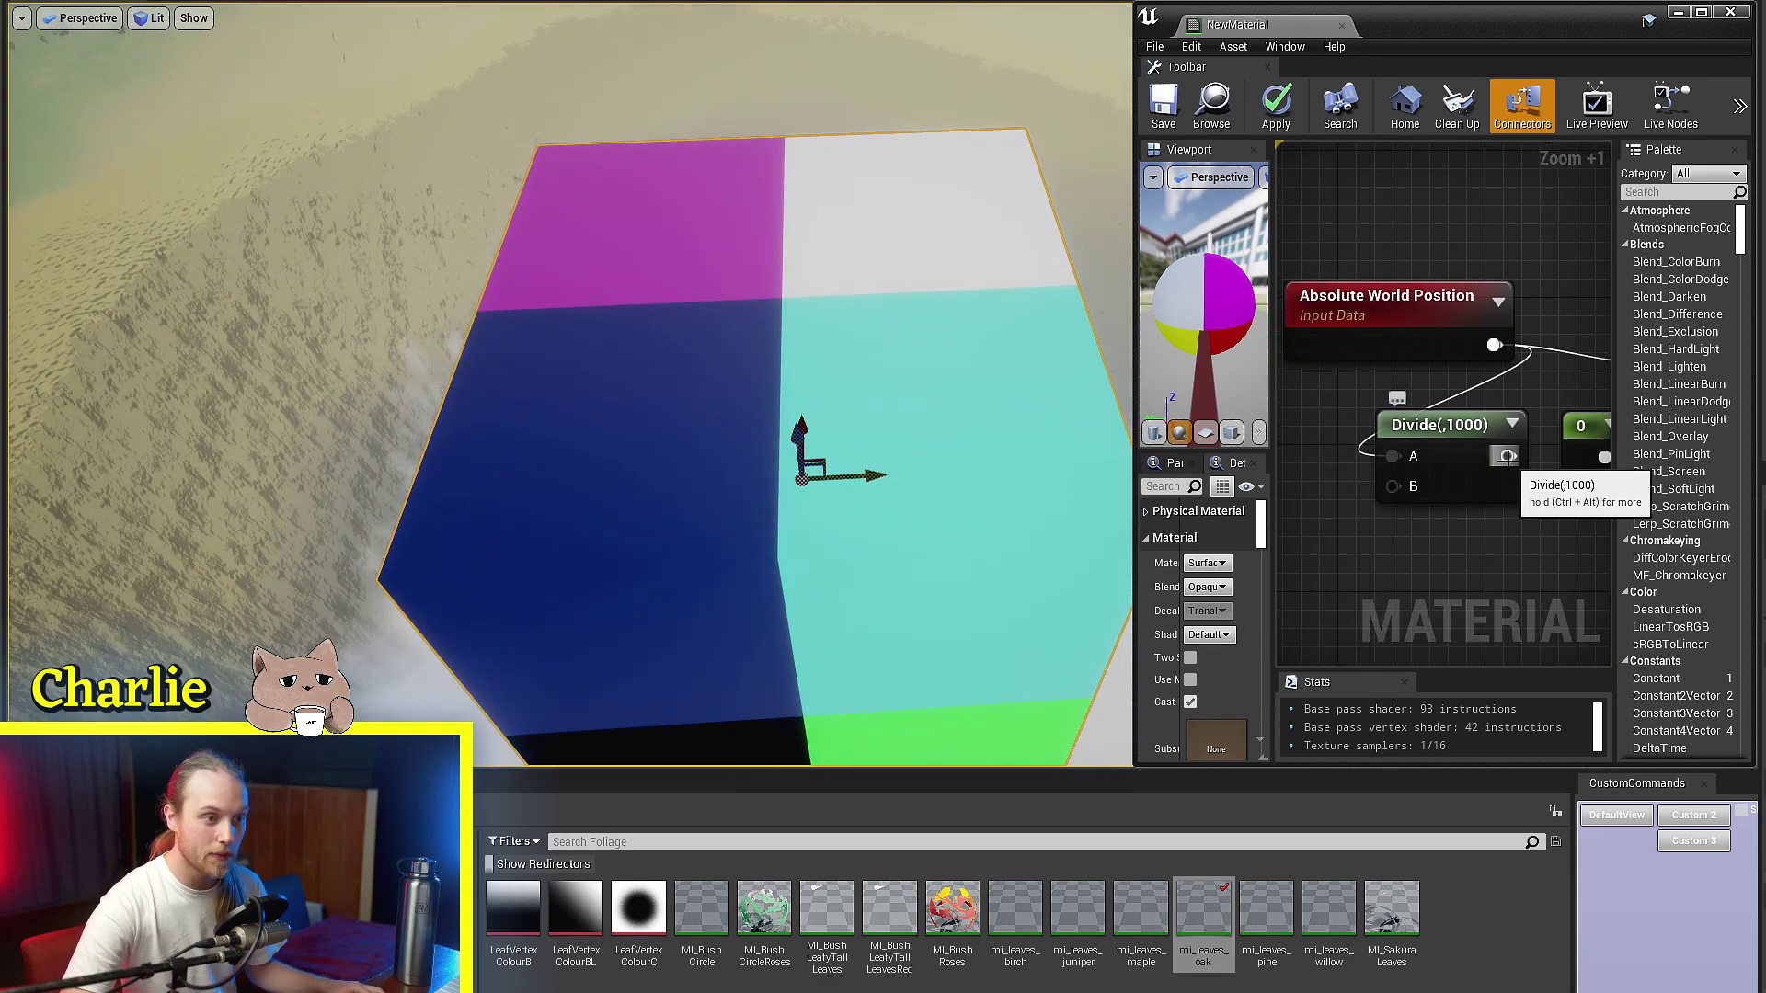
{"action": "left_click_drag", "start_coordinate": [1509, 454], "coordinate": [1392, 357]}
{"action": "right_click_drag", "start_coordinate": [1394, 366], "coordinate": [1589, 342]}
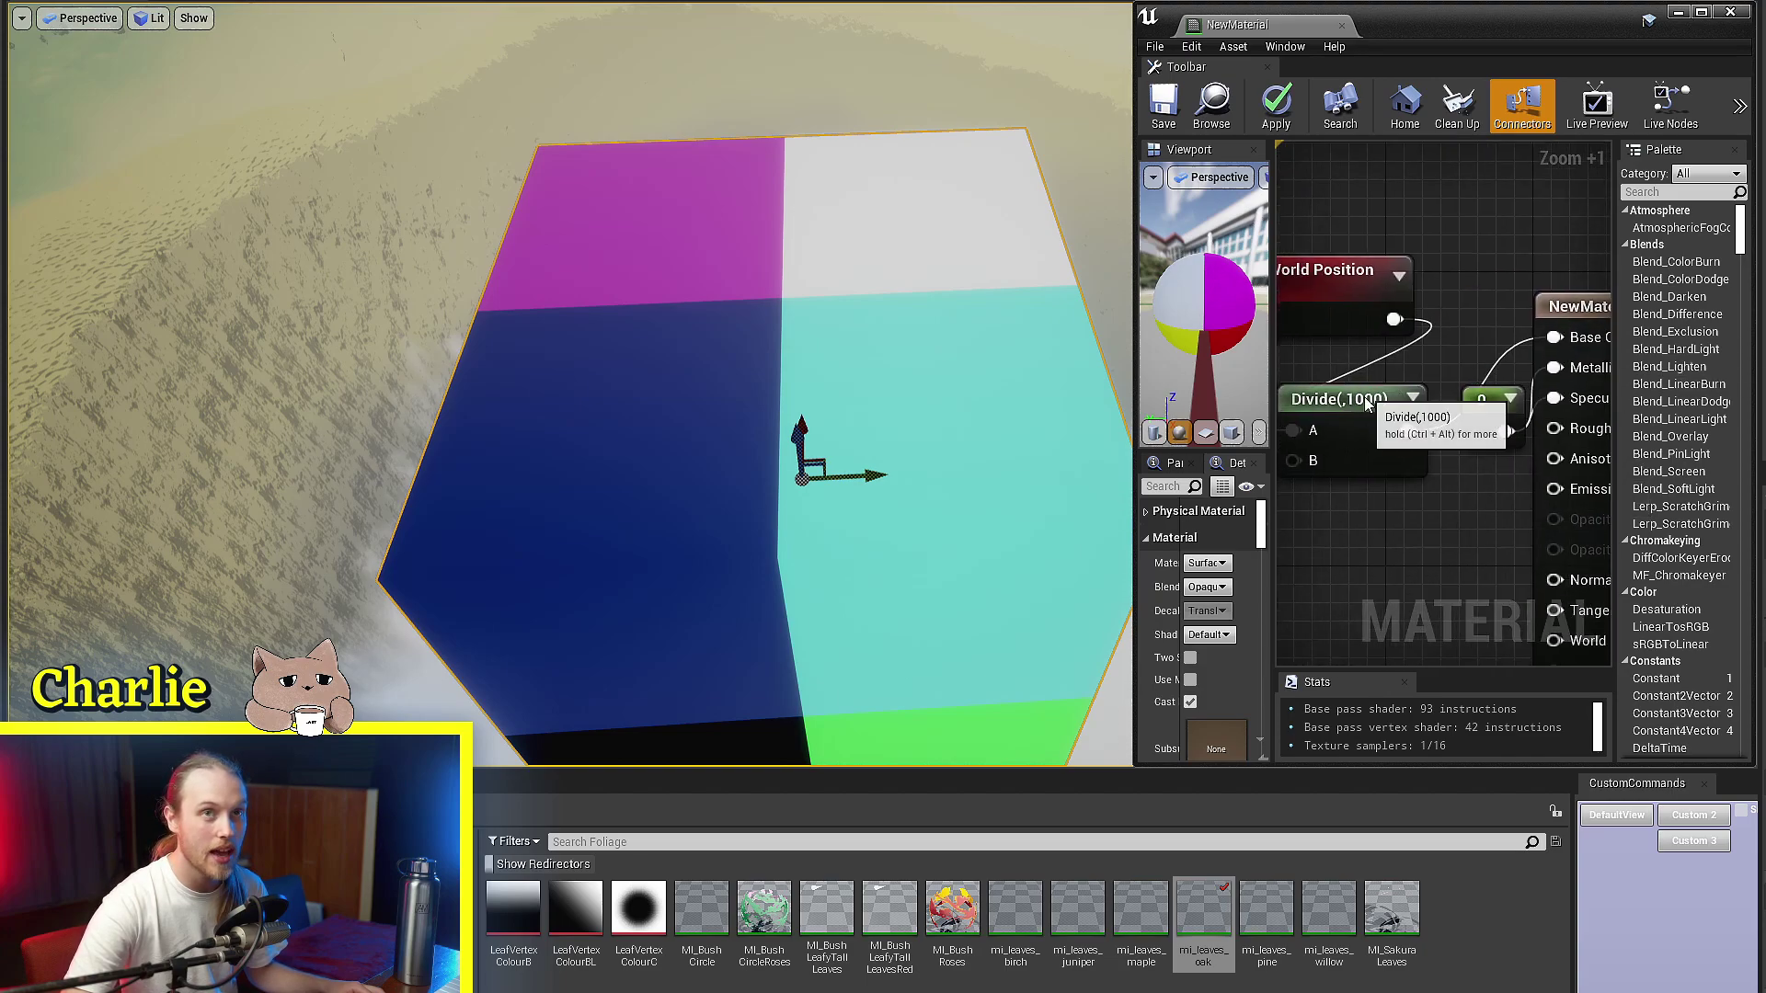
{"action": "left_click", "coordinate": [1368, 387]}
{"action": "right_click_drag", "start_coordinate": [1375, 384], "coordinate": [1488, 361]}
{"action": "left_click", "coordinate": [1492, 188]}
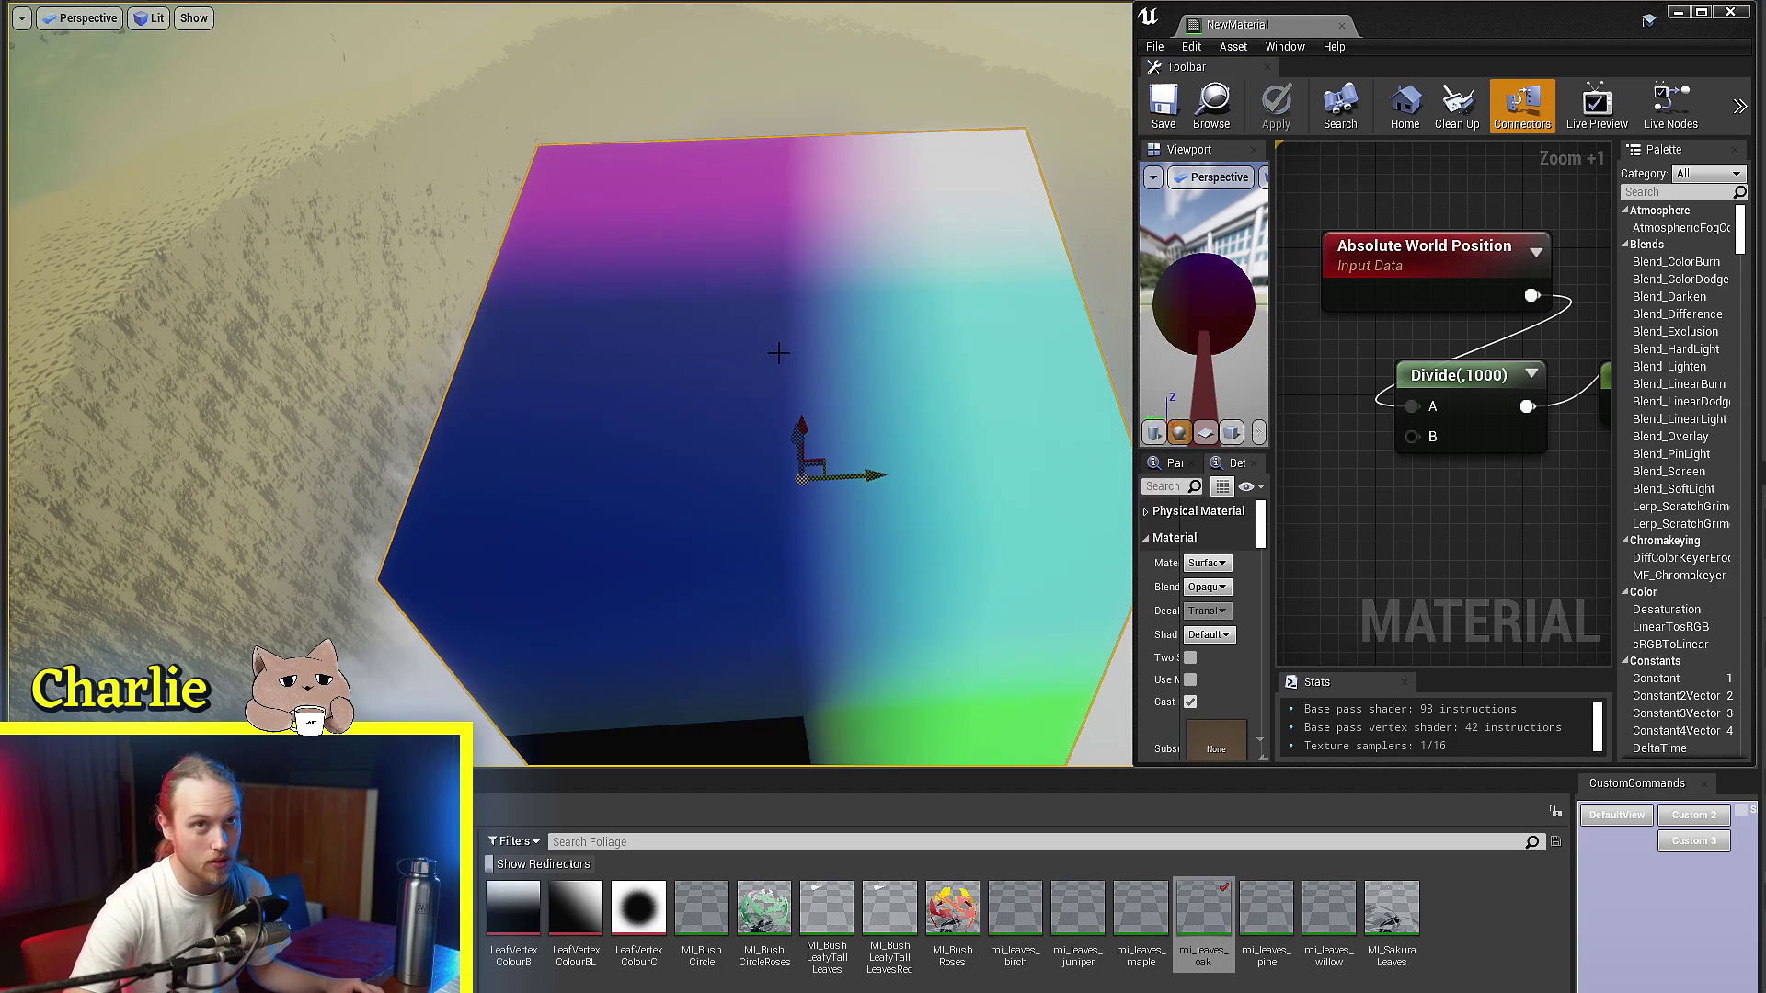
- Examine the colour gradients that dividing world position by 1000 produces across the cube's top and sides
{"action": "right_click_drag", "start_coordinate": [949, 391], "coordinate": [938, 423]}
{"action": "right_click_drag", "start_coordinate": [834, 423], "coordinate": [834, 423]}
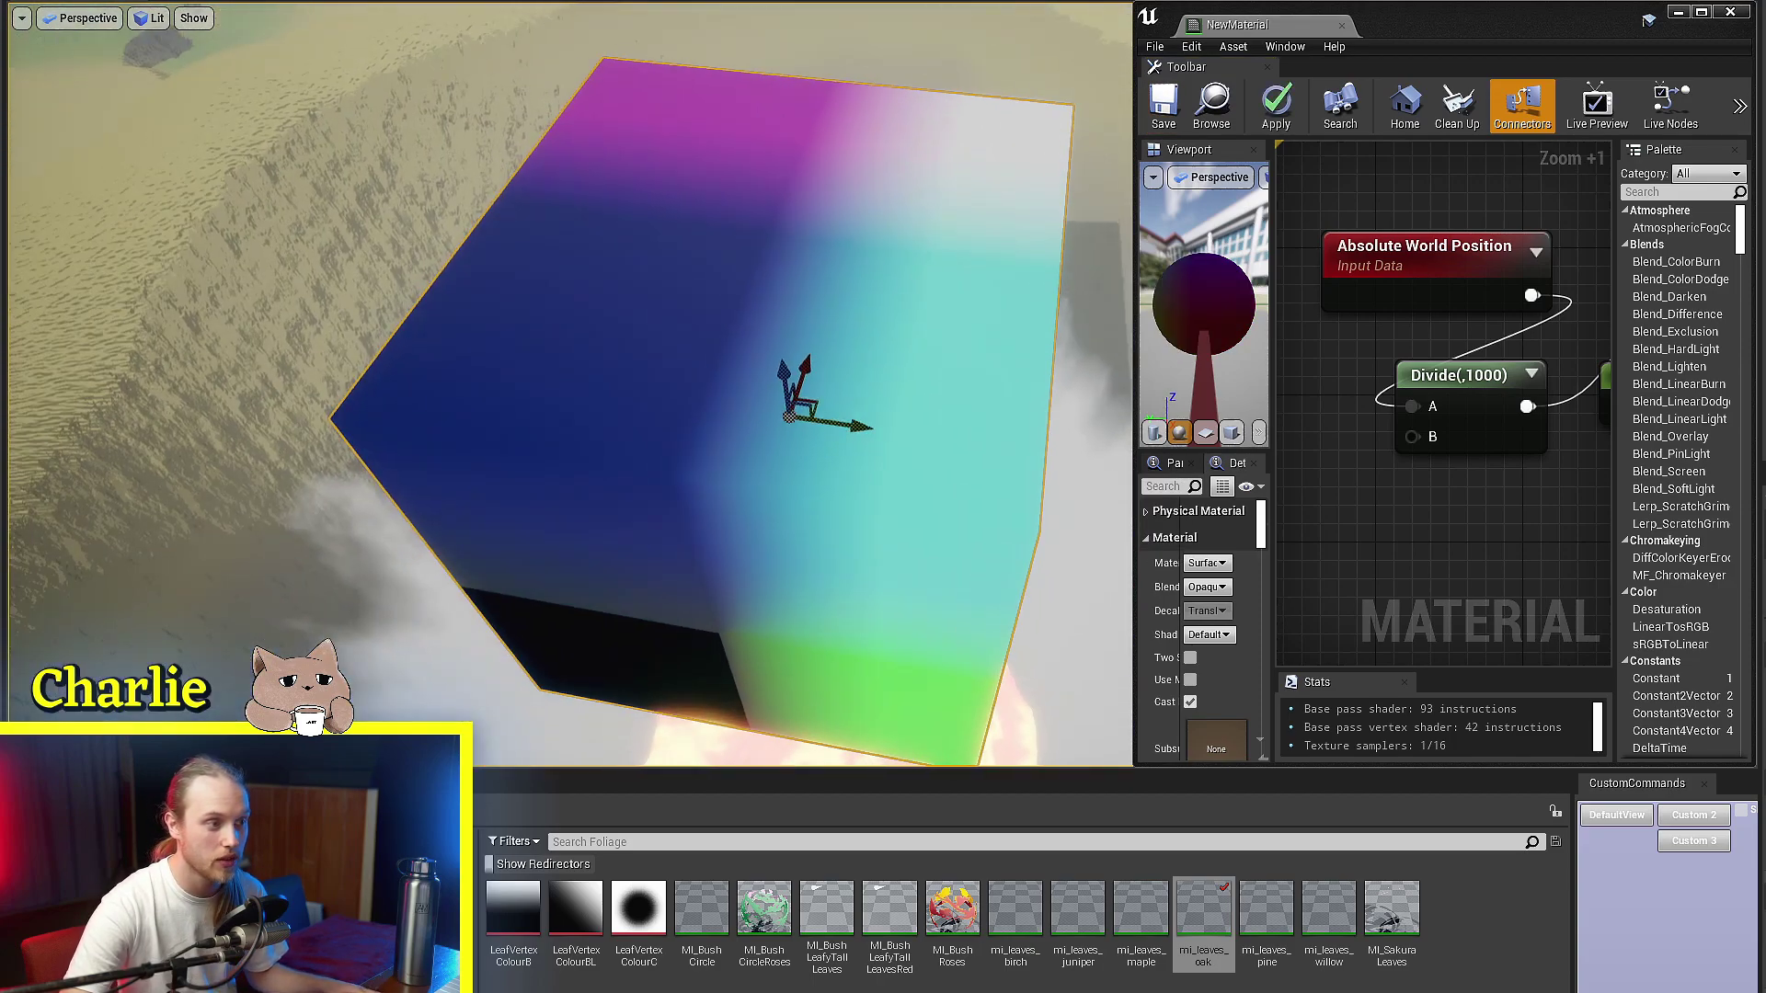
{"action": "mouse_move", "coordinate": [834, 422]}
{"action": "left_mouse_down"}
{"action": "mouse_move", "coordinate": [816, 407]}
{"action": "mouse_move", "coordinate": [1088, 399]}
{"action": "mouse_move", "coordinate": [832, 422]}
{"action": "left_mouse_up"}
{"action": "mouse_move", "coordinate": [833, 428]}
{"action": "right_mouse_down"}
{"action": "mouse_move", "coordinate": [809, 450]}
{"action": "mouse_move", "coordinate": [798, 418]}
{"action": "right_mouse_up"}
{"action": "left_click_drag", "start_coordinate": [828, 446], "coordinate": [842, 284]}
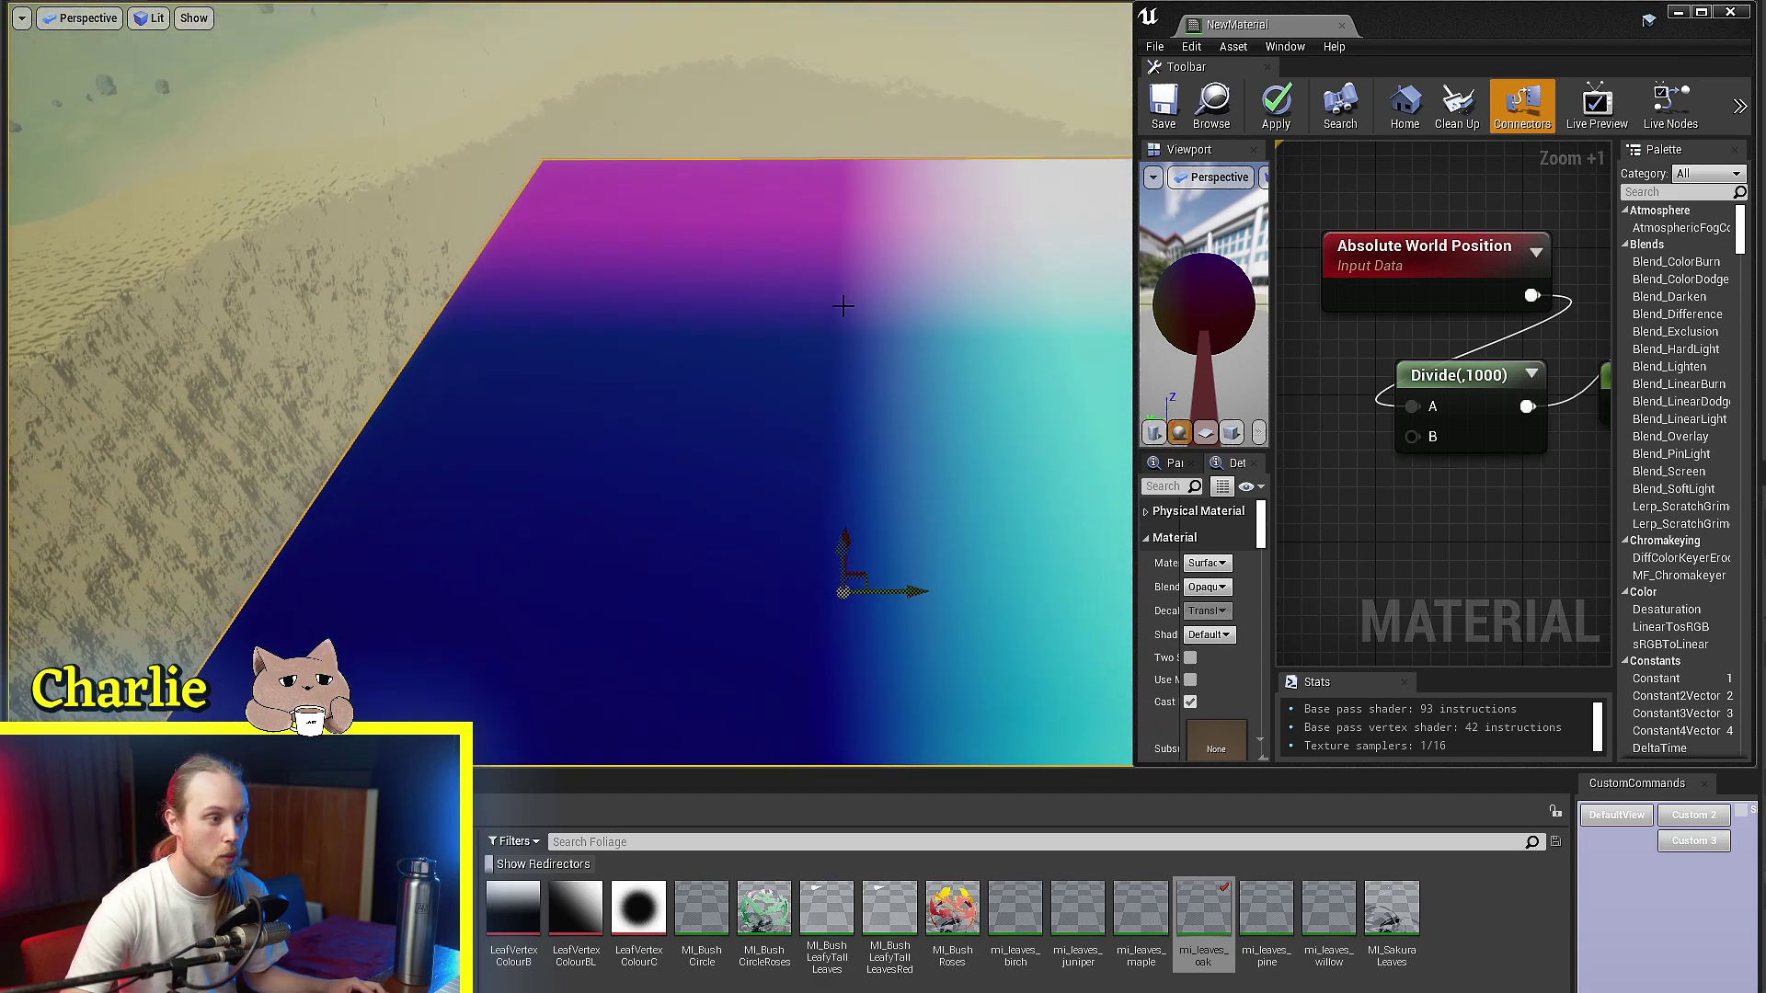
{"action": "left_click_drag", "start_coordinate": [1487, 404], "coordinate": [1505, 368]}
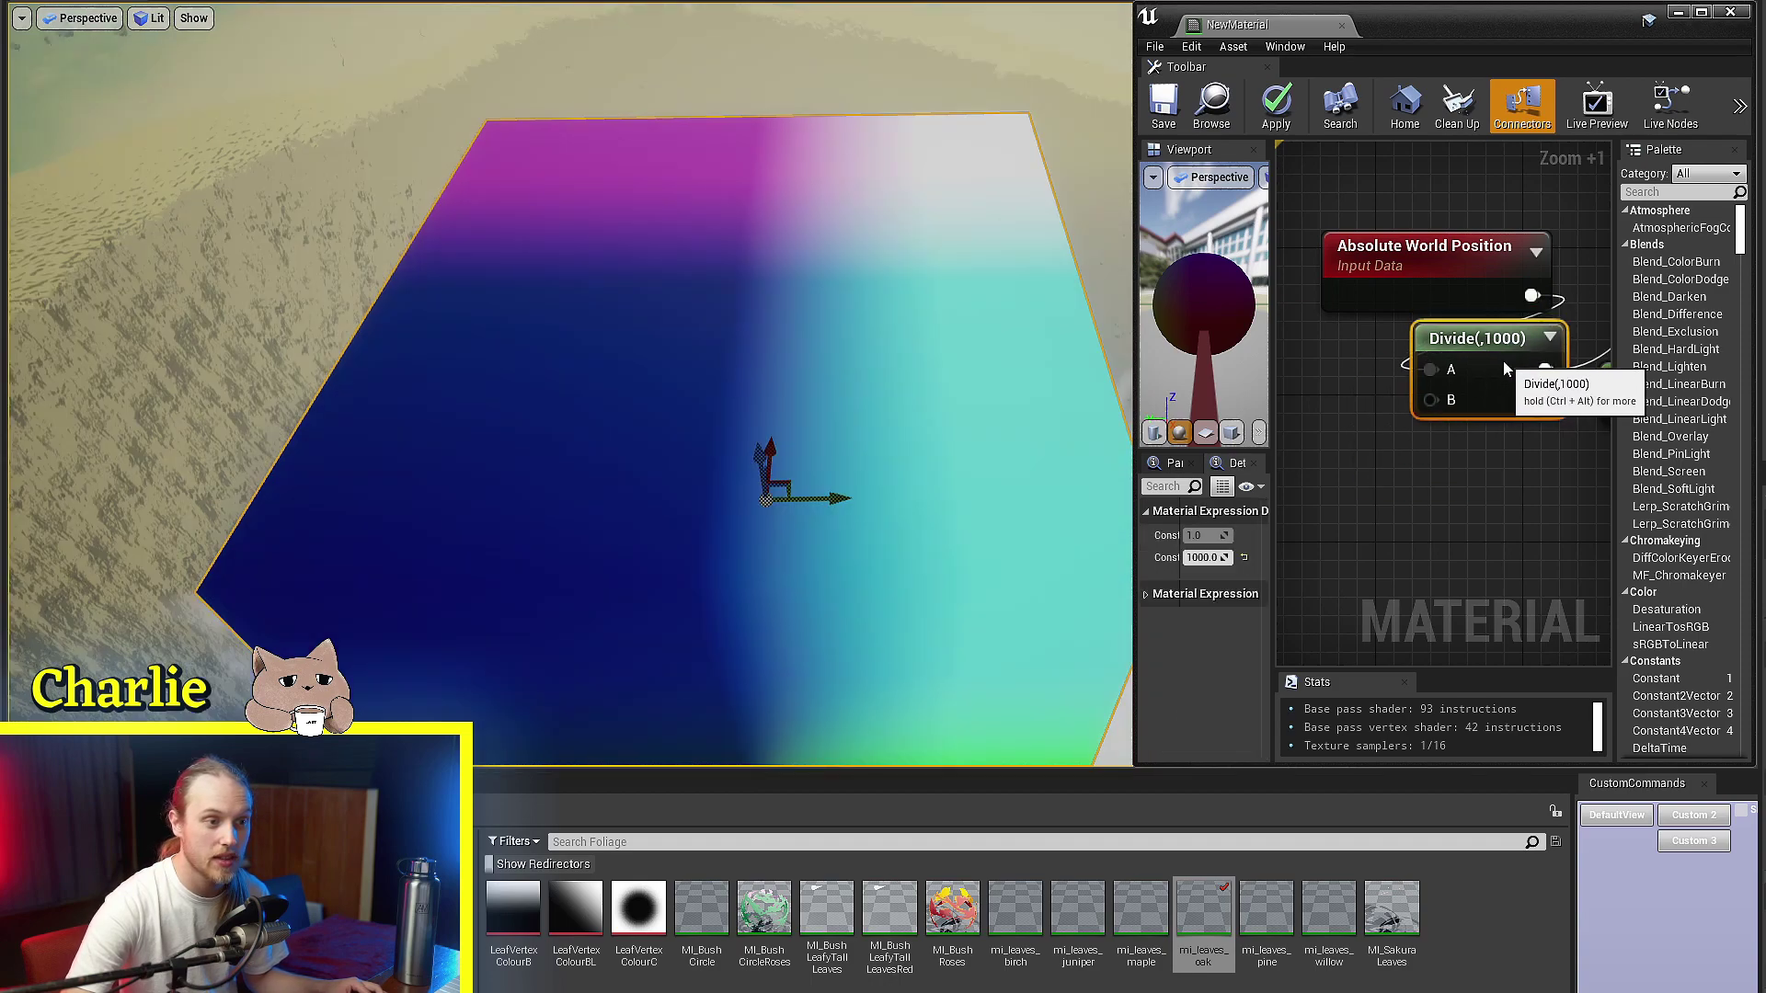
{"action": "right_click_drag", "start_coordinate": [786, 472], "coordinate": [463, 368]}
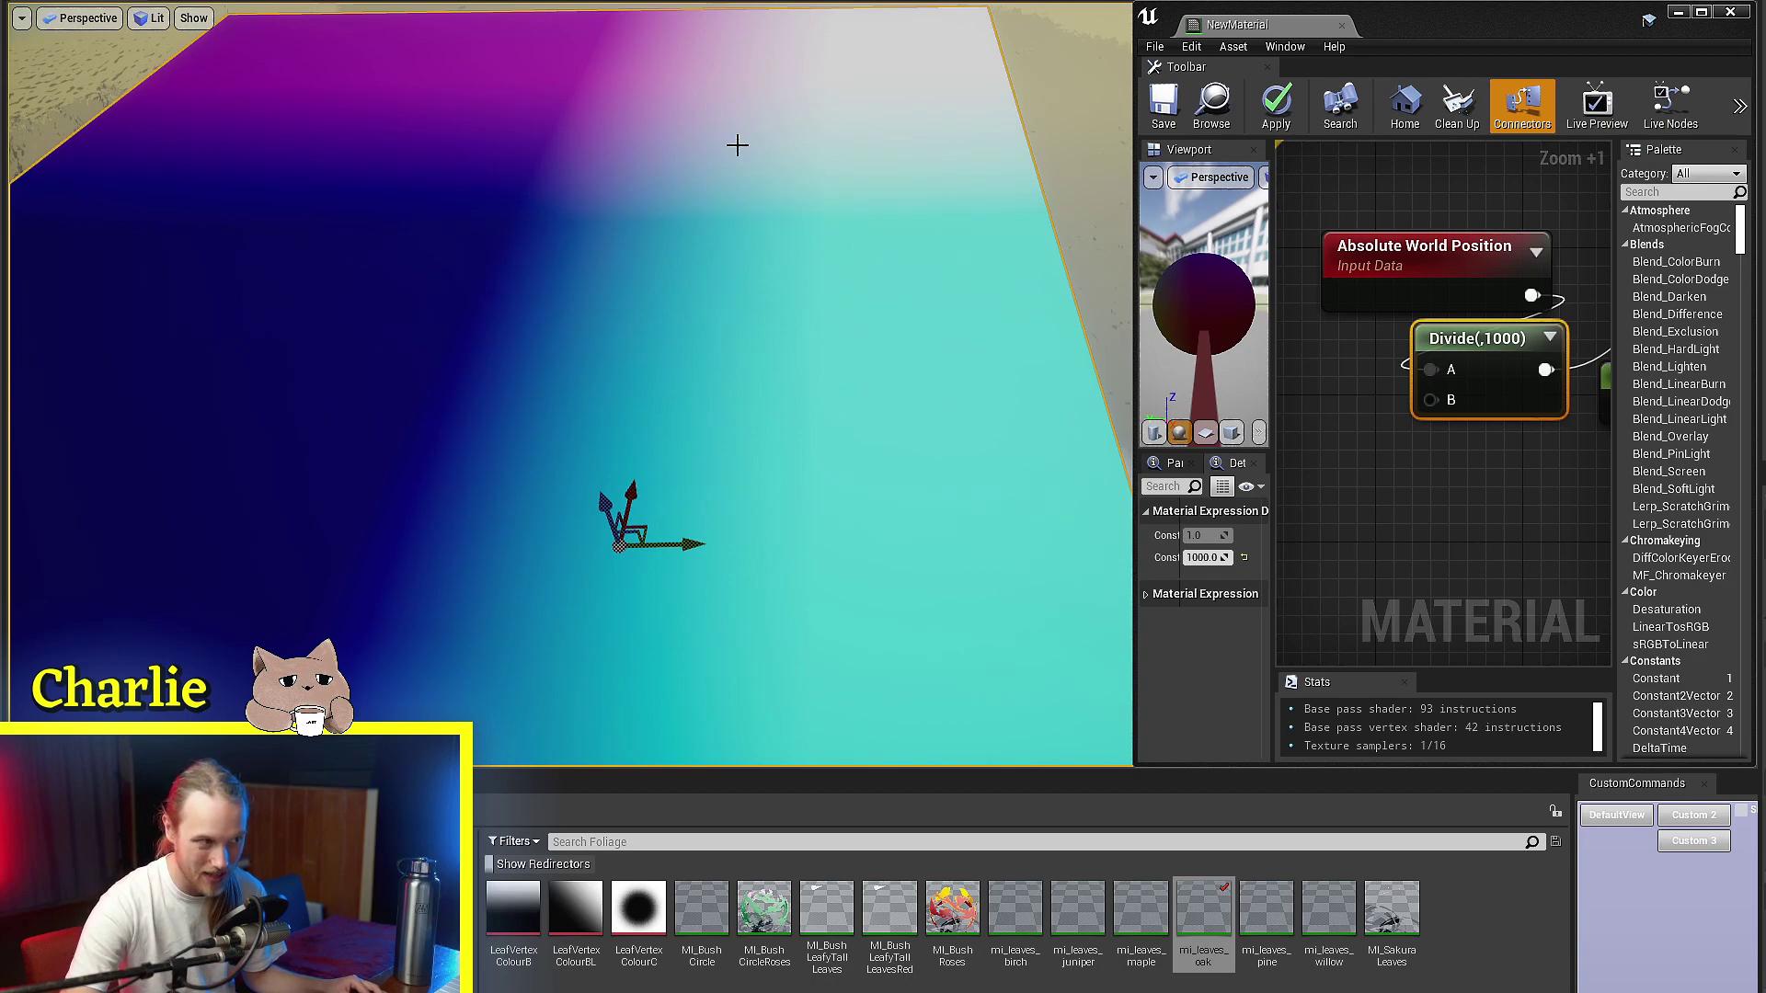
{"action": "right_click_drag", "start_coordinate": [823, 55], "coordinate": [782, 69]}
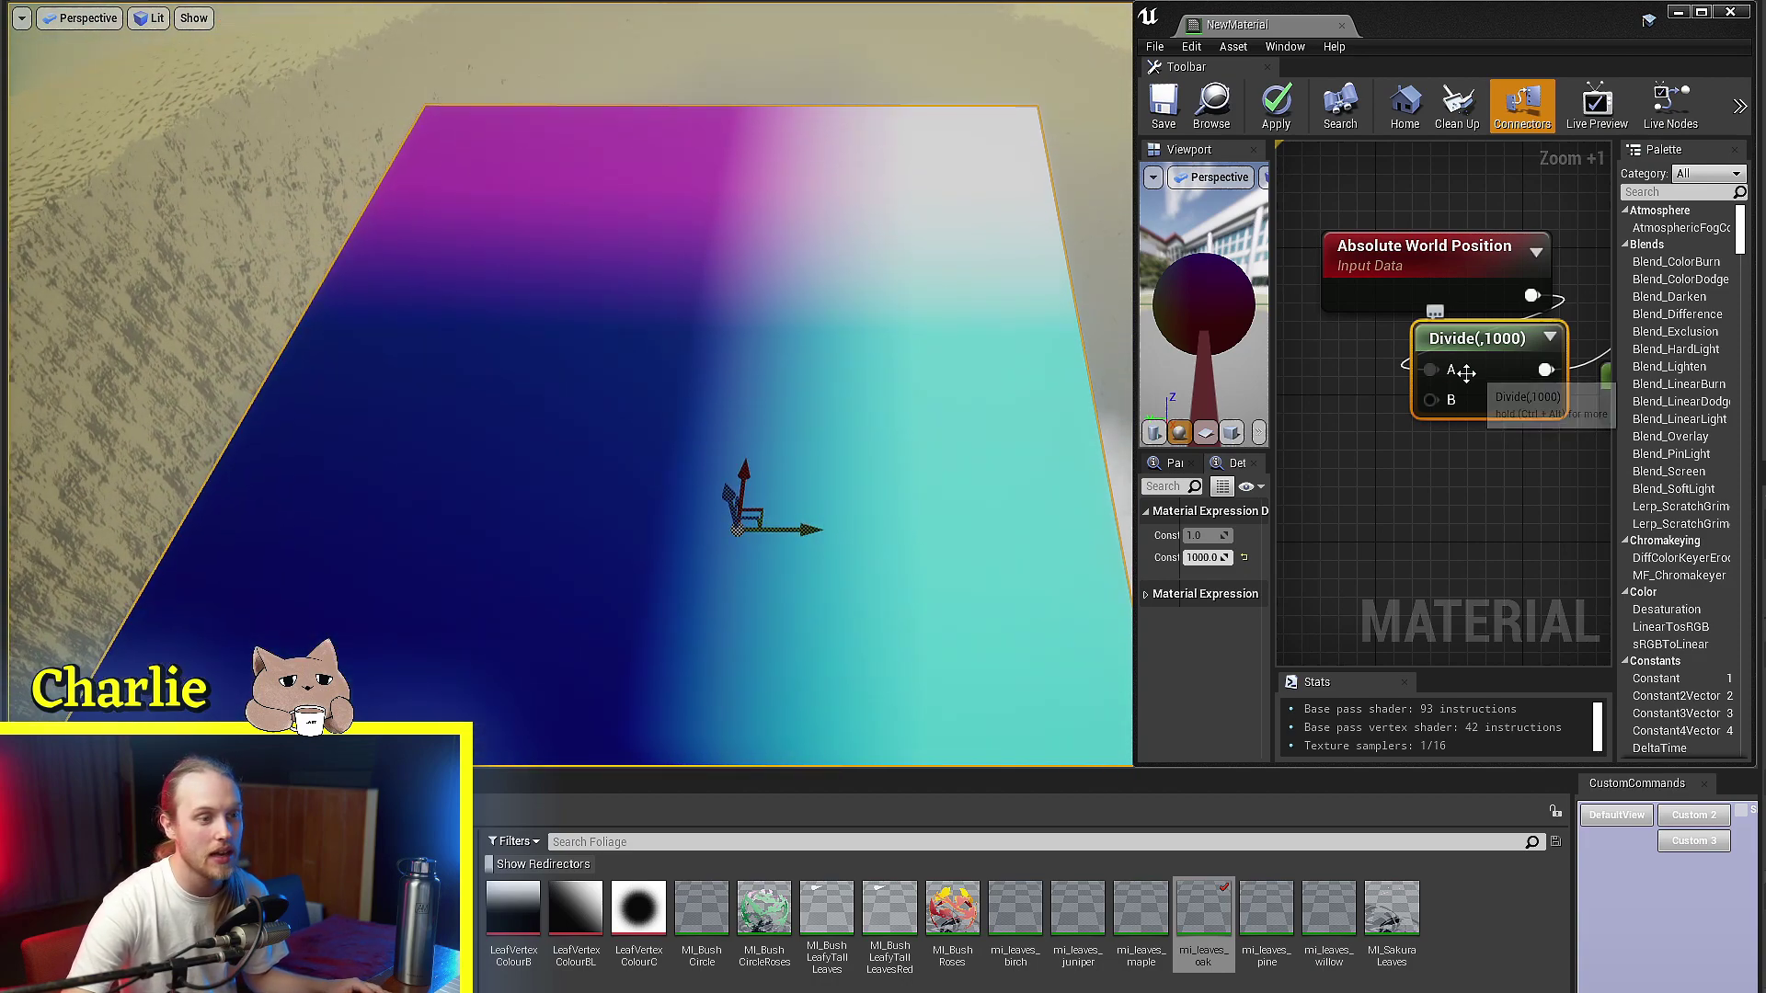
- Review the Absolute World Position and Divide(,1000) nodes in the graph against the cube's gradient
{"action": "left_click_drag", "start_coordinate": [1466, 373], "coordinate": [1450, 390]}
{"action": "left_click_drag", "start_coordinate": [1422, 274], "coordinate": [1459, 268]}
{"action": "left_click_drag", "start_coordinate": [1469, 378], "coordinate": [1485, 380]}
{"action": "right_click_drag", "start_coordinate": [1485, 380], "coordinate": [1435, 377]}
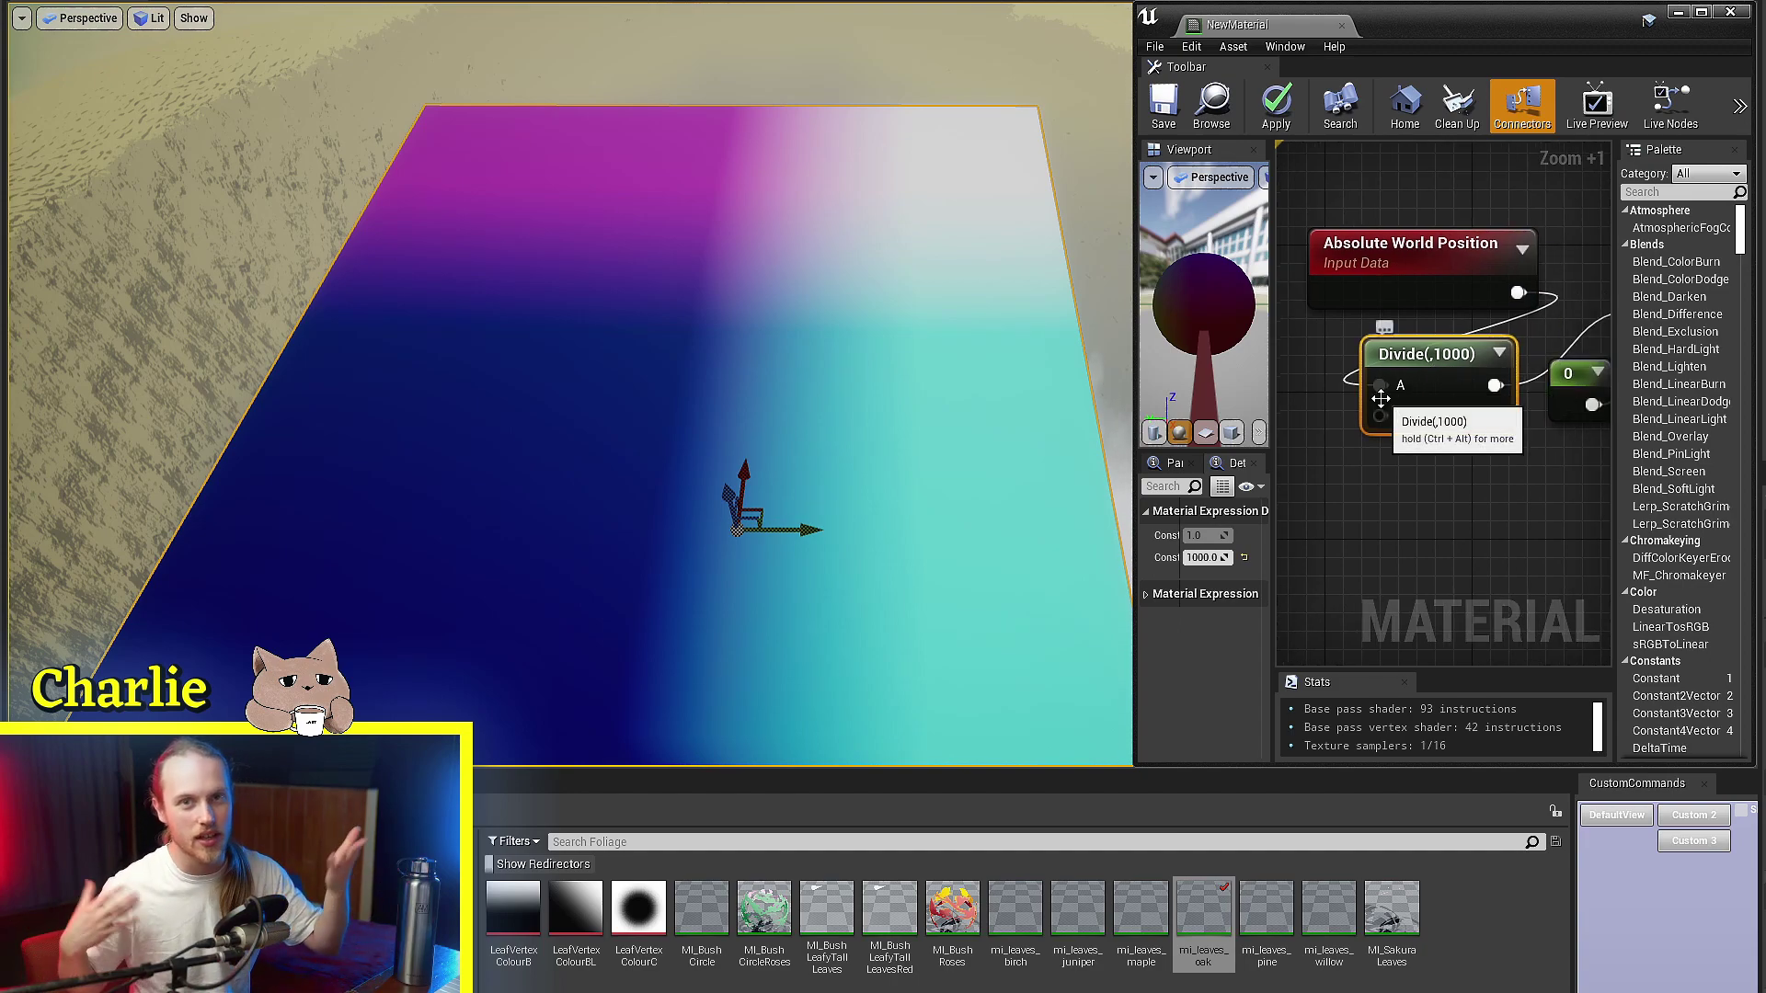
{"action": "right_click_drag", "start_coordinate": [965, 541], "coordinate": [960, 467]}
{"action": "mouse_move", "coordinate": [1406, 294]}
{"action": "left_mouse_down"}
{"action": "mouse_move", "coordinate": [1388, 256]}
{"action": "mouse_move", "coordinate": [1400, 264]}
{"action": "left_mouse_up"}
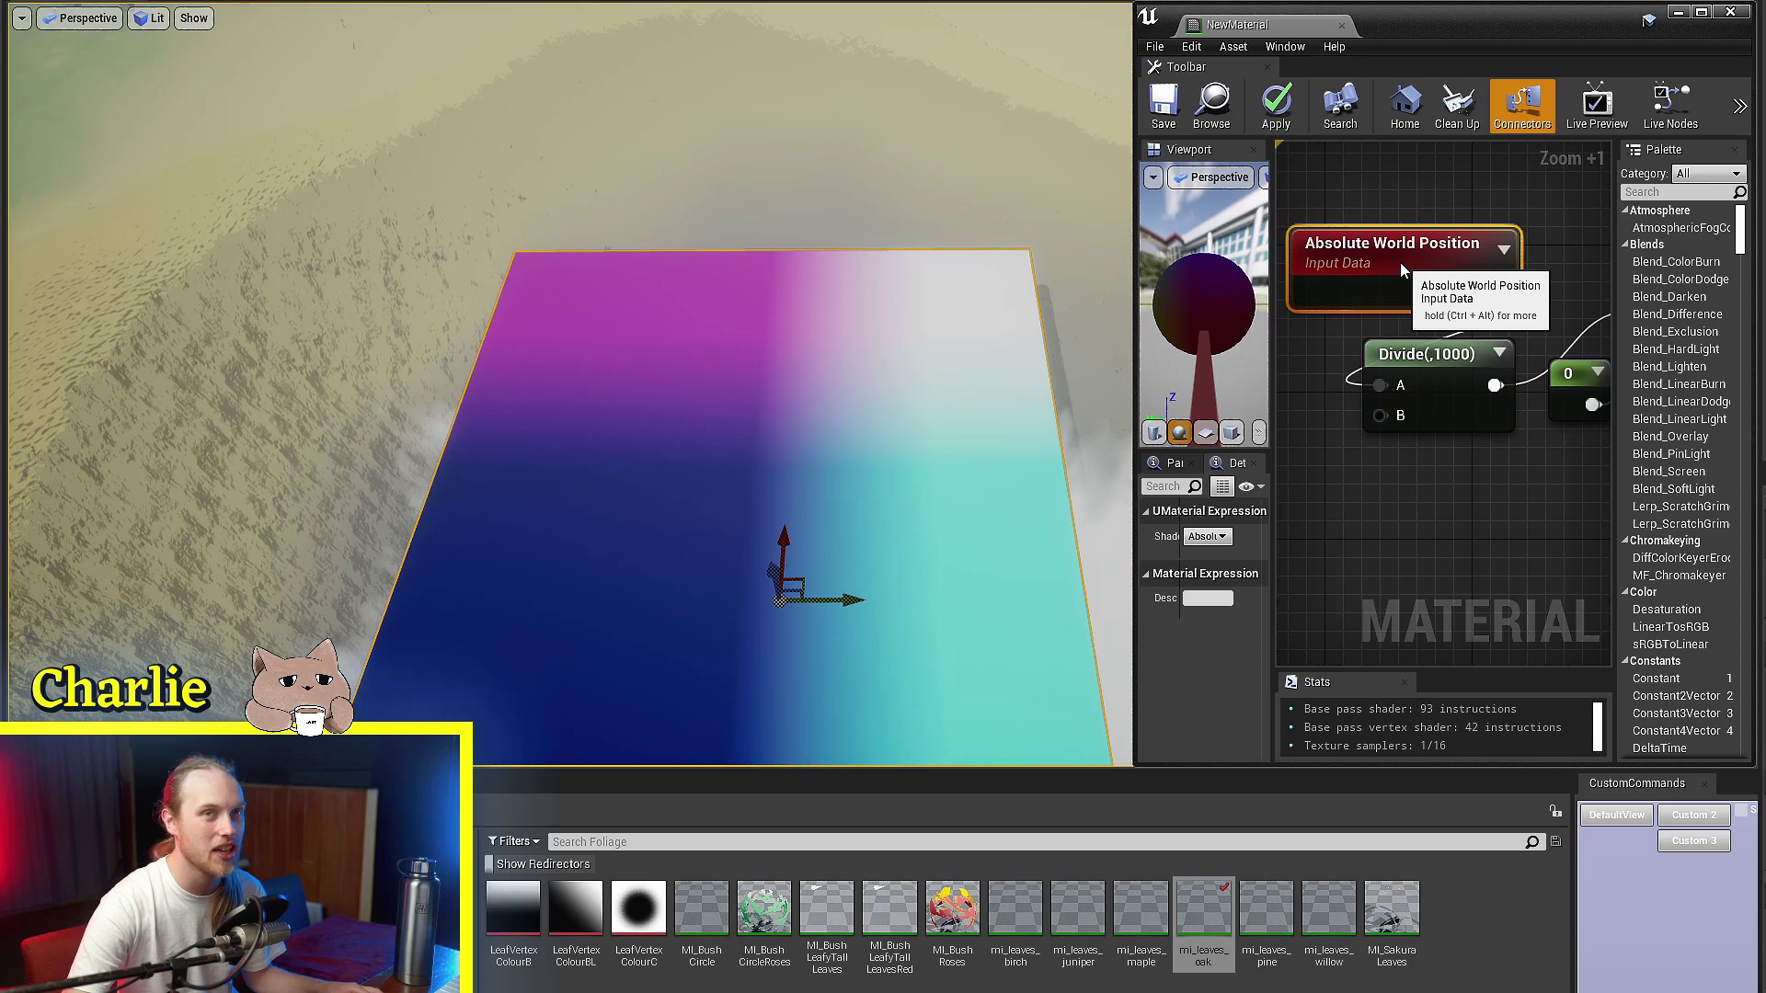
{"action": "left_click_drag", "start_coordinate": [616, 477], "coordinate": [634, 386], "text": "alt"}
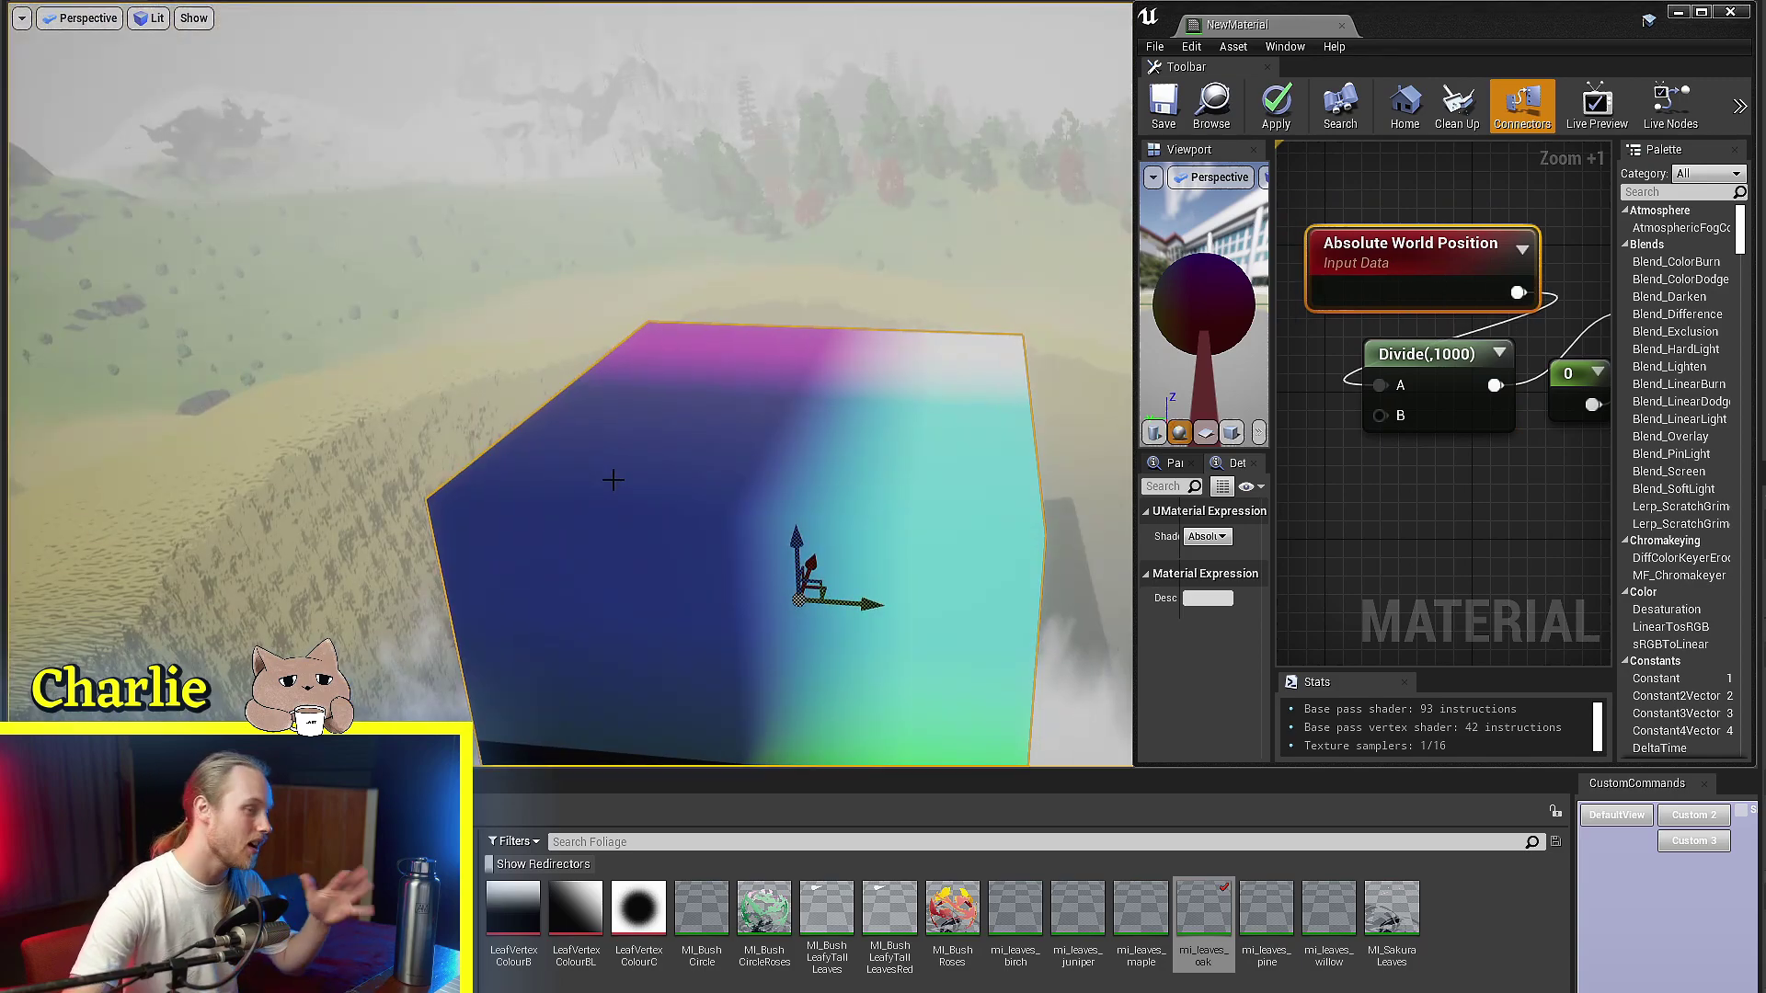